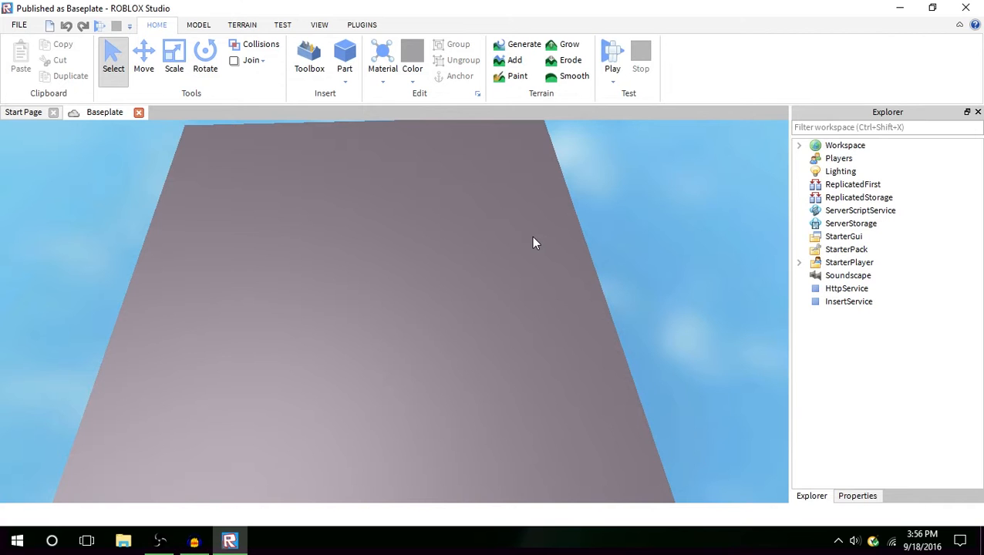
left_click(196, 543)
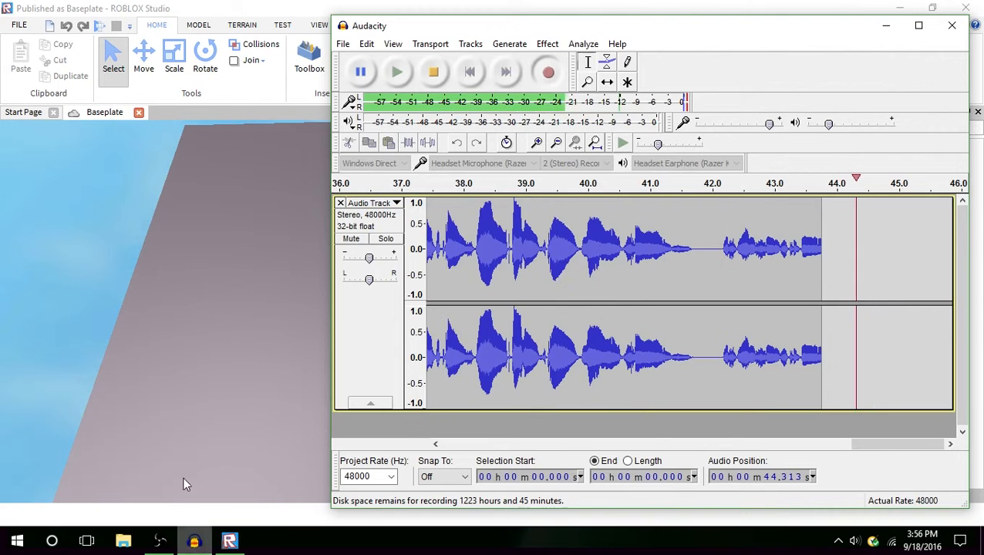
left_click(240, 335)
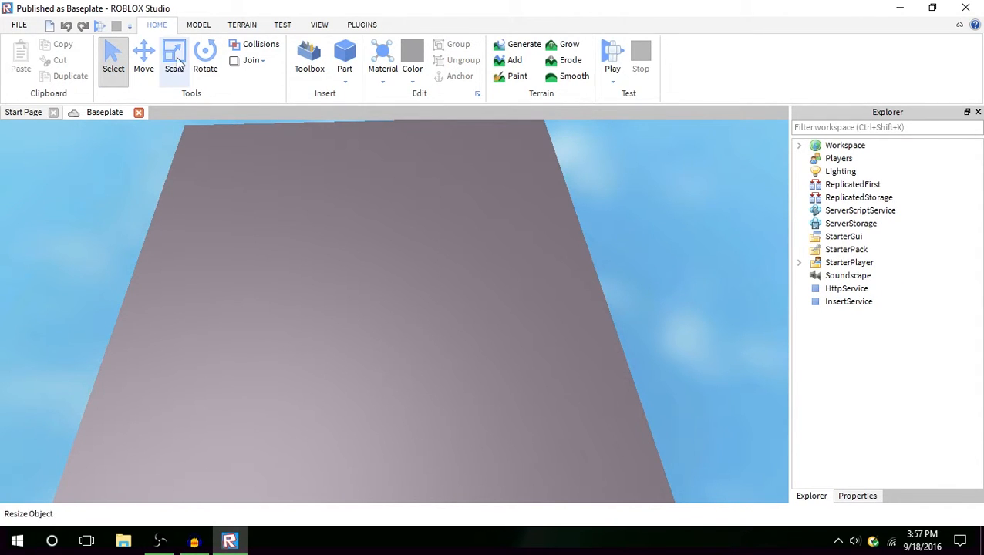
left_click(282, 25)
left_click(351, 26)
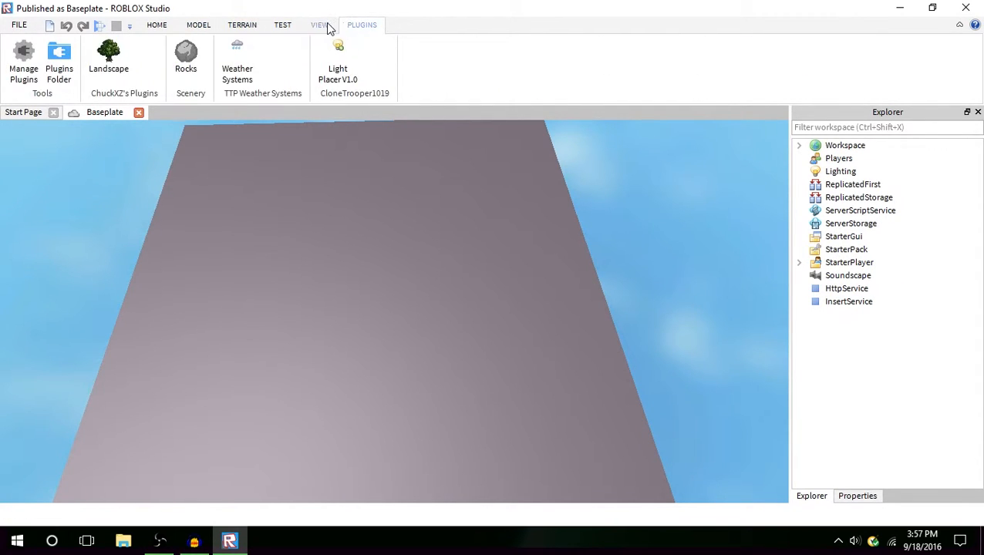
left_click(319, 25)
left_click(157, 24)
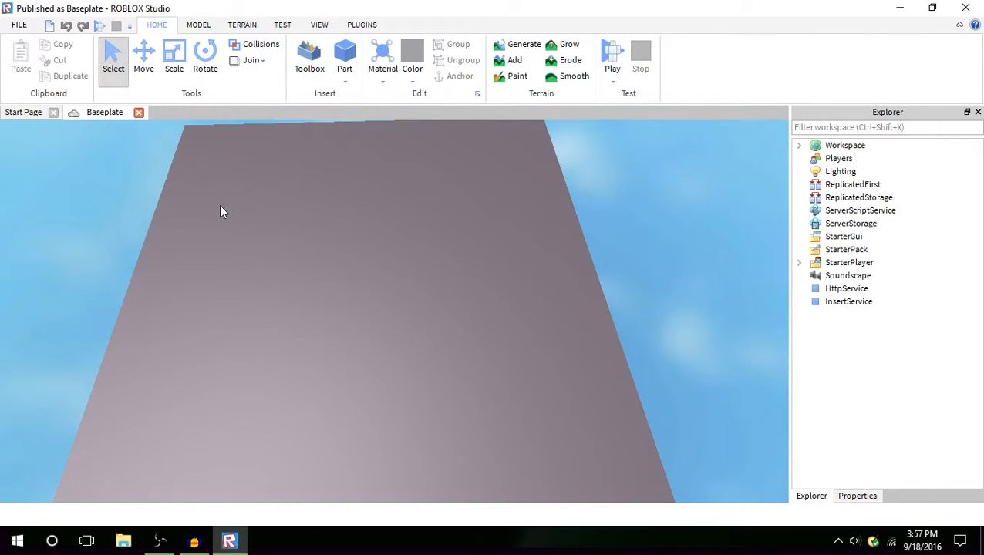
Browse the list of Advanced Objects from start to end and close it
left_click(198, 25)
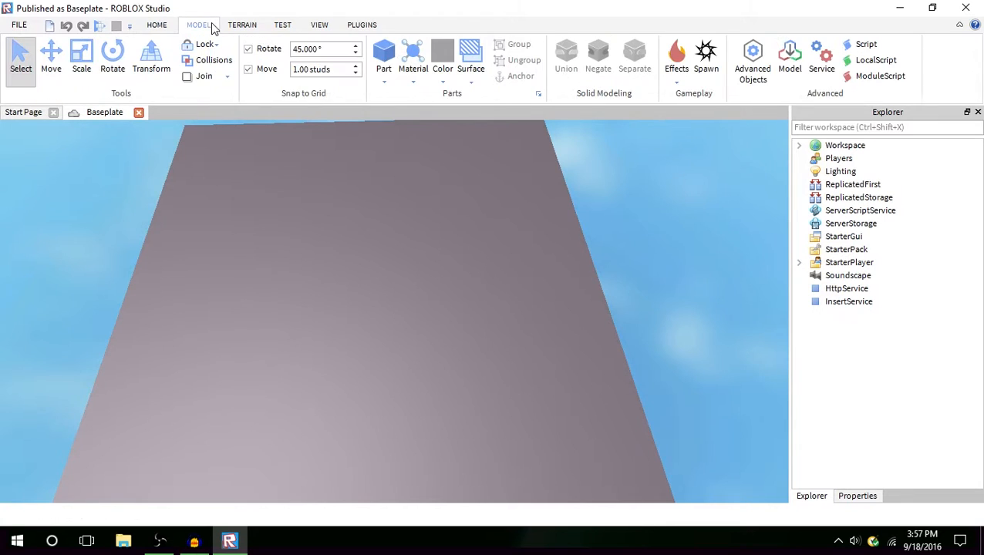
left_click(753, 67)
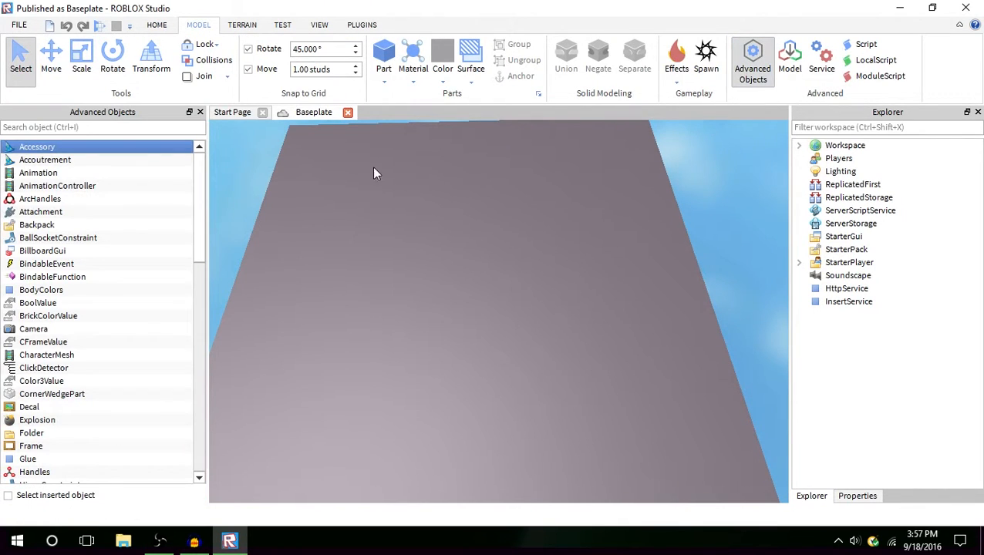
scroll(117, 288, "down", 16)
scroll(128, 286, "up", 16)
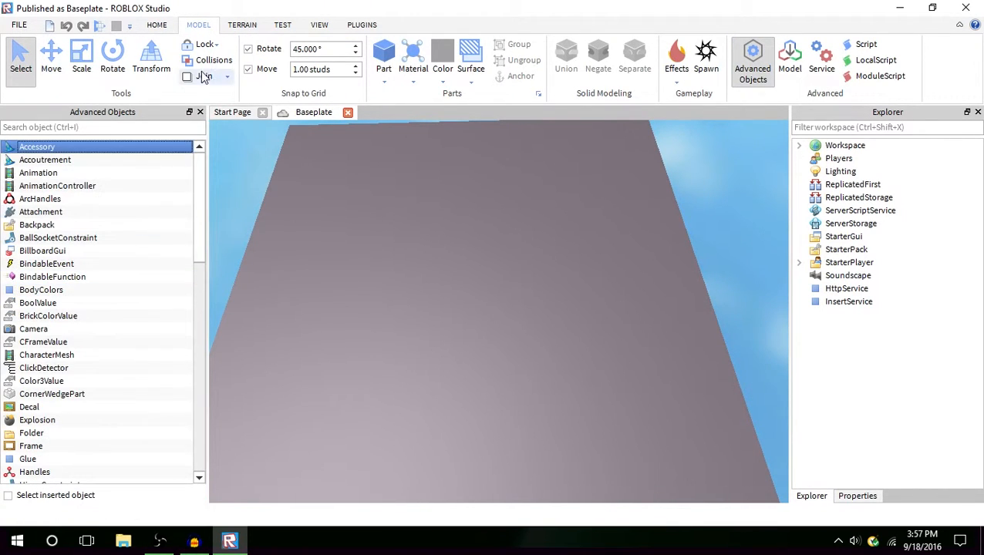
left_click(199, 112)
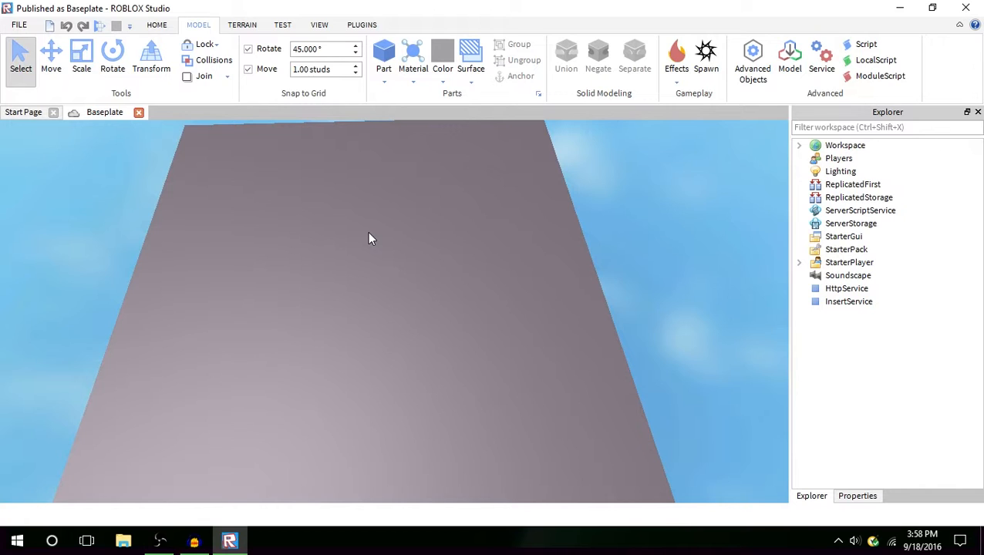
right_click_drag(369, 232, 423, 236)
scroll(379, 236, "up", 3)
scroll(423, 236, "up", 3)
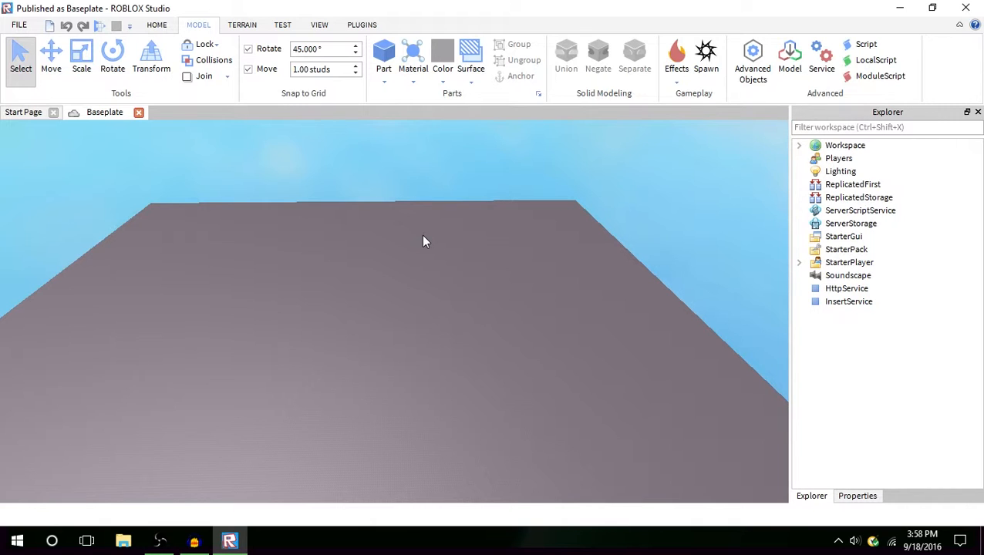
left_click(340, 26)
left_click(320, 25)
left_click(283, 25)
left_click(246, 27)
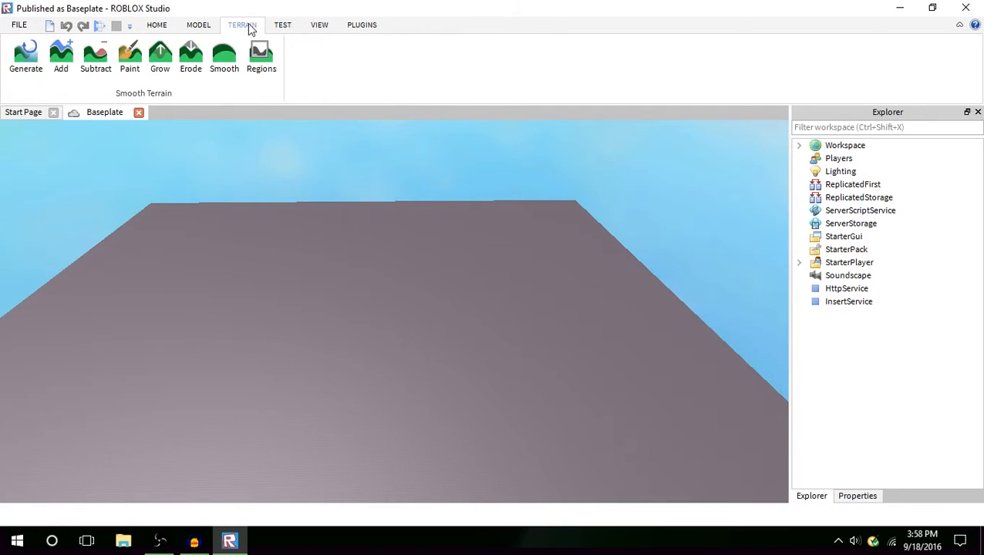
left_click(197, 26)
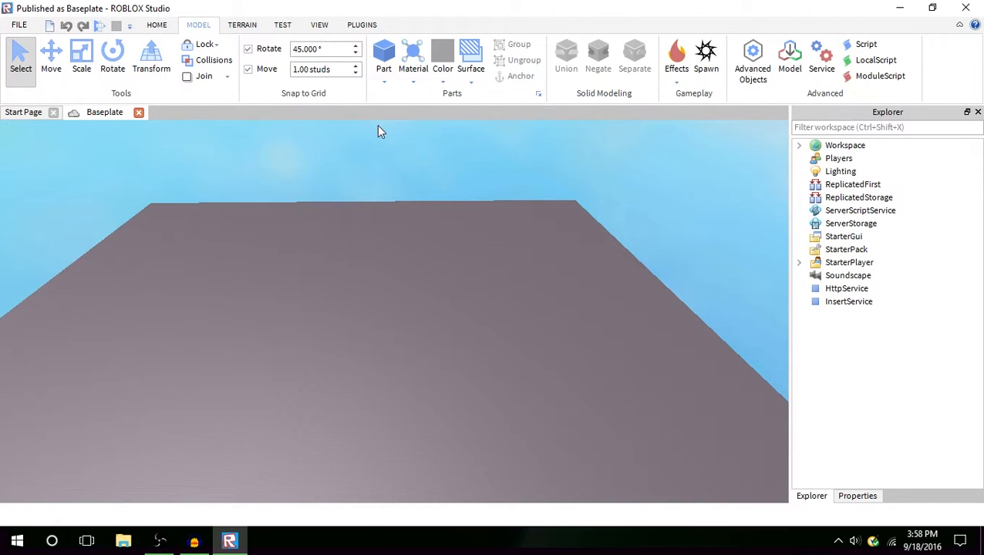
left_click(240, 28)
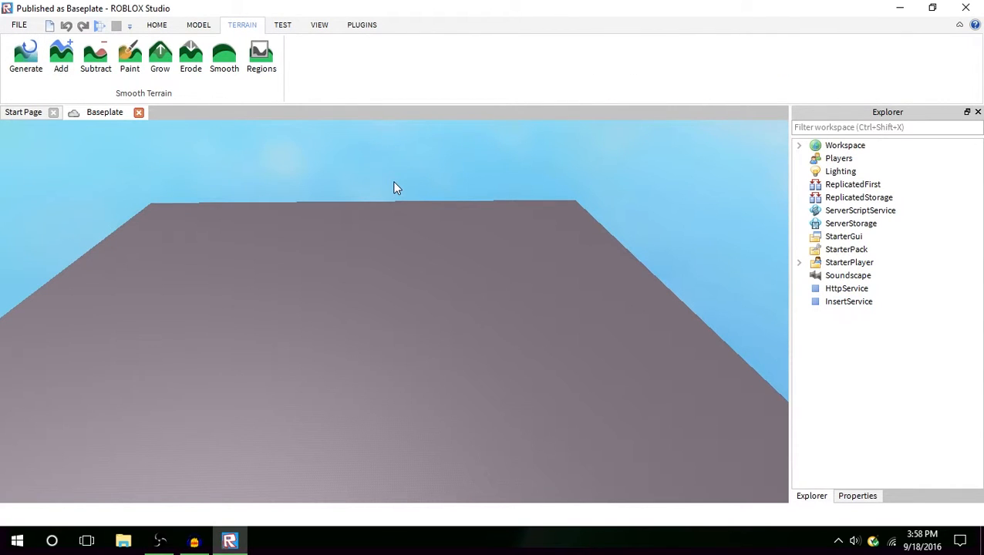
left_click(158, 25)
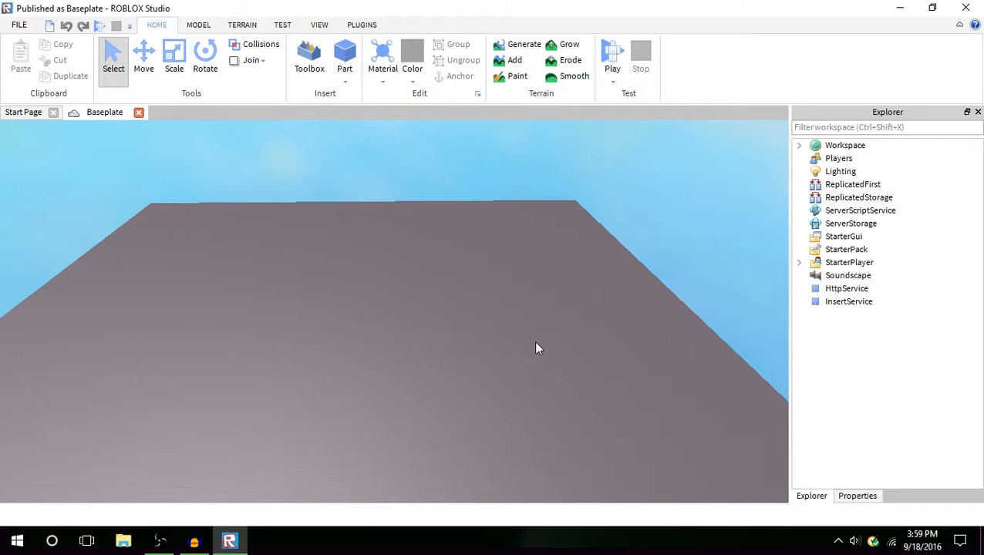
left_click(243, 26)
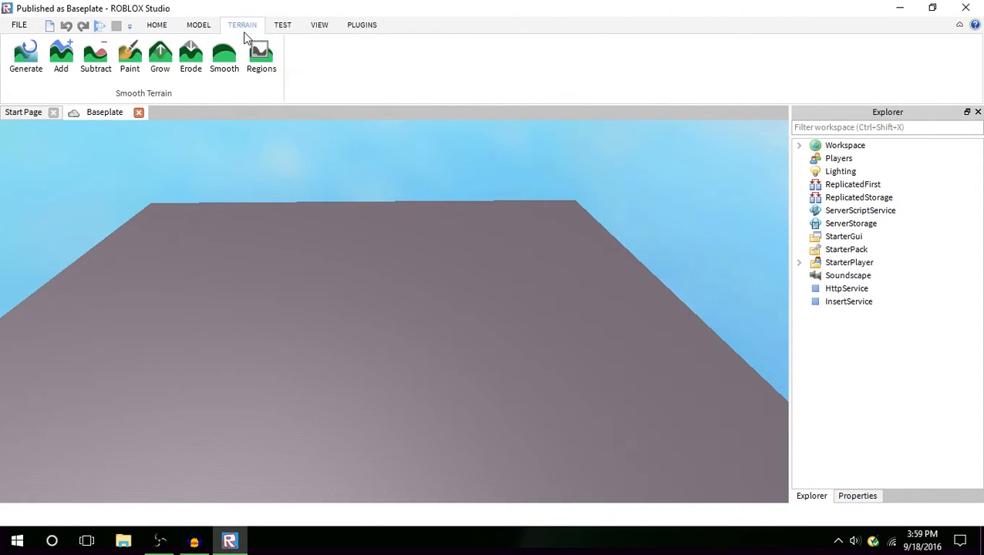
right_click_drag(311, 289, 320, 283)
key("w")
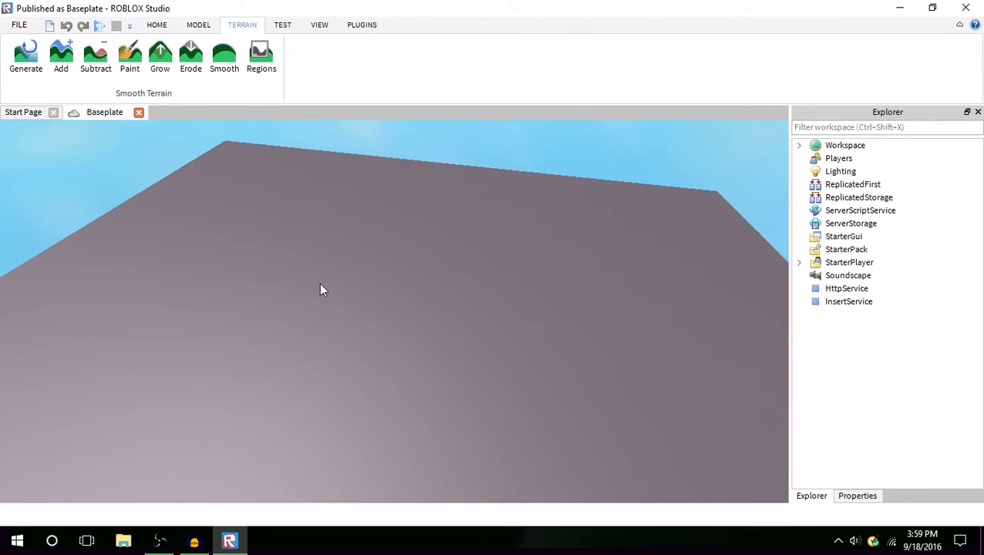
key("s")
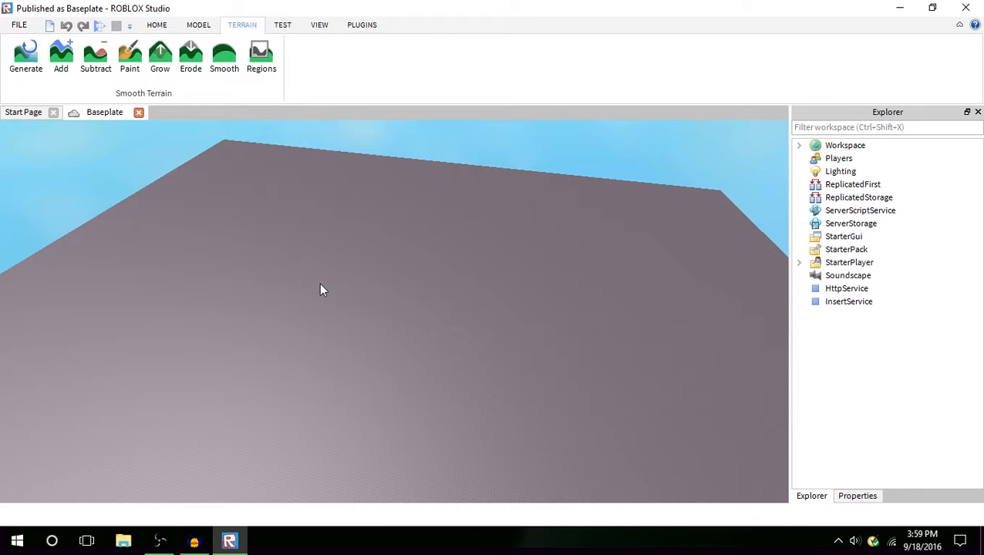
Look through the terrain generation settings, including map size, seed, caves and biomes, and close them without generating
left_click(19, 78)
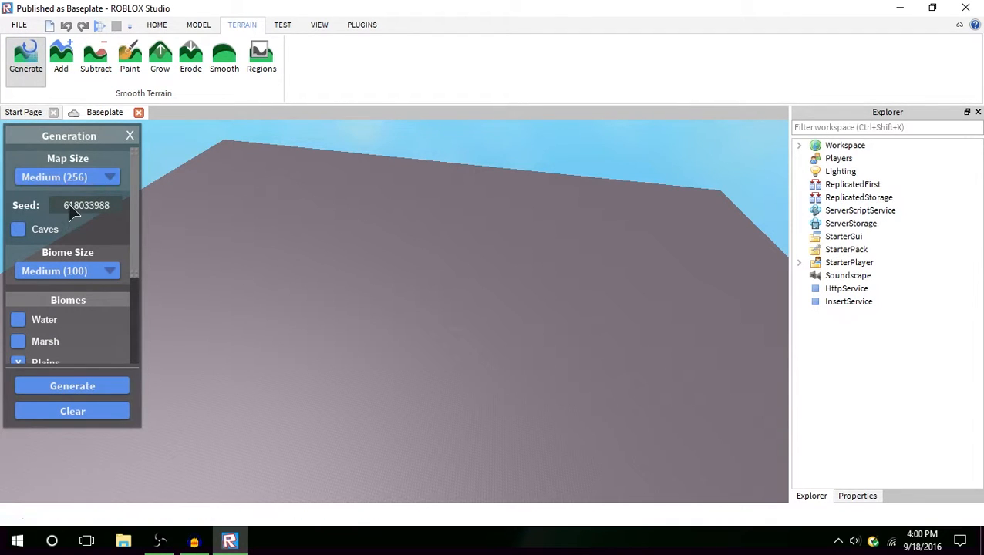
scroll(40, 235, "down", 3)
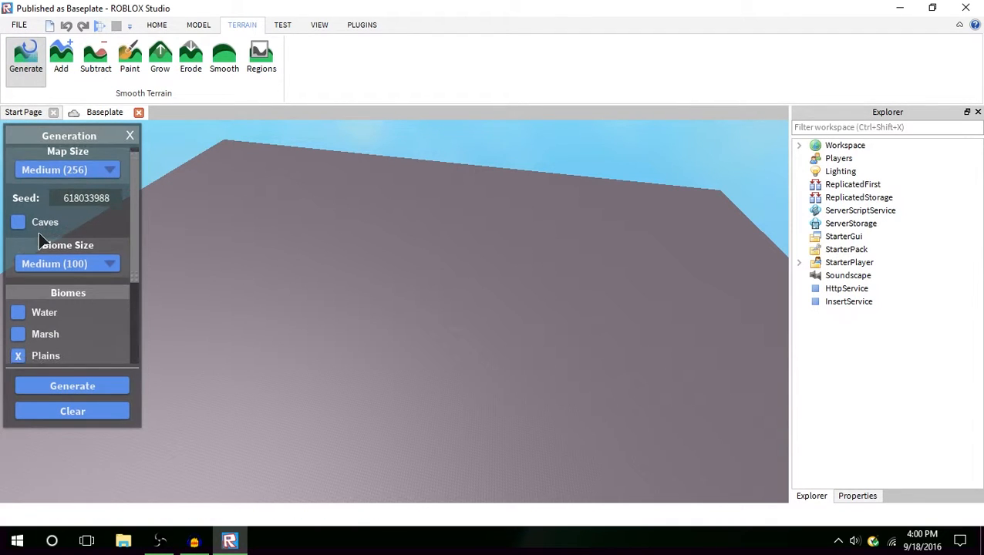
scroll(60, 308, "down", 1)
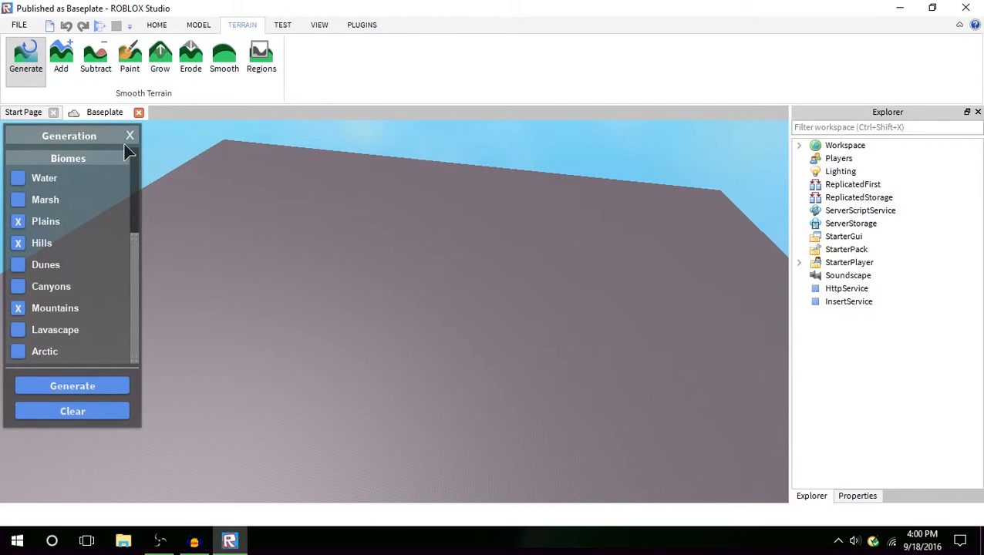
left_click(129, 137)
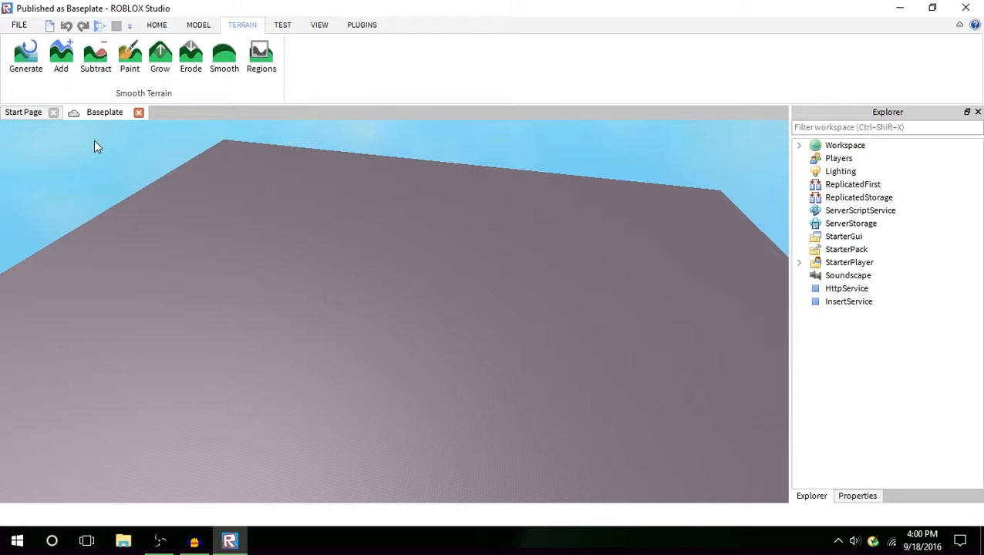
Activate the terrain Add tool and set its brush size to the maximum
right_click_drag(299, 237, 324, 231)
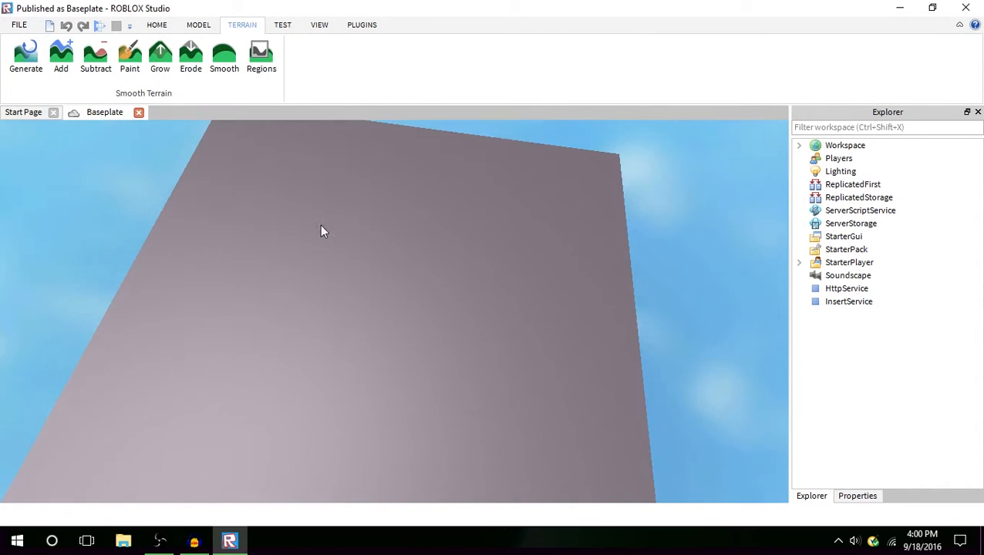
left_click(60, 54)
right_click_drag(397, 209, 394, 238)
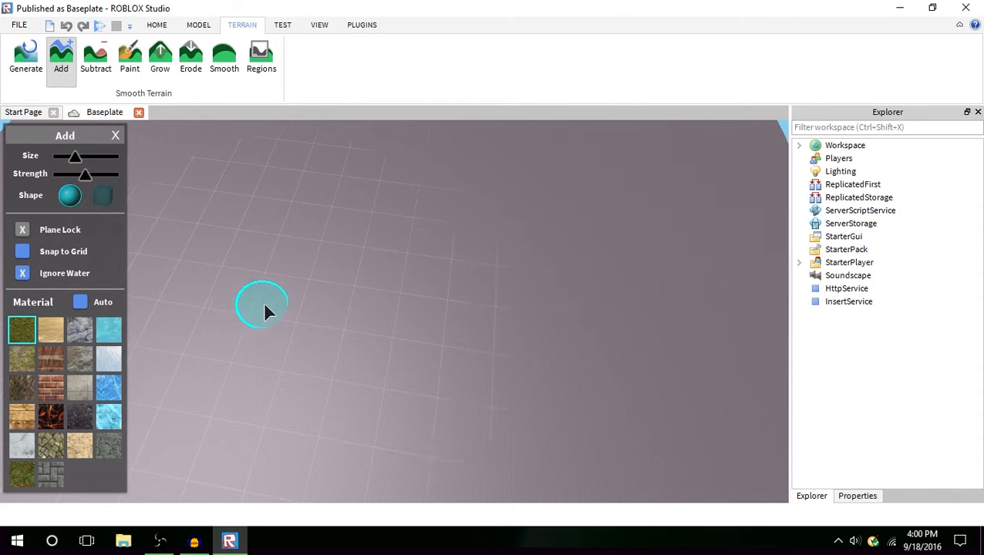
right_click_drag(337, 262, 342, 259)
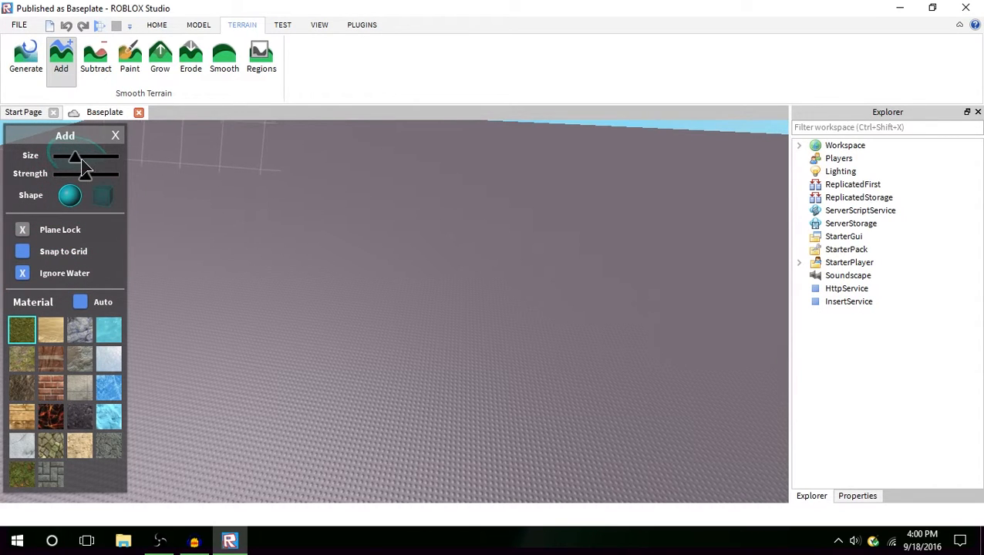
mouse_move(75, 158)
left_mouse_down()
mouse_move(114, 160)
mouse_move(140, 181)
left_mouse_up()
Try adding rounded masses of grass terrain to the baseplate with the largest brush, and undo the strokes
left_click(394, 260)
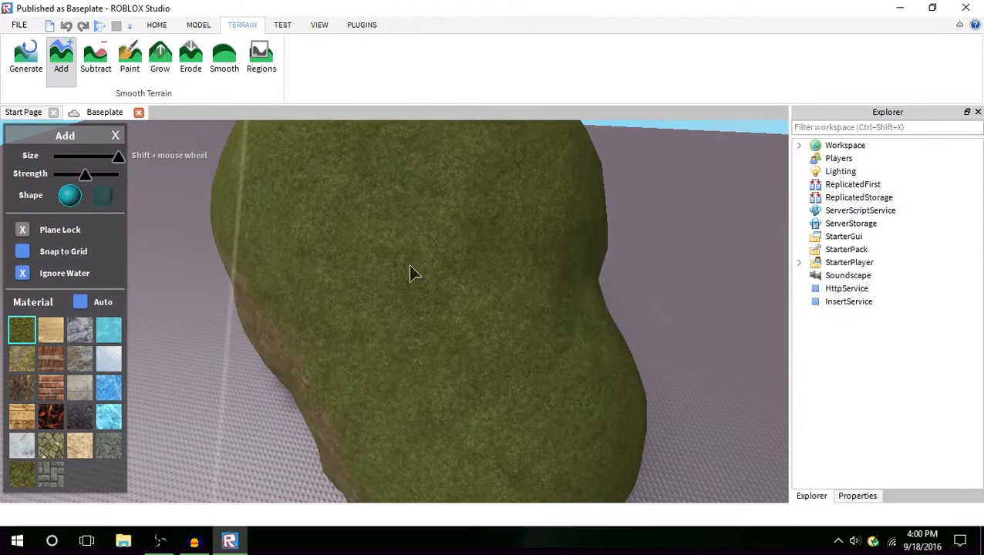
scroll(412, 268, "down", 5)
right_click(427, 267)
left_click(596, 200)
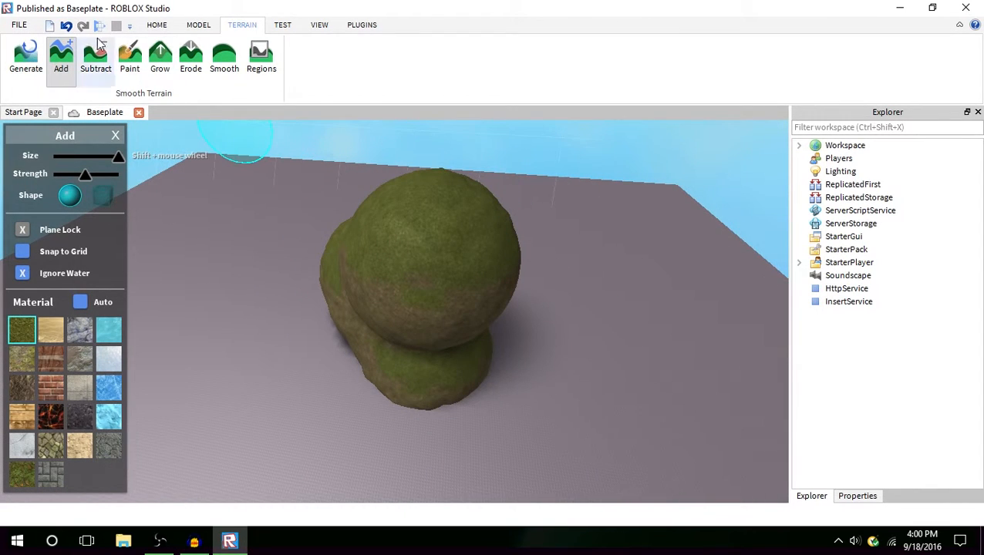
left_click(66, 26)
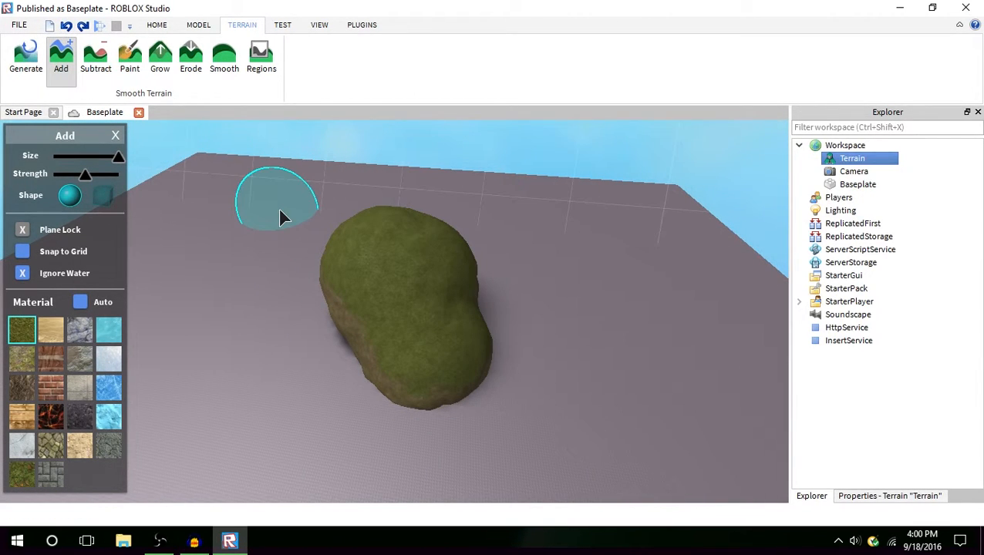
key("ctrl+z")
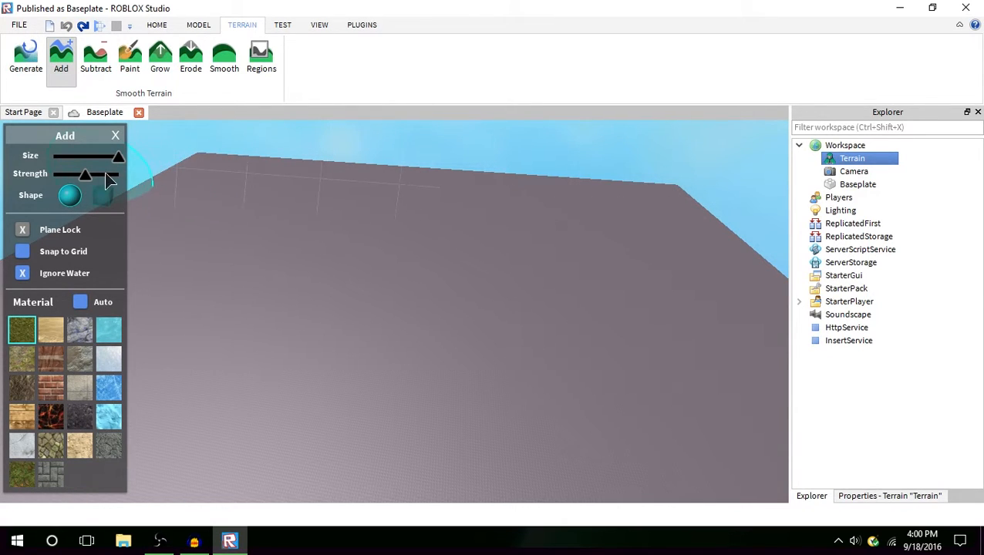
Add a band of grass terrain across the baseplate at maximum brush strength, and more in front at minimum strength
left_click_drag(85, 176, 120, 176)
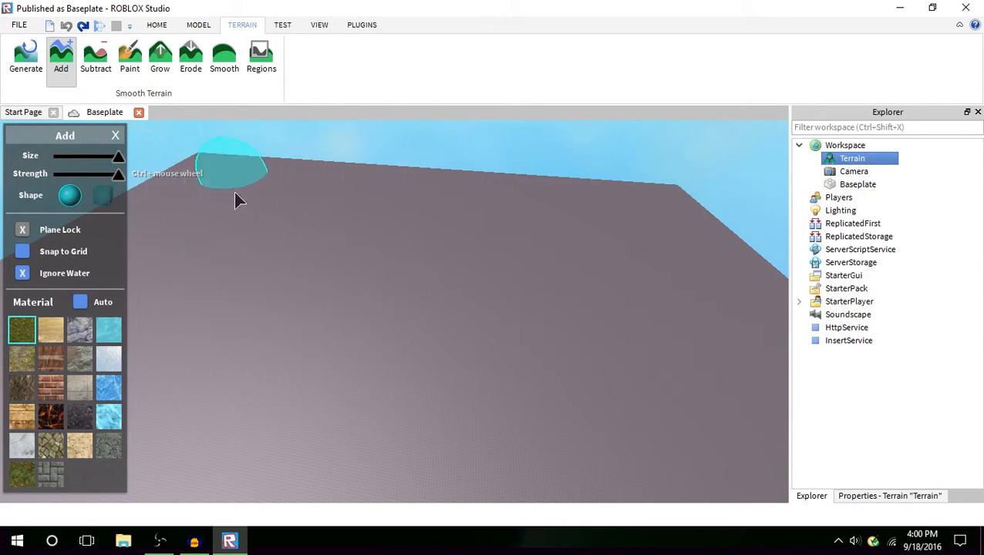
mouse_move(235, 197)
left_mouse_down()
mouse_move(236, 286)
mouse_move(494, 318)
mouse_move(327, 276)
mouse_move(585, 307)
left_mouse_up()
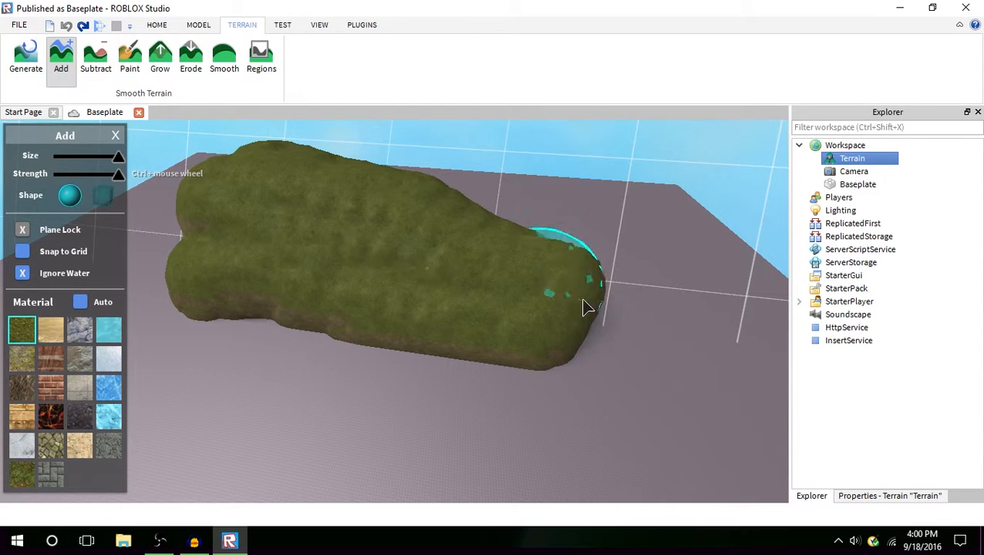
left_click_drag(118, 174, 53, 174)
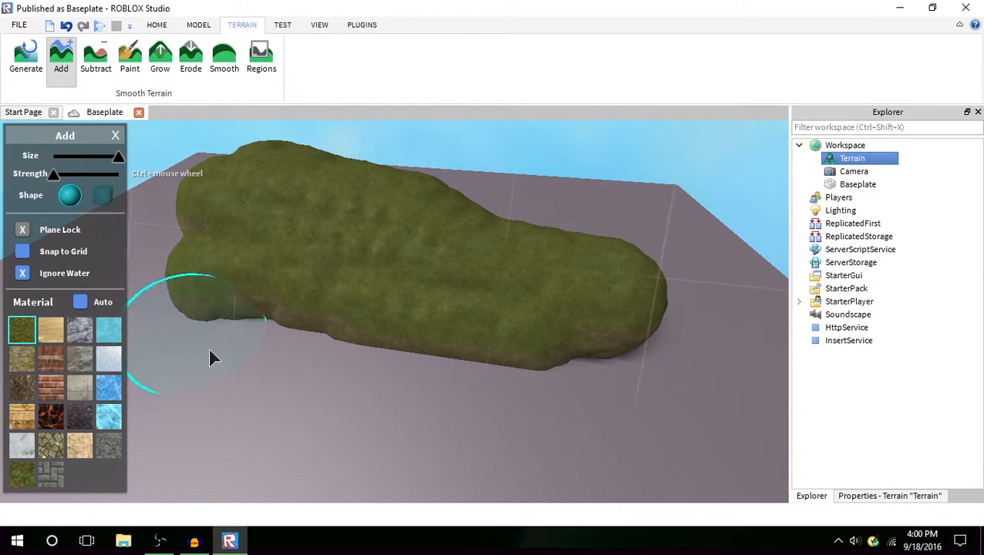
mouse_move(215, 358)
left_mouse_down()
mouse_move(470, 455)
mouse_move(345, 334)
mouse_move(383, 277)
mouse_move(351, 199)
left_mouse_up()
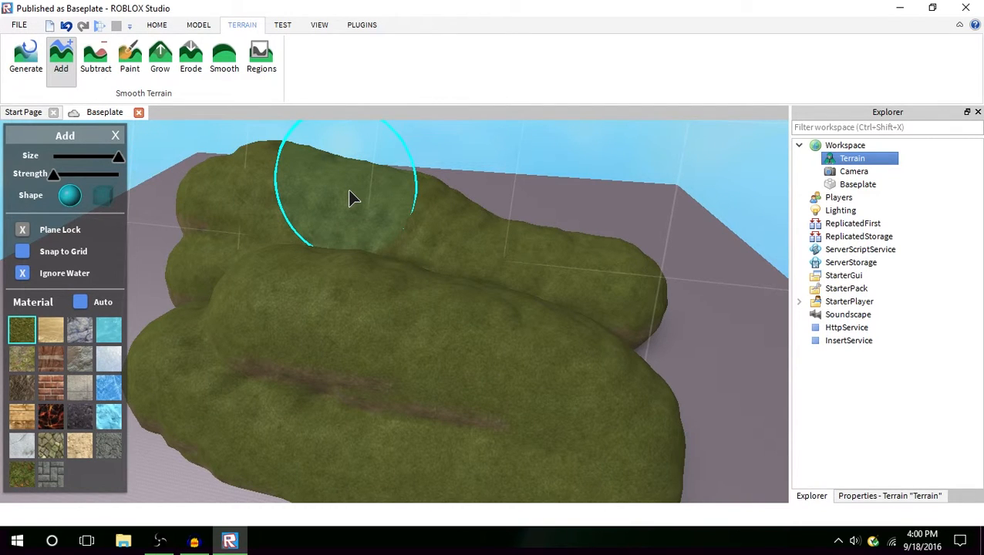
scroll(350, 199, "down", 1)
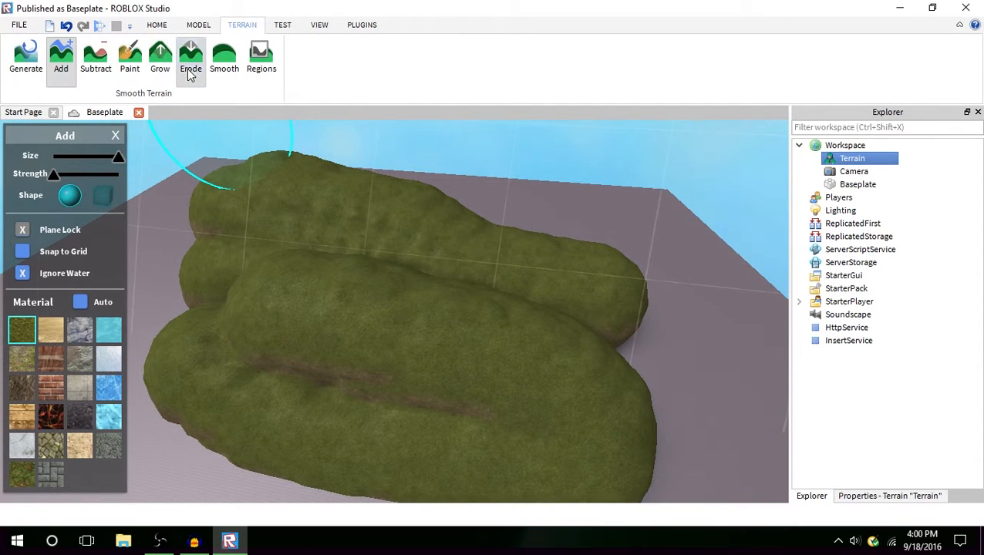
Try the Erode tool at maximum strength on the grass terrain, and undo the erosion and all added terrain
left_click(191, 74)
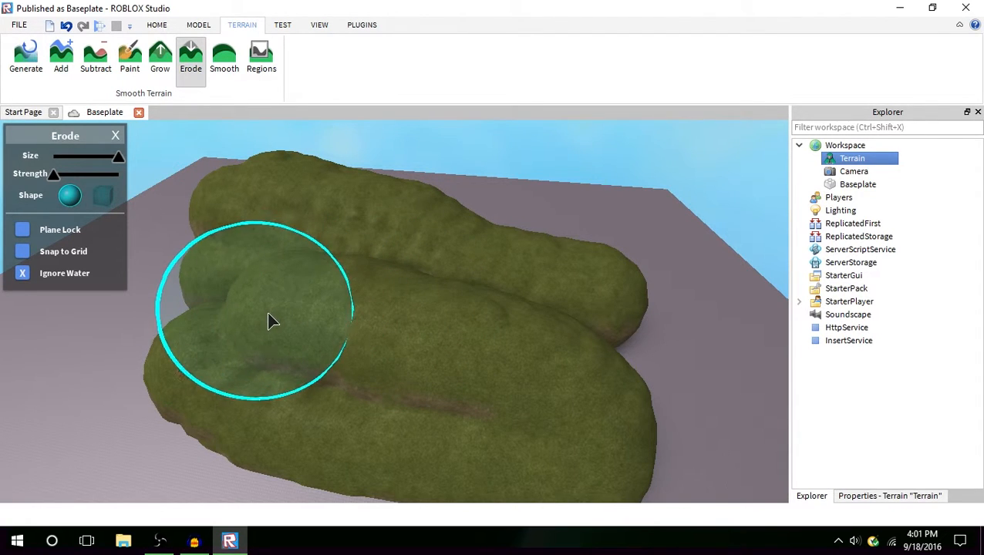
left_click_drag(55, 175, 127, 176)
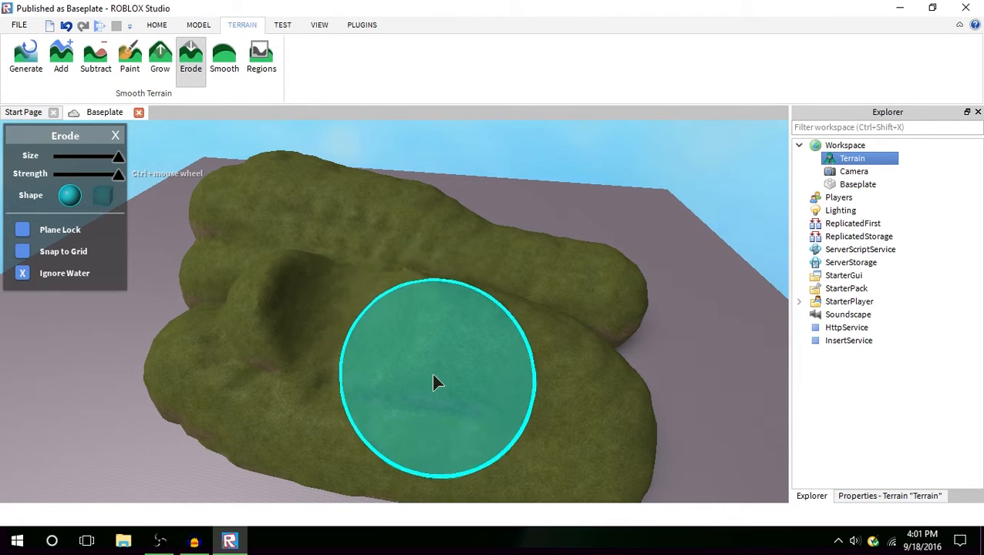
key("ctrl+z")
key("ctrl+z")
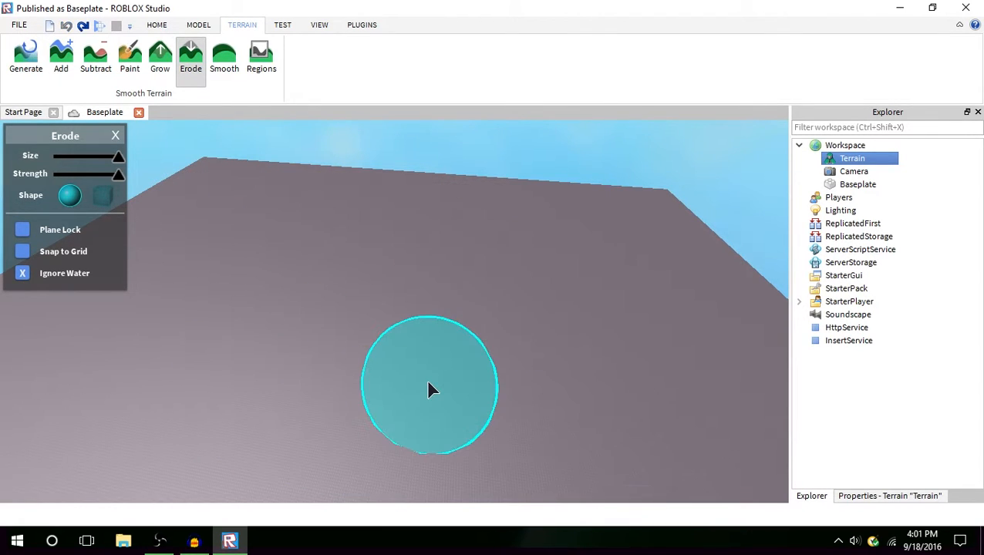
Activate the terrain Add tool with a box-shaped brush, and undo a trial stroke of grass on the baseplate
left_click(120, 63)
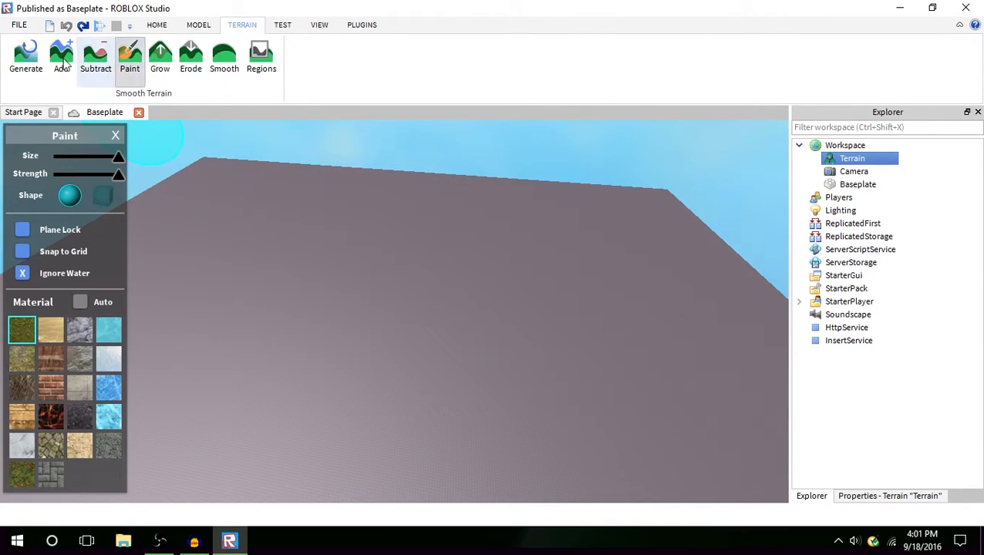
left_click(65, 62)
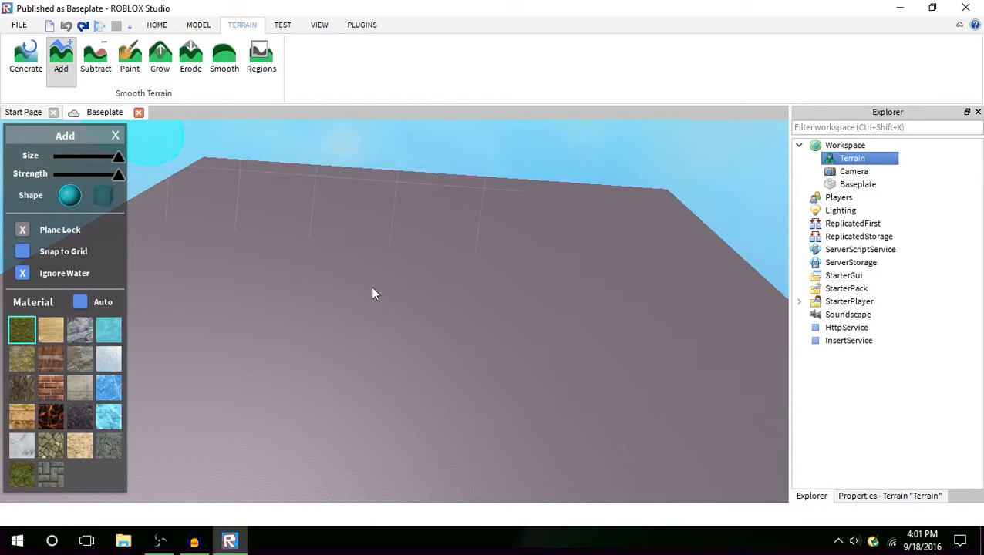
right_click_drag(369, 297, 352, 302)
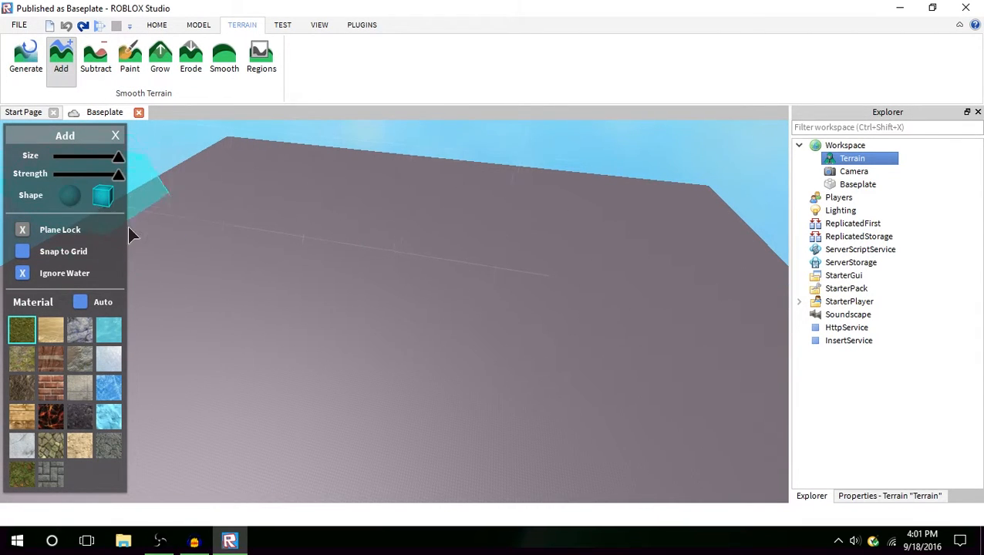
mouse_move(129, 234)
left_mouse_down()
mouse_move(402, 325)
mouse_move(337, 277)
mouse_move(475, 354)
mouse_move(277, 383)
mouse_move(329, 378)
left_mouse_up()
left_click(66, 26)
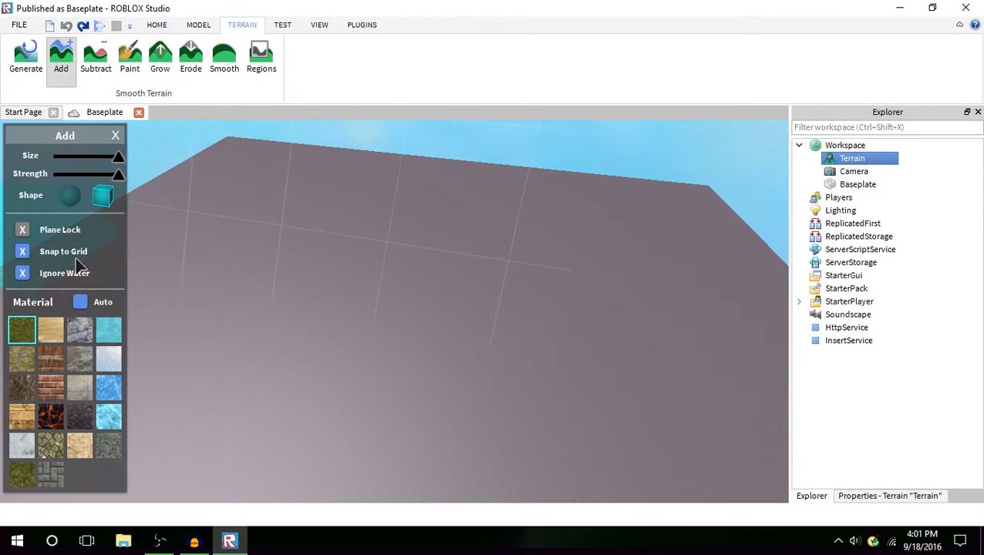
Try adding blocky grass terrain across the baseplate with Snap to Grid turned on
mouse_move(428, 327)
left_mouse_down()
mouse_move(266, 268)
mouse_move(631, 296)
mouse_move(308, 224)
mouse_move(512, 458)
left_mouse_up()
mouse_move(264, 379)
left_mouse_down()
mouse_move(345, 433)
mouse_move(239, 384)
mouse_move(615, 451)
mouse_move(95, 243)
left_mouse_up()
key("s")
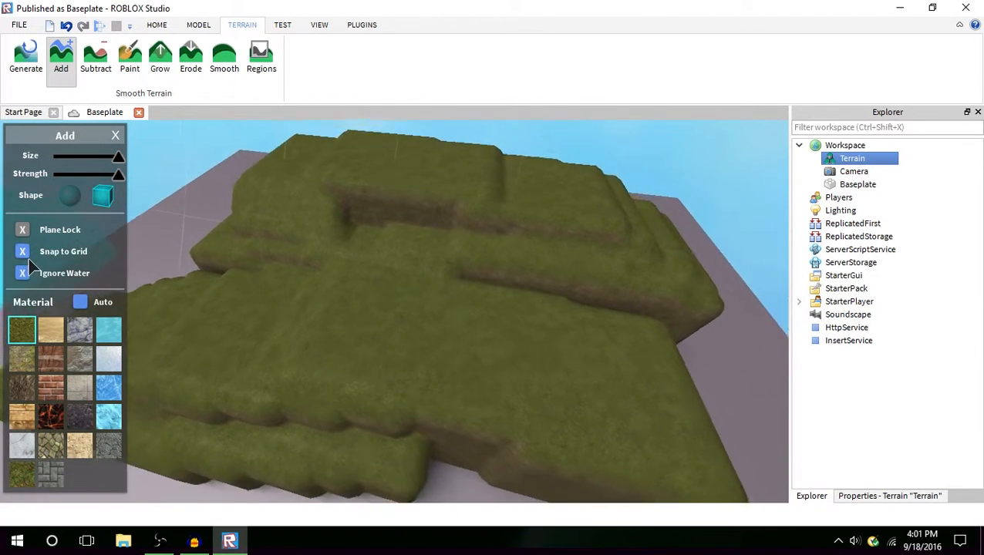
Turn off Snap to Grid, try adding more grass blocks, and undo all the added terrain
left_click(23, 252)
mouse_move(308, 386)
left_mouse_down()
mouse_move(422, 426)
mouse_move(326, 327)
left_mouse_up()
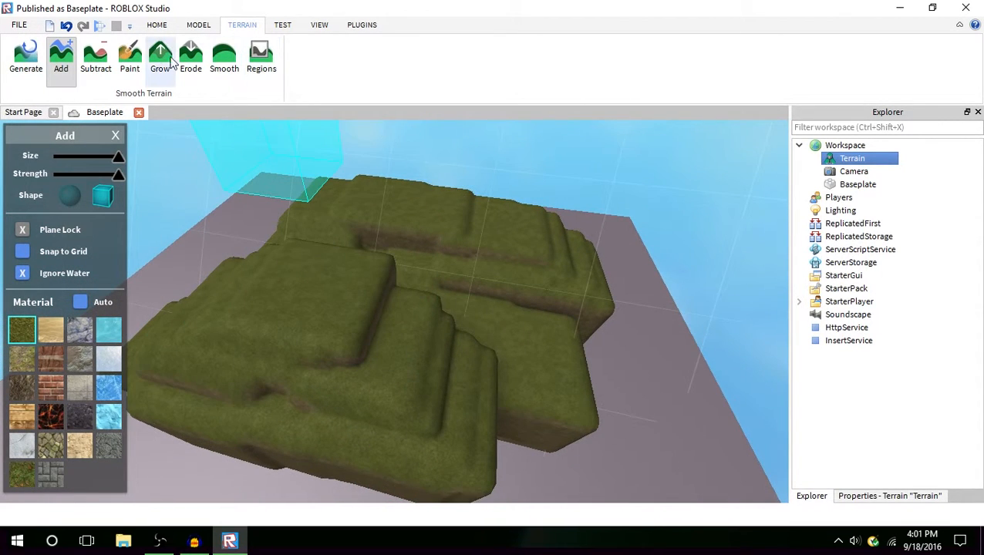
key("ctrl+z")
key("ctrl+z")
key("ctrl+z")
key("ctrl+z")
key("ctrl+z")
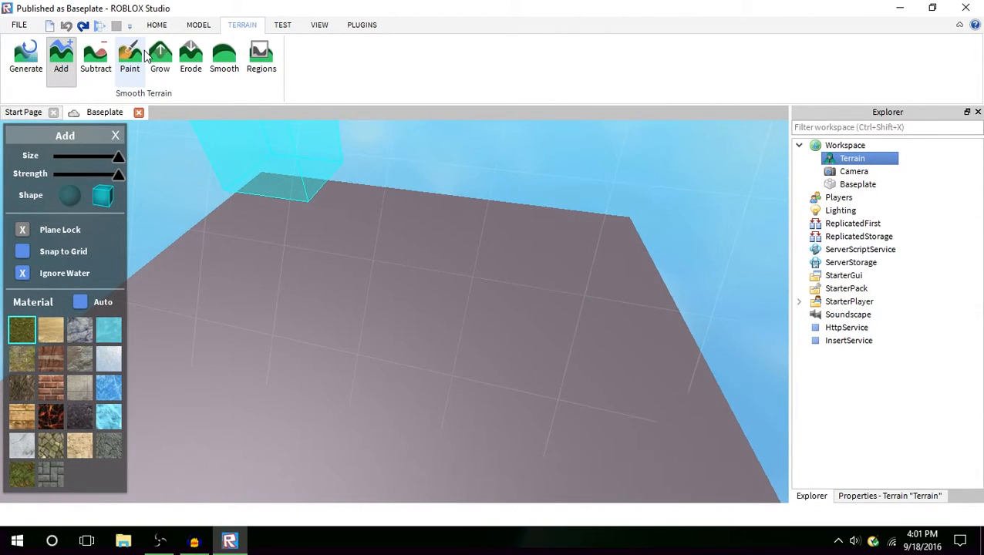
Add a wide block of Water terrain across the middle of the baseplate with the box brush
key("w")
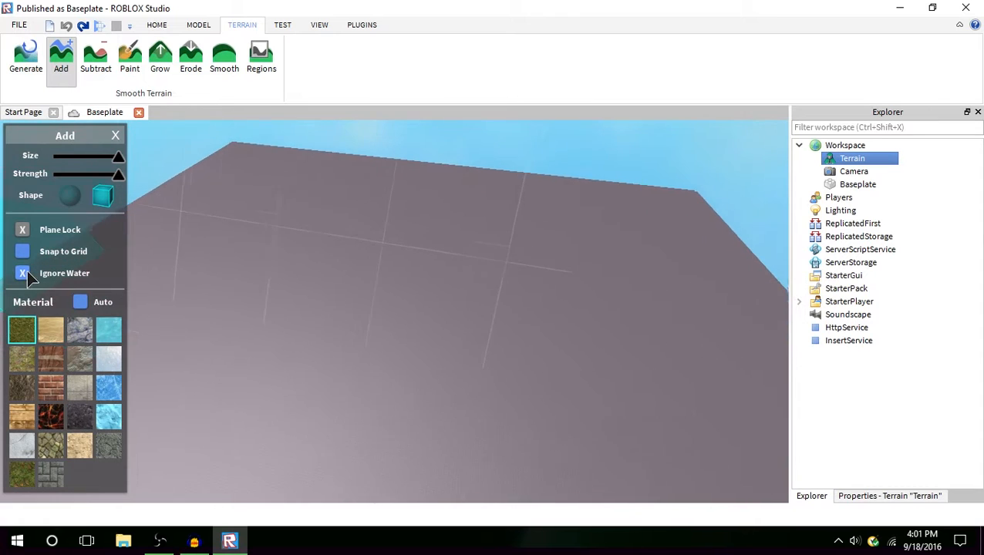
left_click(23, 273)
left_click(109, 330)
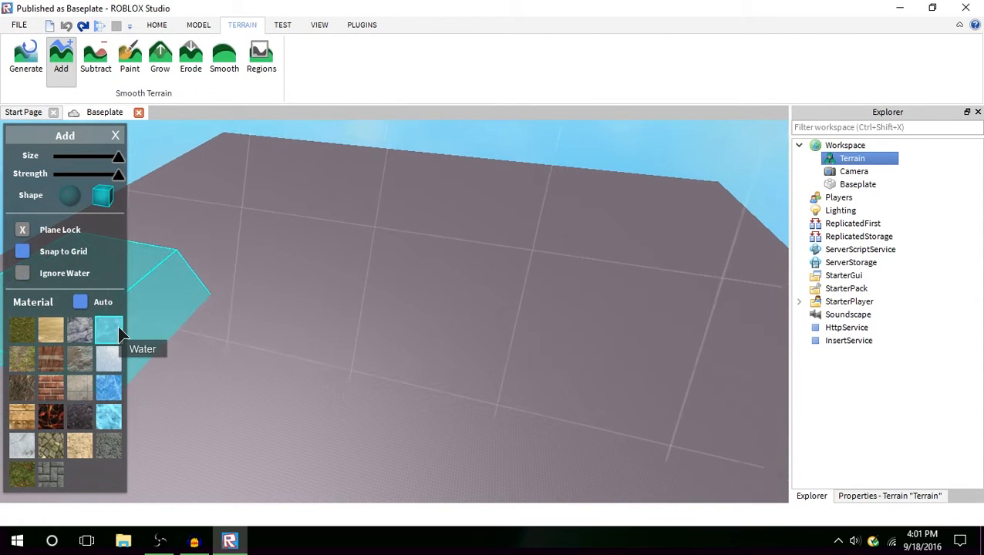
mouse_move(475, 279)
left_mouse_down()
mouse_move(409, 248)
mouse_move(304, 242)
mouse_move(337, 269)
mouse_move(517, 318)
mouse_move(469, 268)
mouse_move(325, 248)
mouse_move(570, 248)
left_mouse_up()
right_click_drag(575, 234, 575, 235)
Try adding grass terrain over the water block with Ignore Water on, and undo the last stroke
left_click(22, 330)
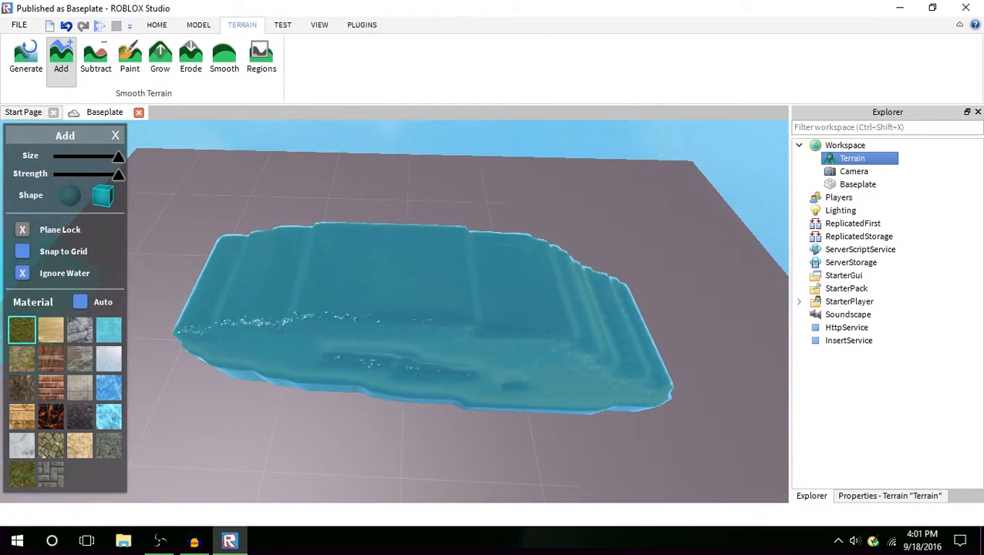
mouse_move(259, 286)
left_mouse_down()
mouse_move(485, 220)
mouse_move(333, 173)
mouse_move(386, 283)
mouse_move(487, 314)
mouse_move(325, 306)
mouse_move(333, 293)
left_mouse_up()
right_click_drag(348, 285, 348, 285)
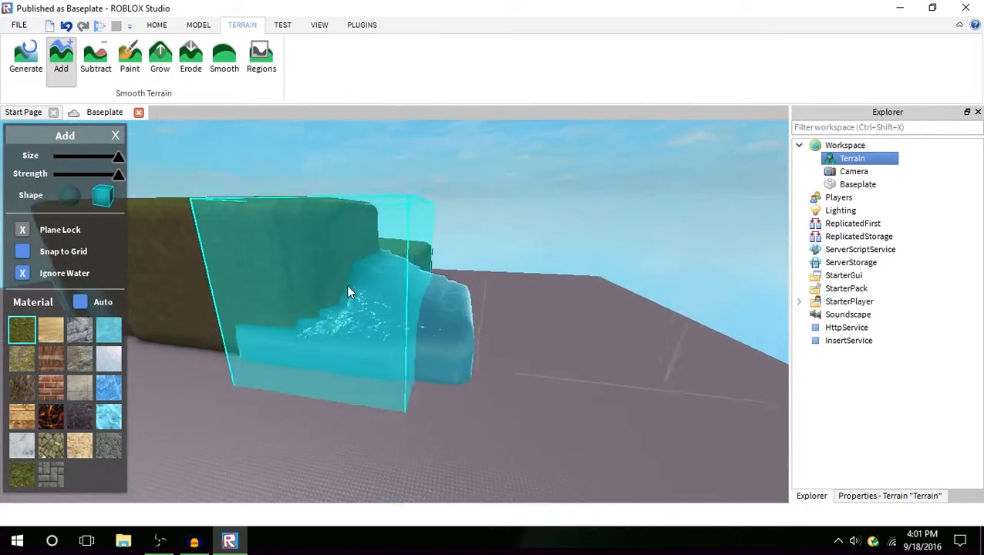
scroll(375, 311, "up", 3)
scroll(376, 314, "down", 5)
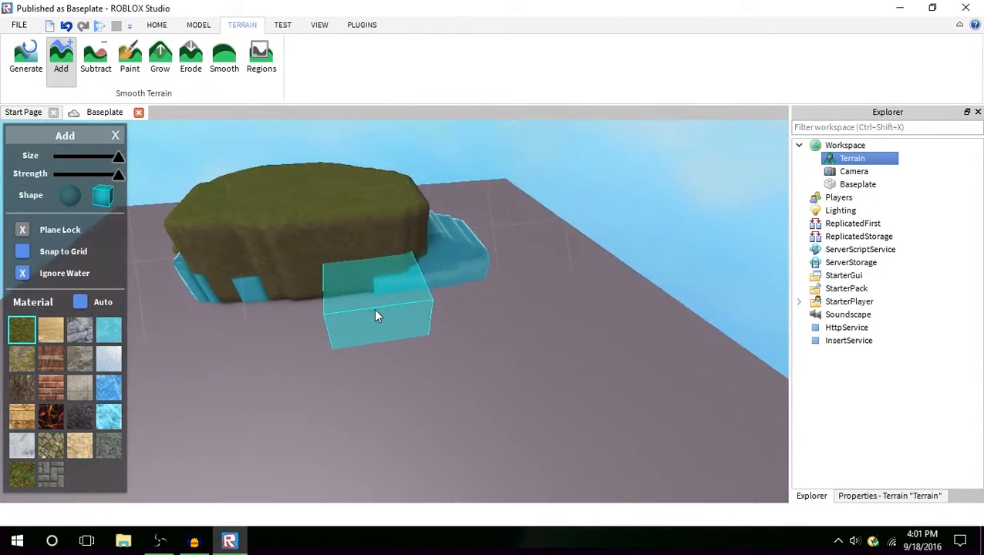
key("ctrl+z")
Examine the grass and water terrain up close, including the view from inside the water
scroll(439, 303, "up", 4)
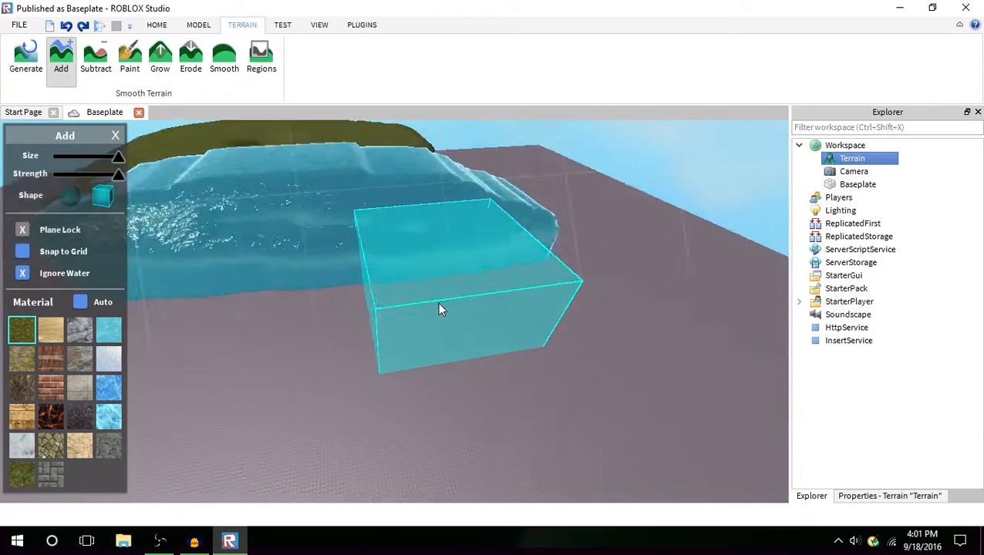
right_click_drag(439, 303, 439, 303)
scroll(439, 305, "up", 8)
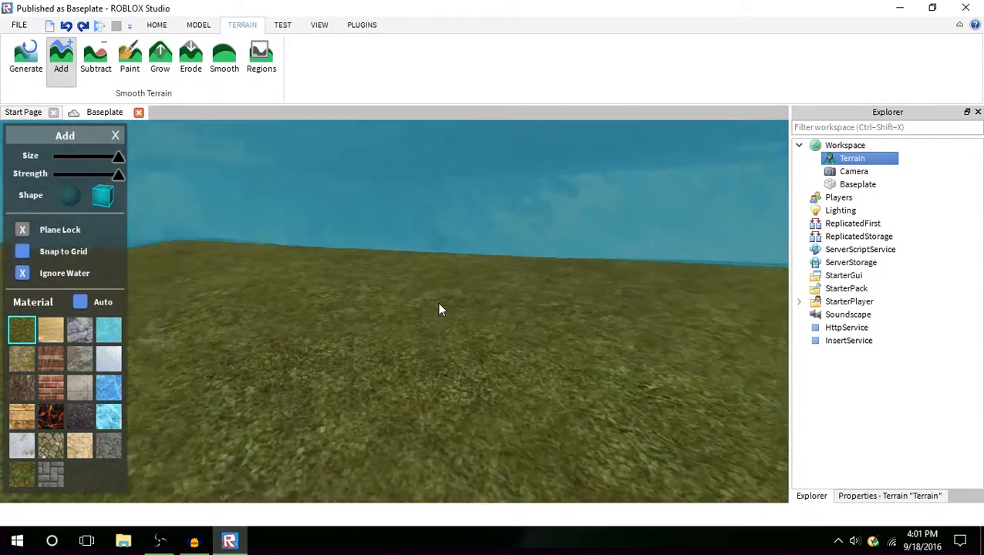
scroll(440, 309, "down", 8)
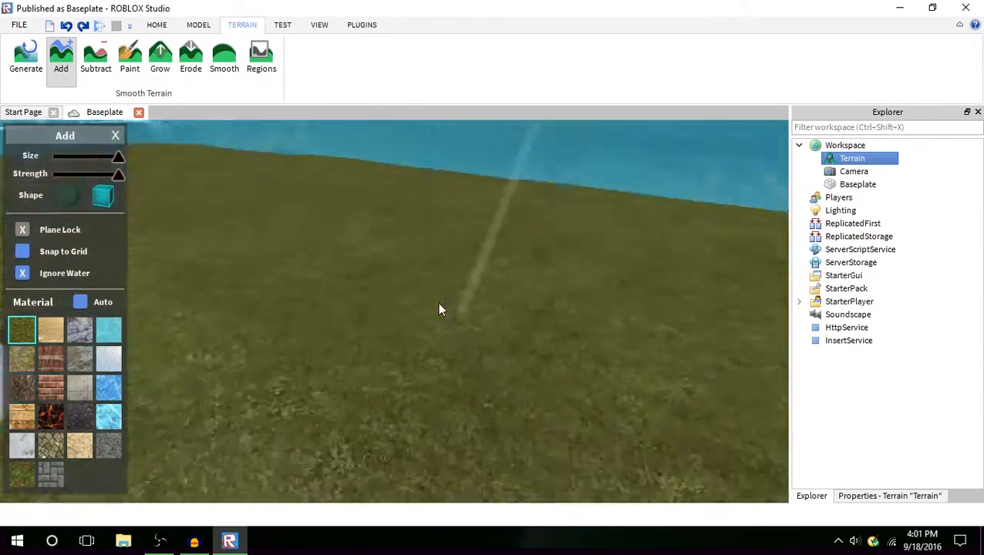
scroll(439, 309, "up", 6)
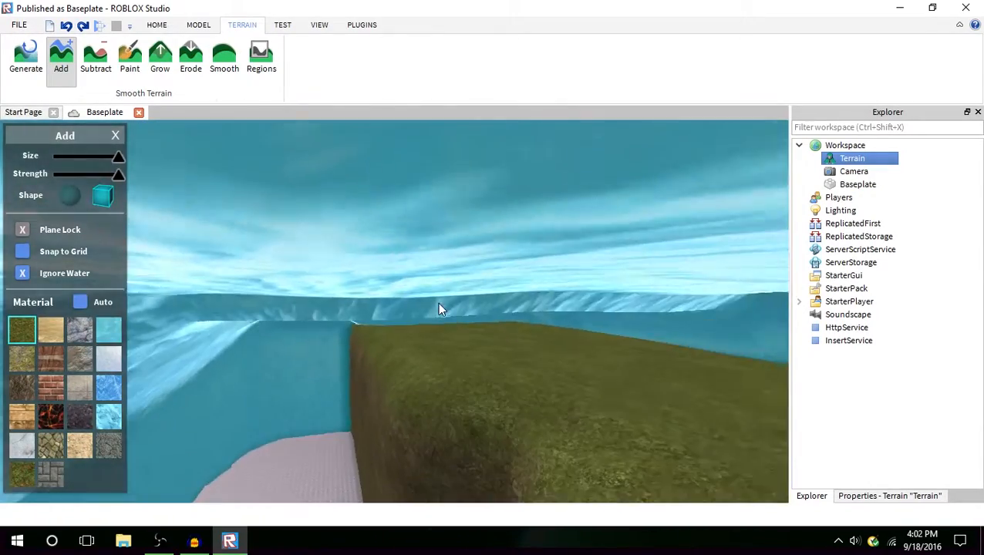
scroll(438, 309, "down", 10)
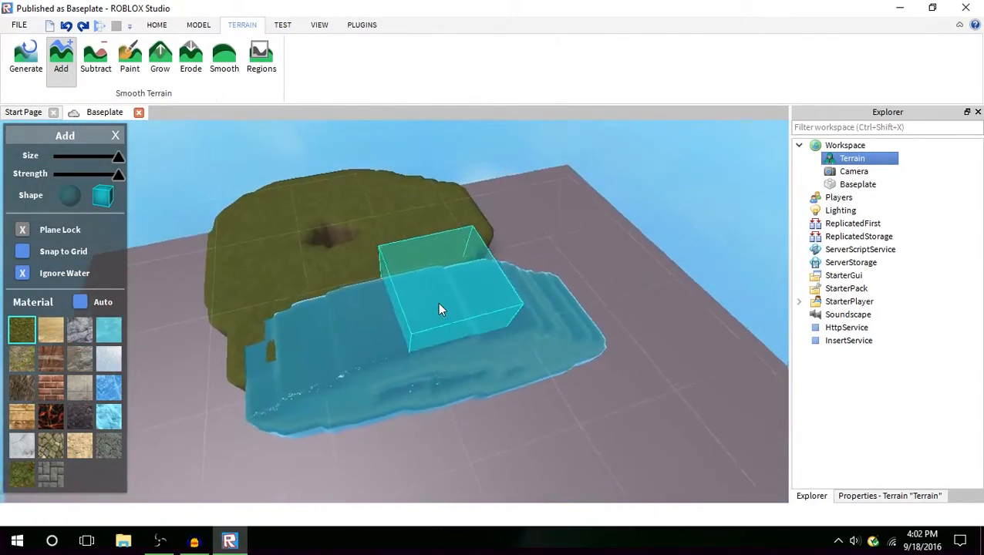
Turn off Ignore Water, try adding grass against the water block, and undo all the terrain
left_click(28, 277)
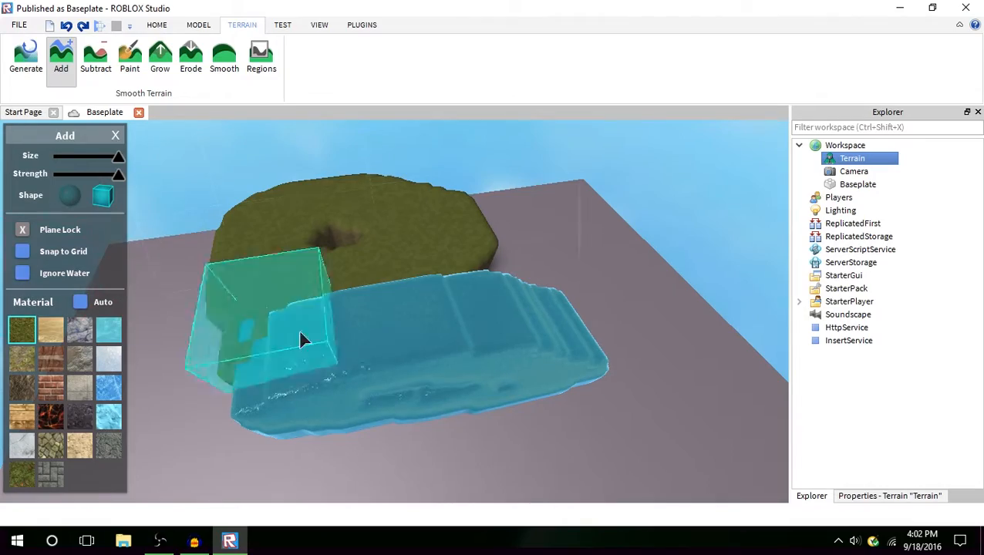
mouse_move(301, 333)
left_mouse_down()
mouse_move(348, 329)
mouse_move(289, 346)
left_mouse_up()
left_click(289, 348)
right_click_drag(289, 348, 290, 354)
key("ctrl+z")
key("ctrl+z")
key("ctrl+z")
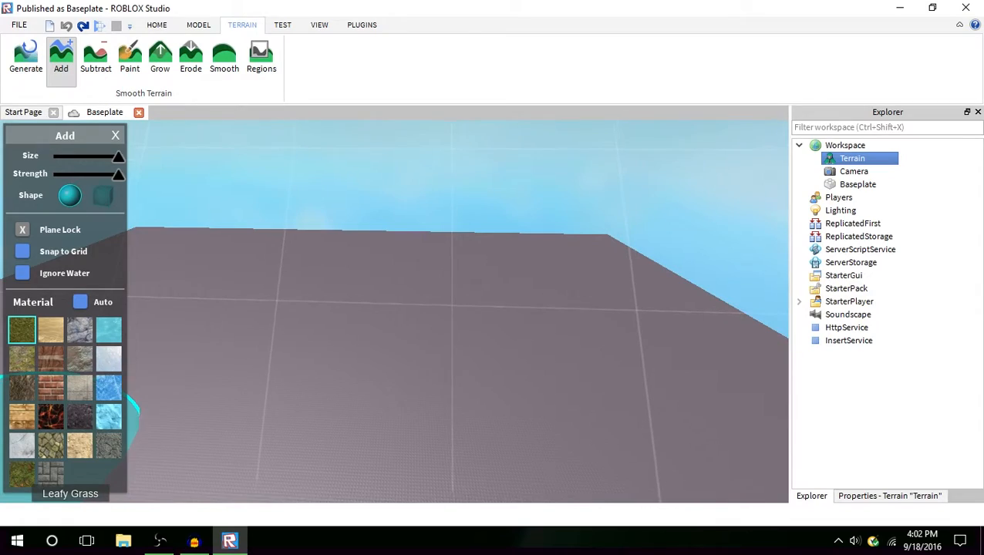
Try adding a rounded band of grey paving-stone terrain with the sphere brush, inspect its texture, and undo it
left_click(51, 467)
mouse_move(424, 342)
left_mouse_down()
mouse_move(455, 343)
mouse_move(306, 342)
mouse_move(330, 322)
mouse_move(402, 315)
left_mouse_up()
scroll(402, 315, "down", 8)
right_click_drag(402, 315, 402, 315)
scroll(402, 315, "up", 4)
scroll(402, 314, "up", 5)
scroll(402, 315, "down", 8)
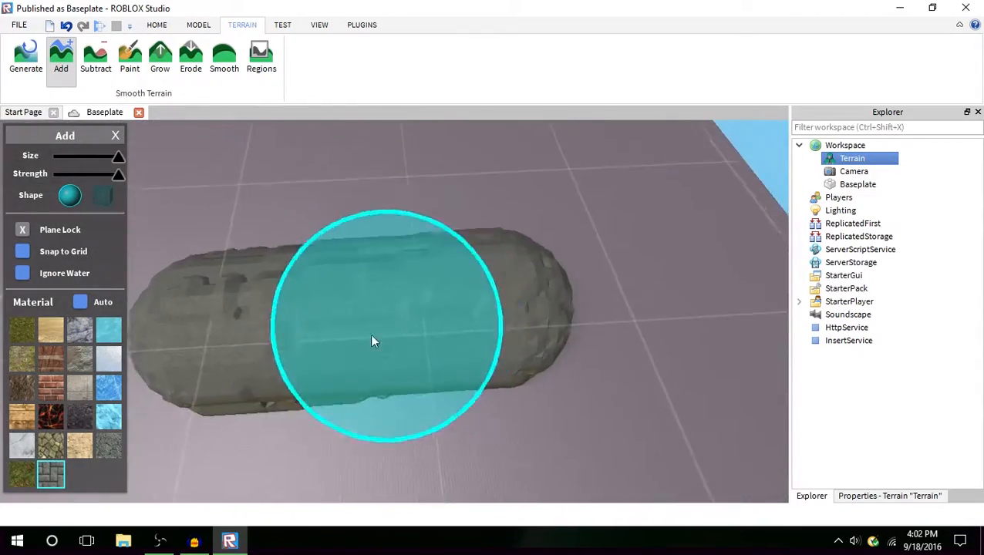
right_click_drag(317, 354, 433, 363)
scroll(317, 355, "up", 3)
scroll(318, 356, "up", 4)
scroll(434, 363, "down", 6)
scroll(434, 364, "down", 4)
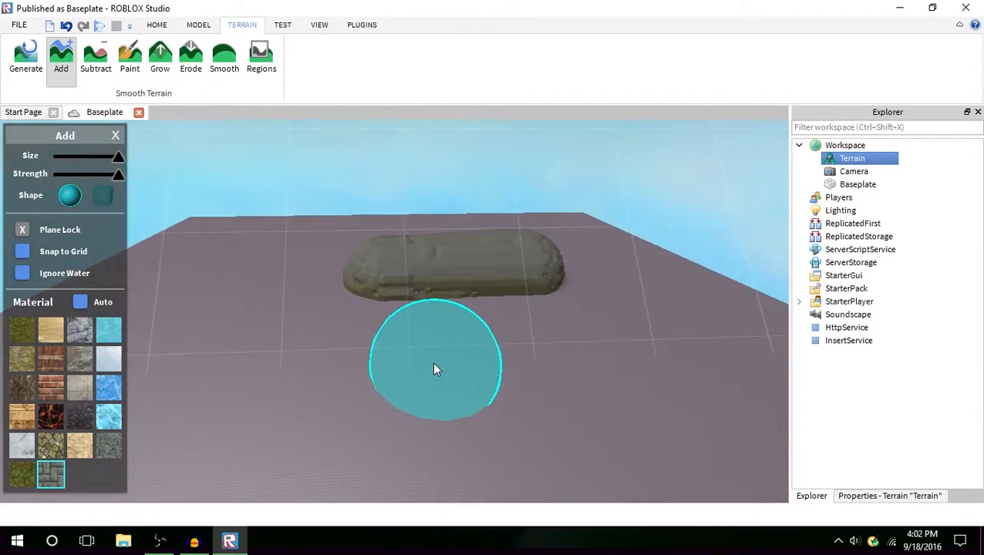
key("ctrl+z")
Try adding a rounded band of grass terrain across the baseplate with the sphere brush, and undo it
left_click(22, 331)
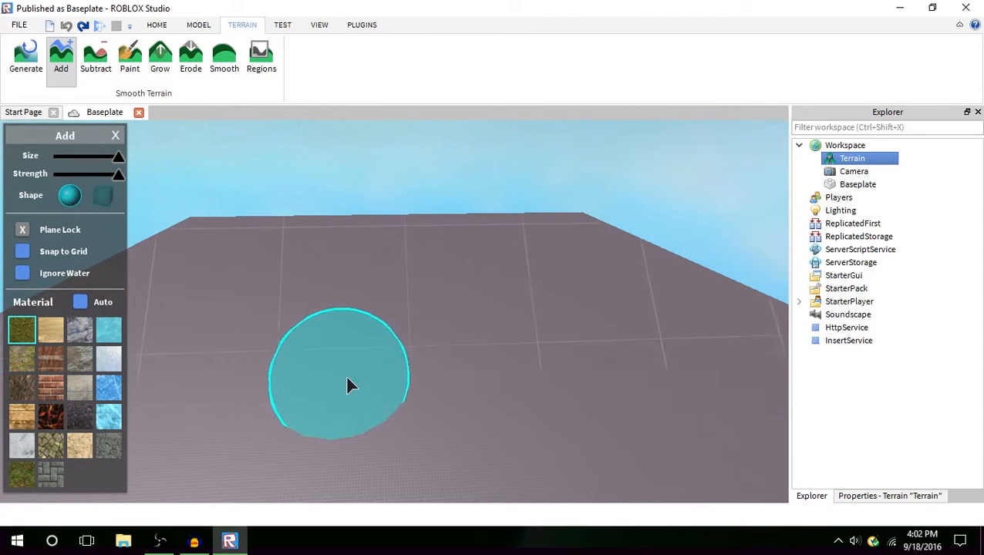
left_click_drag(347, 378, 550, 361)
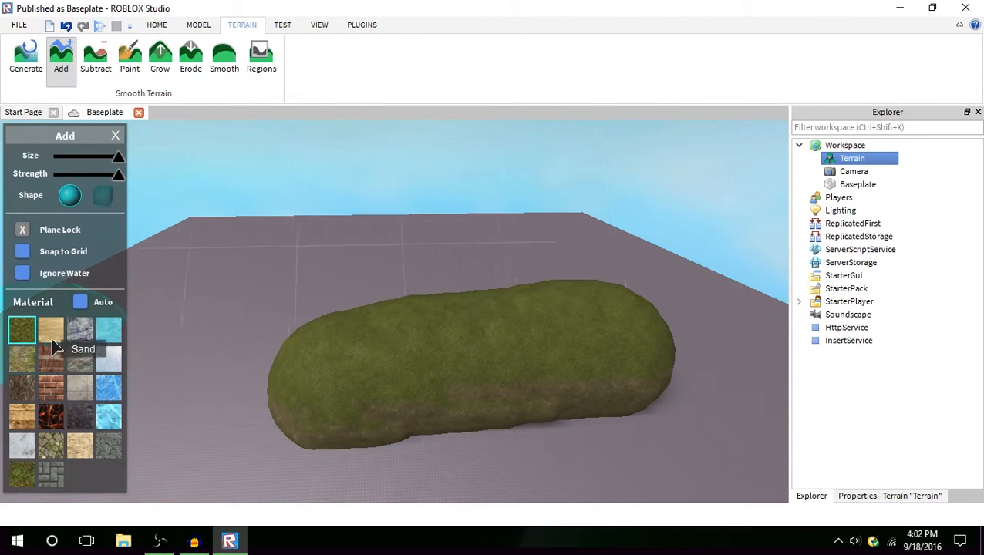
key("ctrl+z")
Try adding a rounded band of Sand terrain, inspect its texture up close, and undo it
left_click_drag(269, 340, 571, 334)
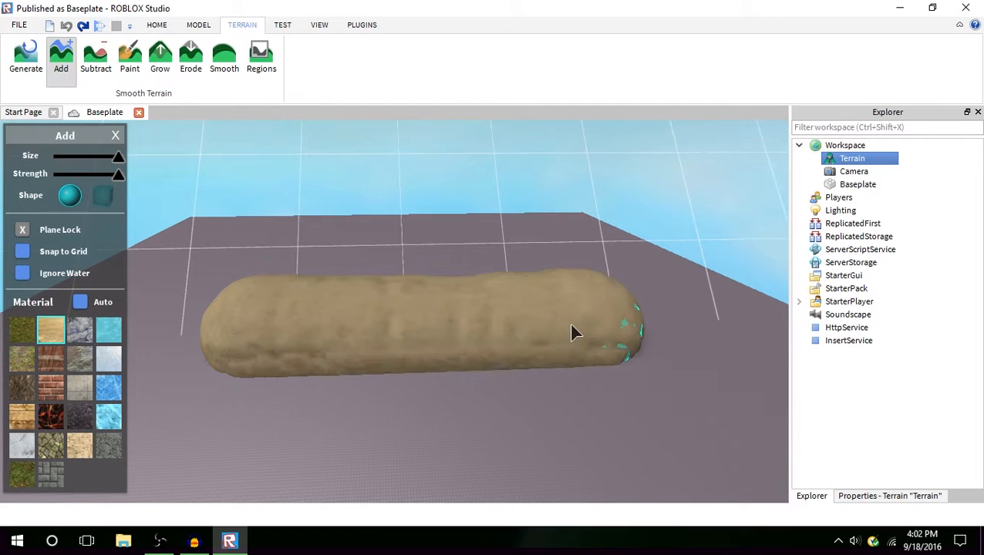
scroll(259, 386, "down", 5)
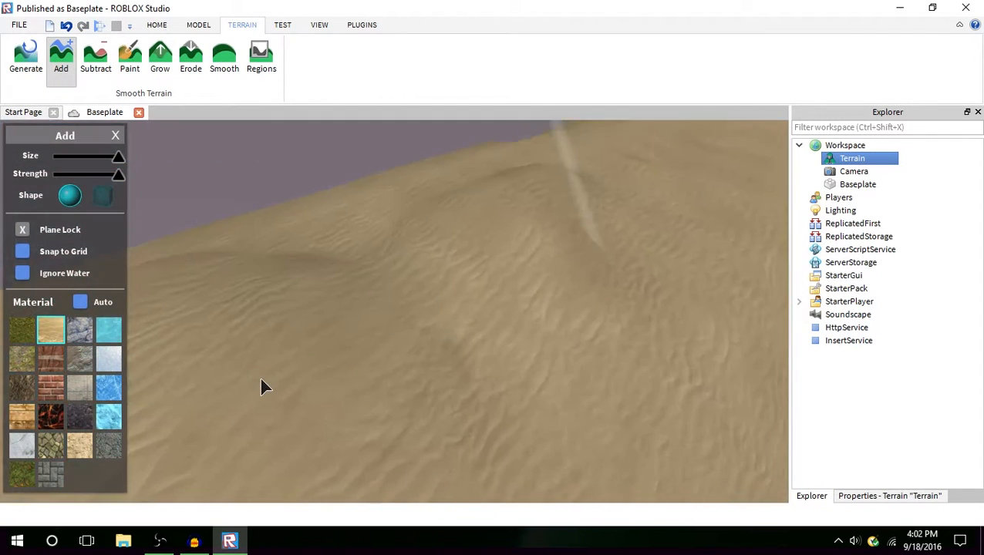
scroll(260, 386, "up", 5)
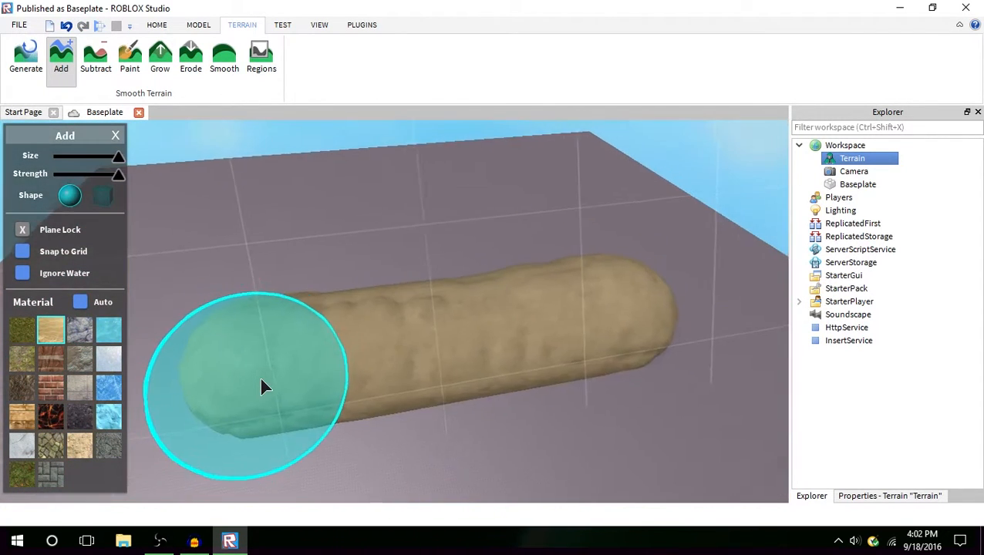
key("ctrl+z")
Try adding a rounded band of dark grey rocky terrain across the baseplate, and undo it
left_click(80, 330)
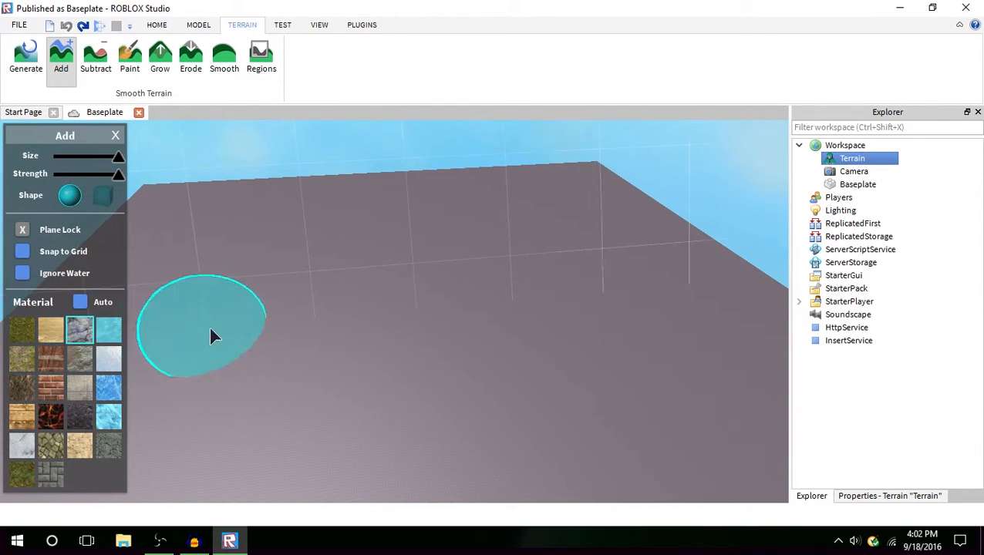
left_click_drag(210, 328, 498, 307)
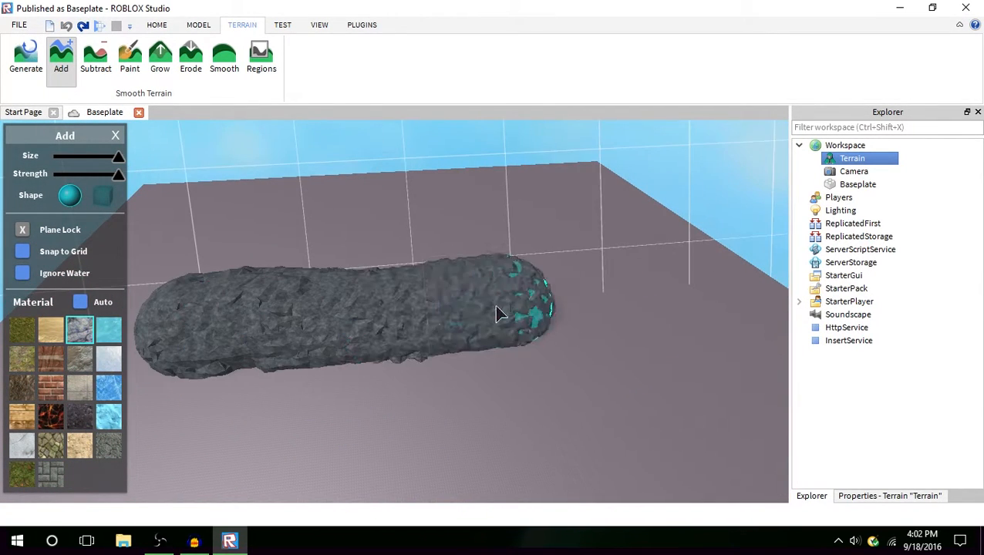
right_click_drag(485, 307, 489, 316)
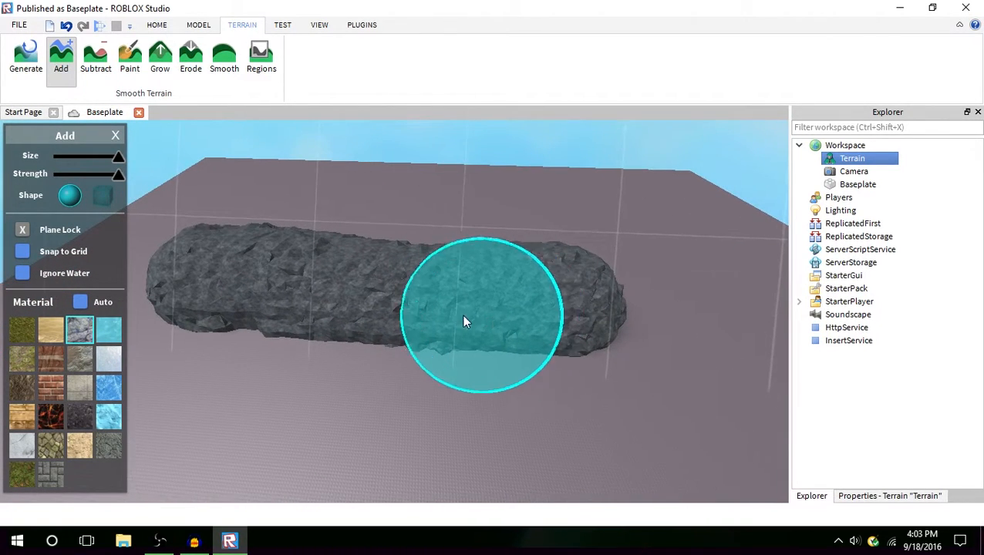
key("ctrl+z")
Try adding a rounded band of Water terrain, inspect its surface up close, and undo it
left_click(109, 330)
left_click_drag(301, 331, 547, 330)
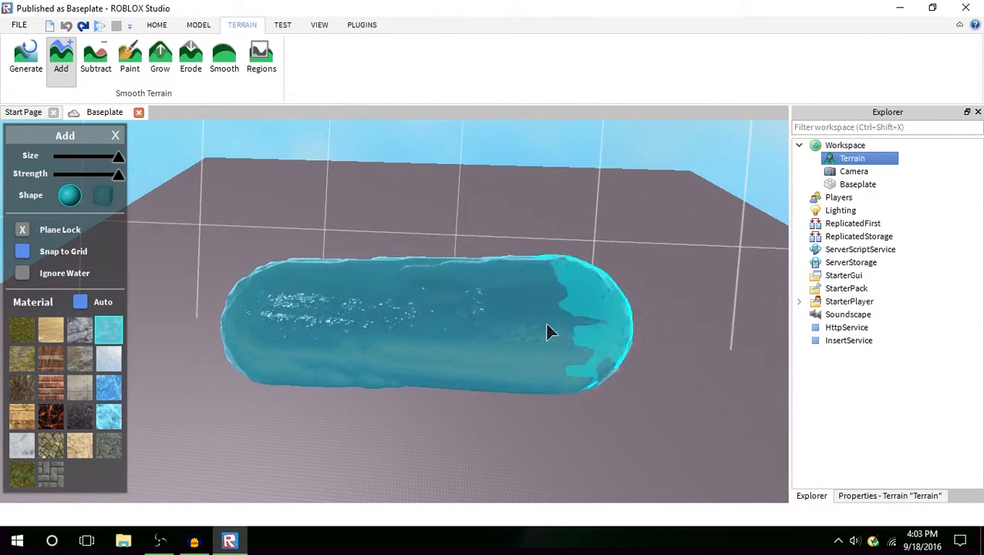
scroll(500, 348, "up", 5)
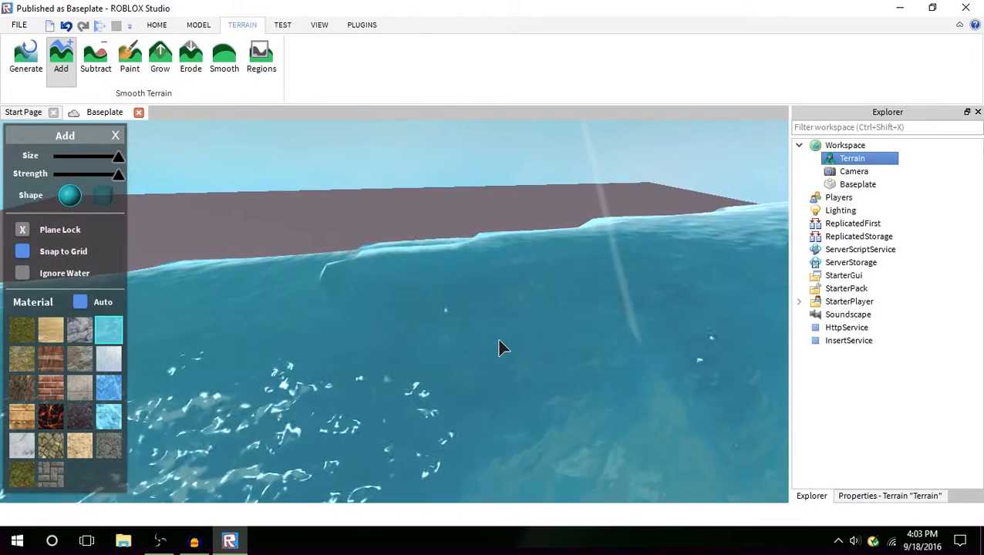
right_click_drag(500, 347, 499, 341)
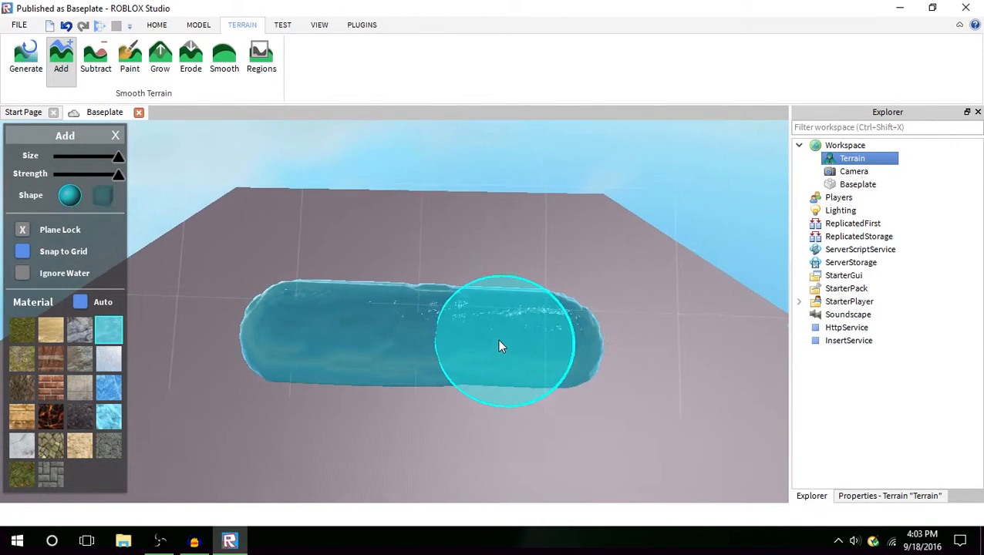
key("ctrl+z")
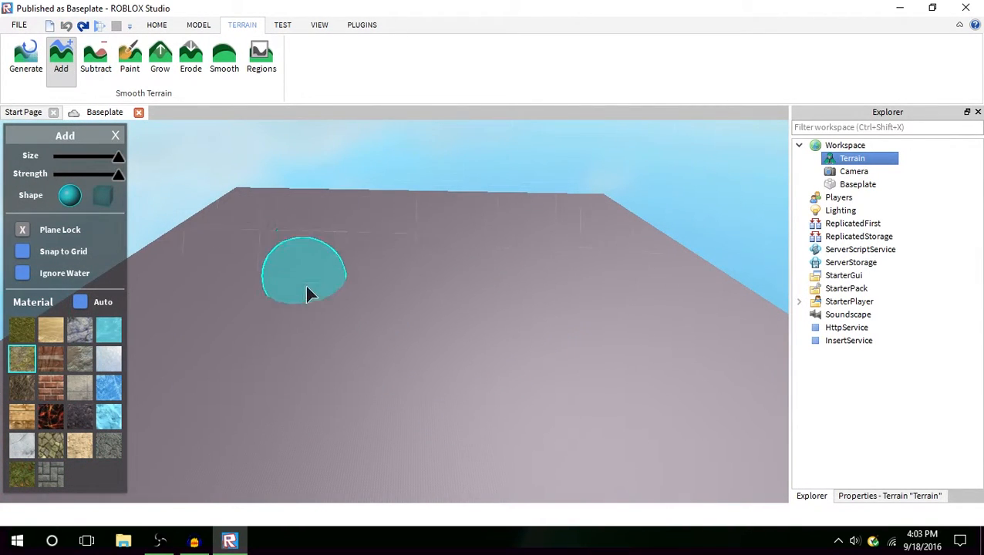
Add a rounded band of dark brown earthy terrain across the baseplate and inspect its texture
left_click_drag(307, 288, 588, 290)
scroll(588, 289, "up", 5)
scroll(588, 289, "down", 3)
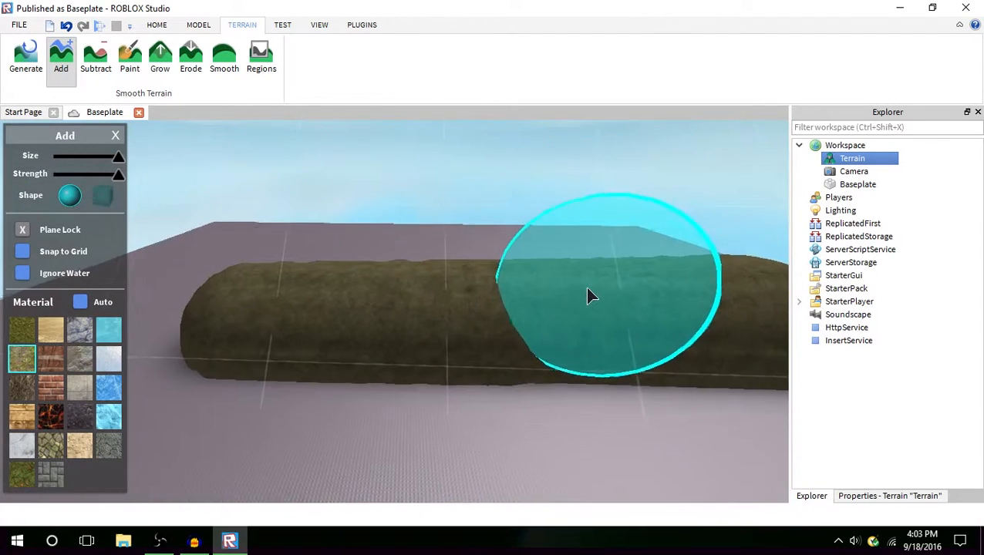
right_click_drag(585, 287, 586, 287)
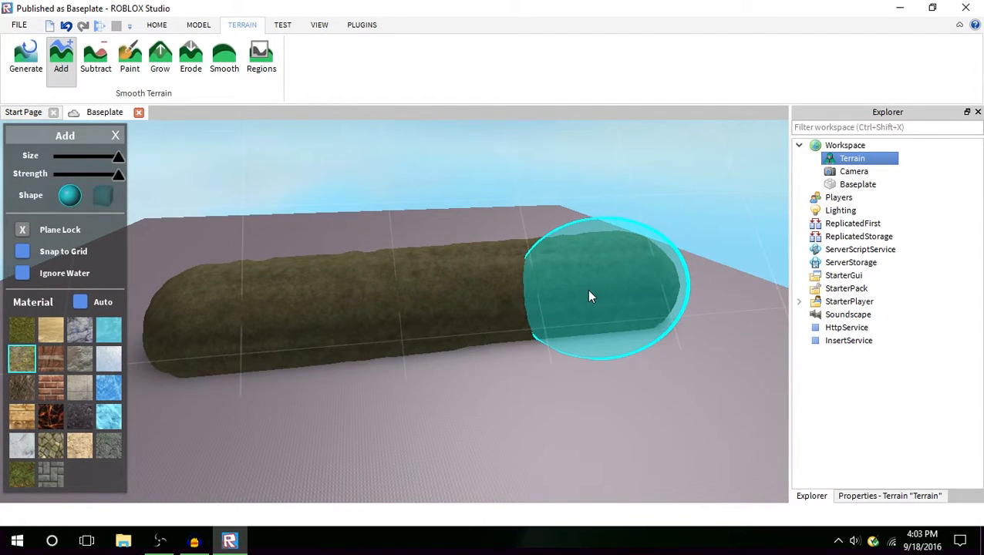
Undo the rounded band of dark brown earthy terrain on the baseplate
key("ctrl+z")
Try adding a rounded band of reddish-brown stone terrain across the baseplate, inspect its texture up close, and undo it
left_click(49, 368)
left_click_drag(248, 368, 644, 353)
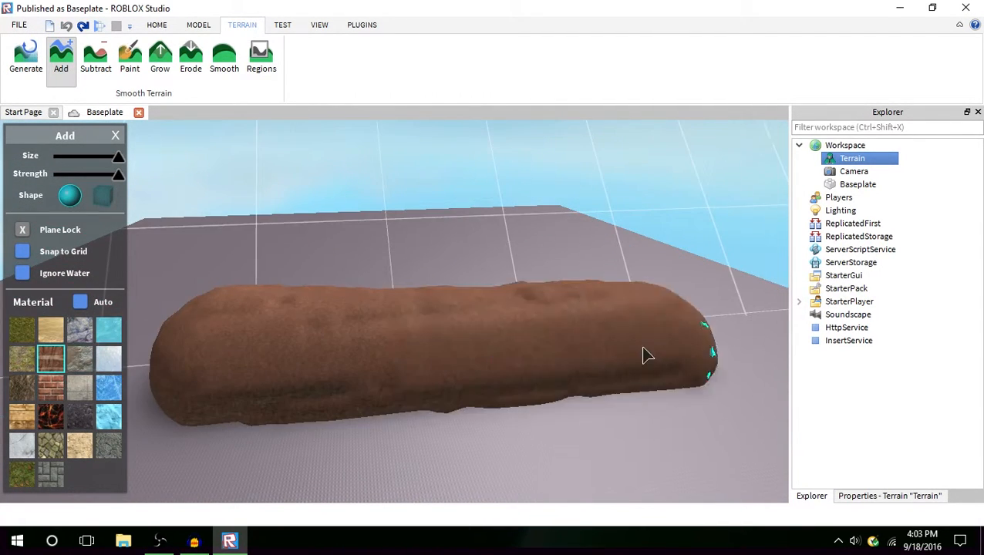
scroll(647, 347, "up", 5)
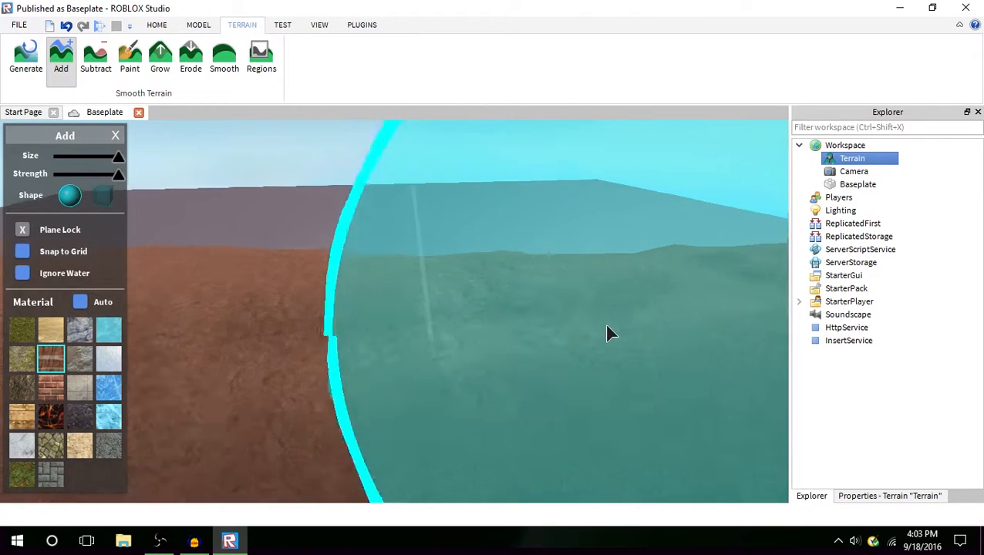
scroll(606, 325, "down", 6)
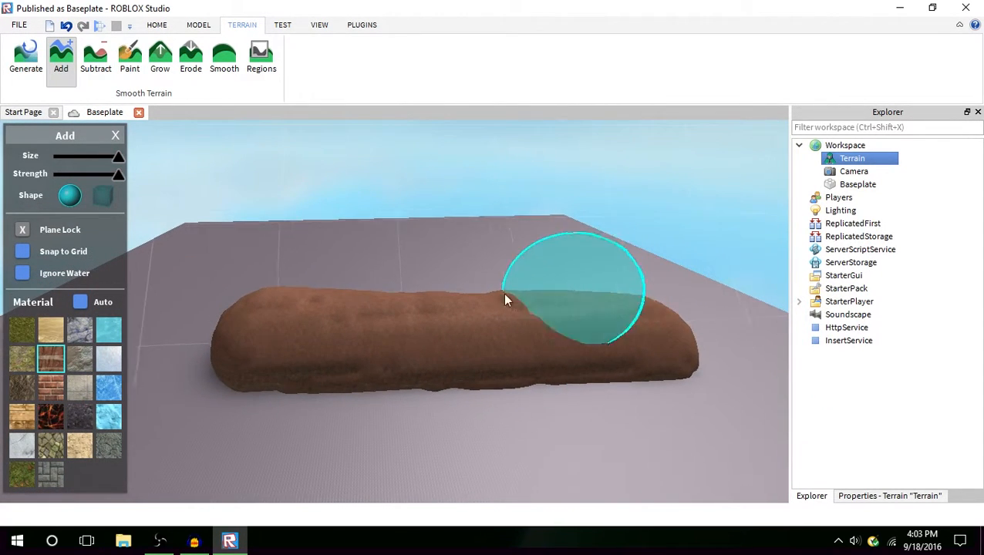
key("ctrl+z")
Try adding a rounded band of greenish-grey slate-like terrain, inspect its texture up close, and undo it
left_click(77, 362)
mouse_move(254, 363)
left_mouse_down()
mouse_move(324, 343)
mouse_move(666, 347)
left_mouse_up()
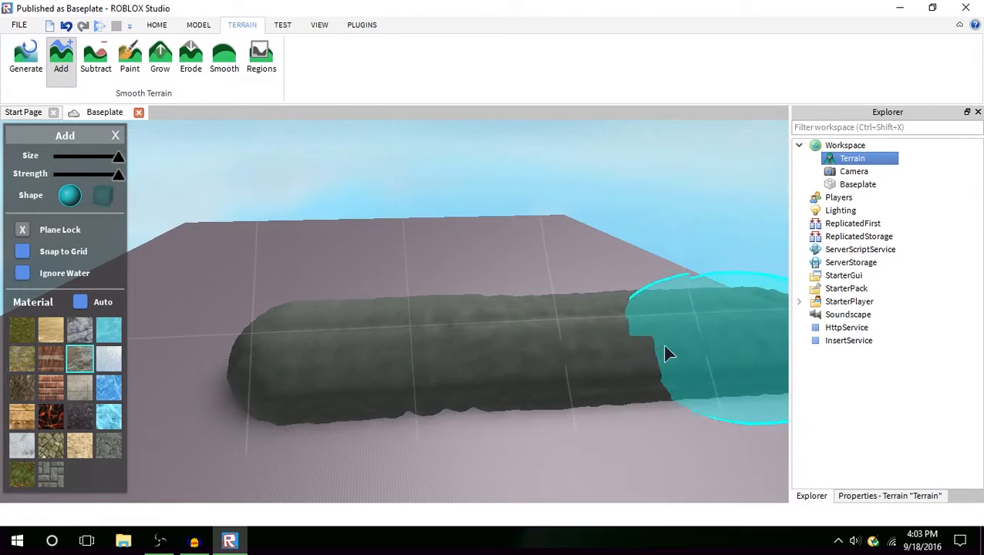
scroll(630, 353, "up", 5)
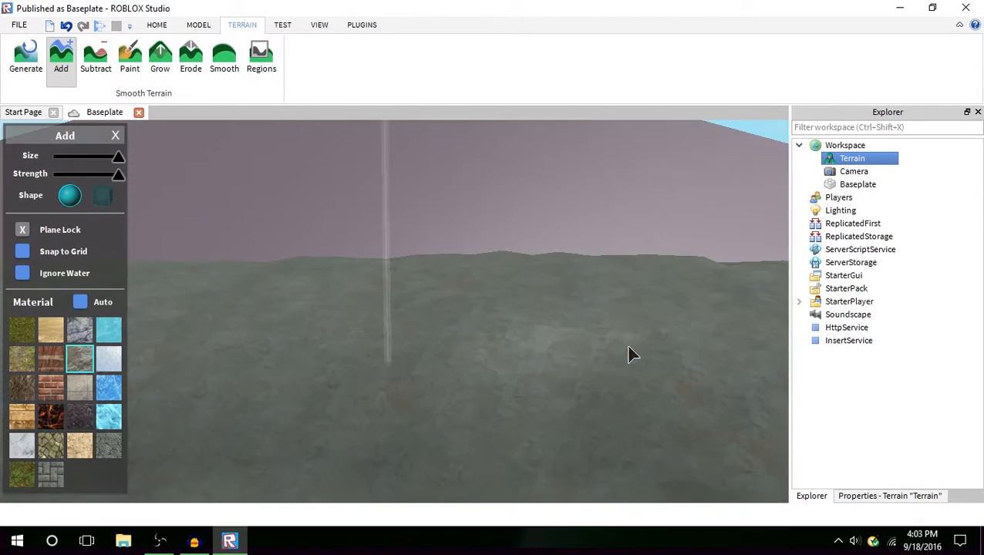
scroll(630, 353, "down", 6)
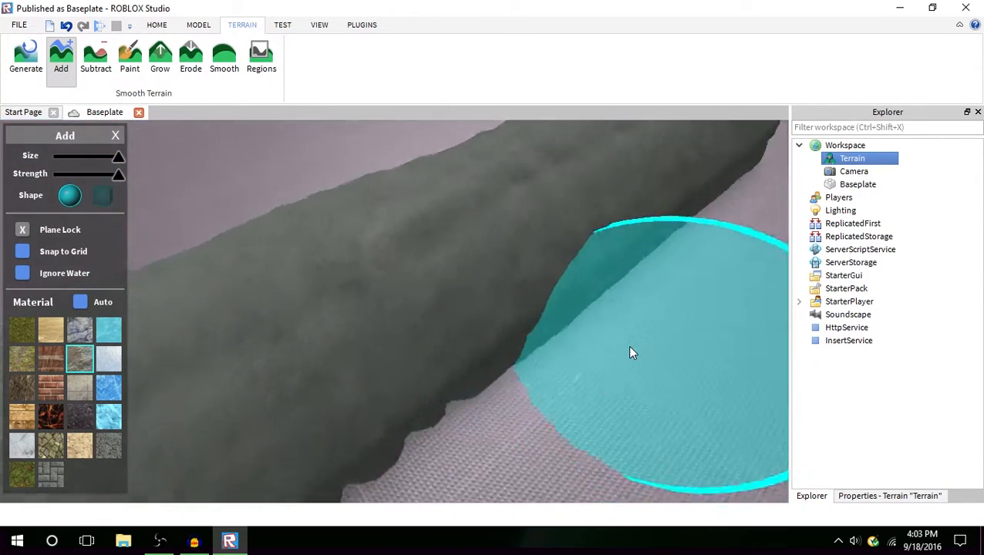
scroll(630, 353, "up", 2)
scroll(630, 354, "down", 5)
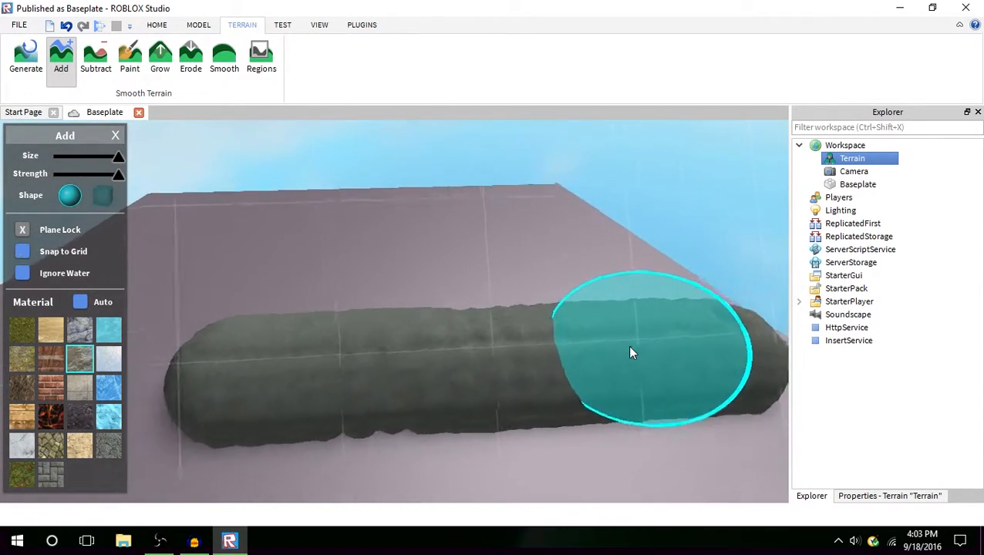
key("ctrl+z")
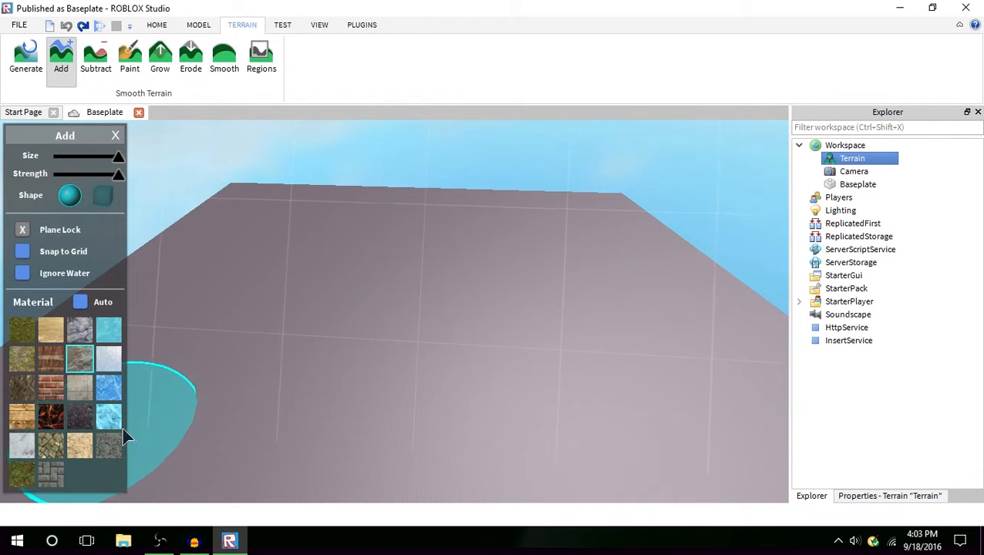
Try adding a rounded band of white snowy terrain, inspect its surface up close, and undo it
left_click(109, 358)
left_click_drag(240, 363, 546, 371)
scroll(545, 371, "up", 4)
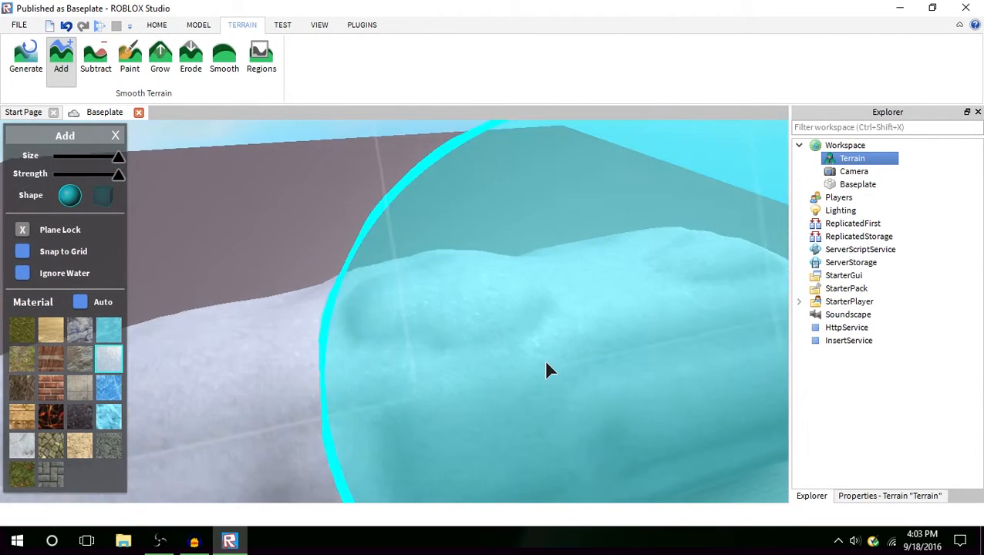
scroll(545, 372, "down", 5)
key("ctrl+z")
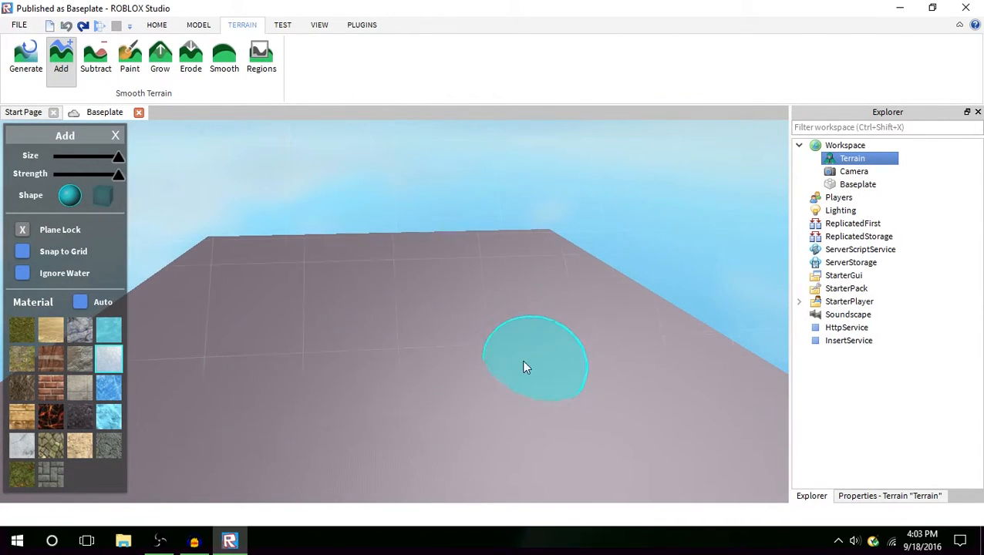
Try adding a rounded band of dark brown muddy terrain across the baseplate, and undo it
left_click_drag(171, 392, 494, 380)
scroll(495, 379, "up", 4)
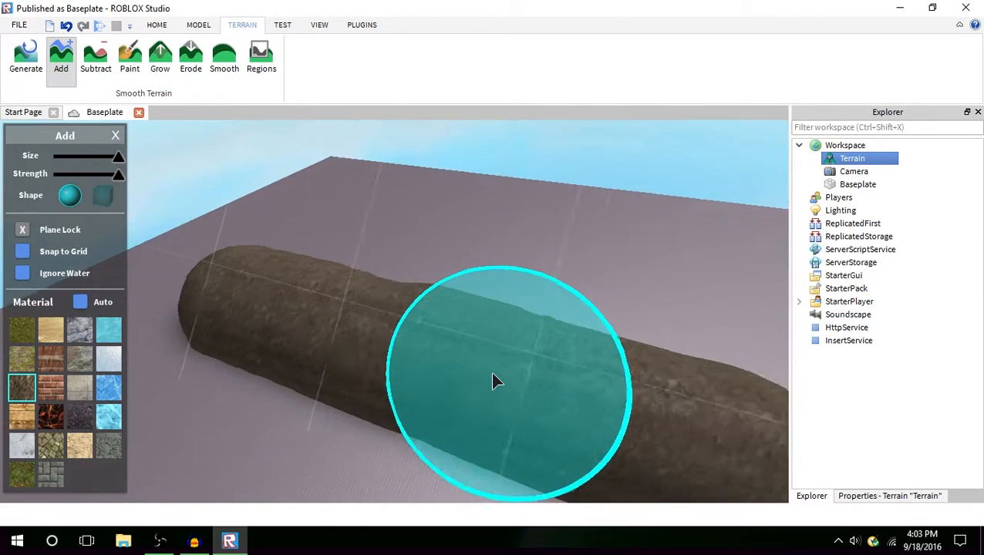
scroll(494, 381, "down", 2)
key("ctrl+z")
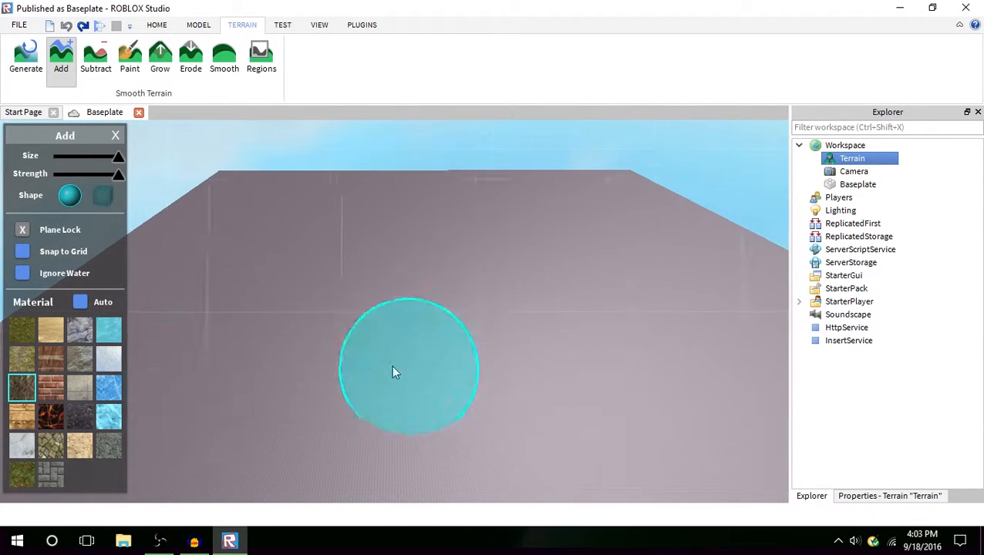
Try adding a stepped band of red brick terrain, inspect its blocky surface from several angles, and undo it
left_click(58, 398)
left_click_drag(154, 351, 585, 341)
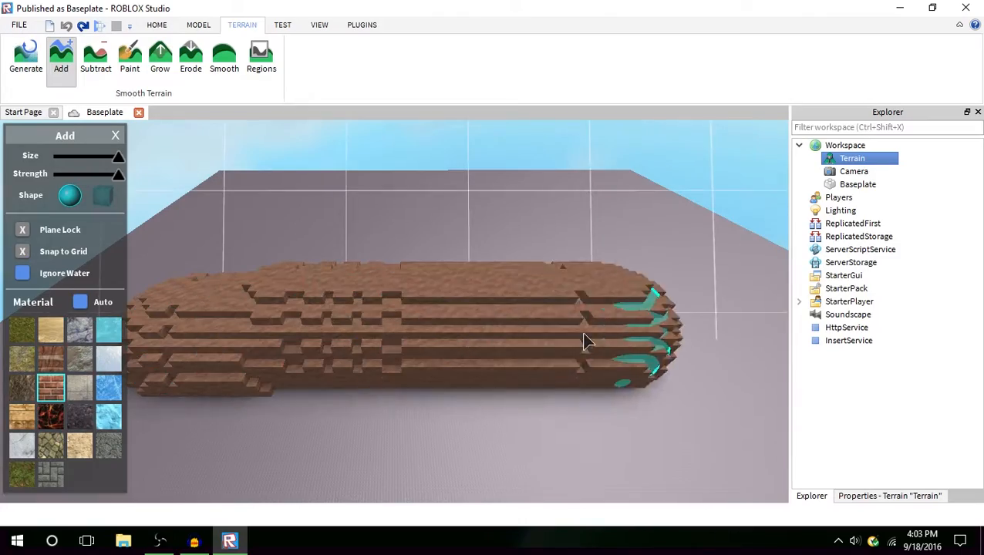
scroll(584, 340, "up", 5)
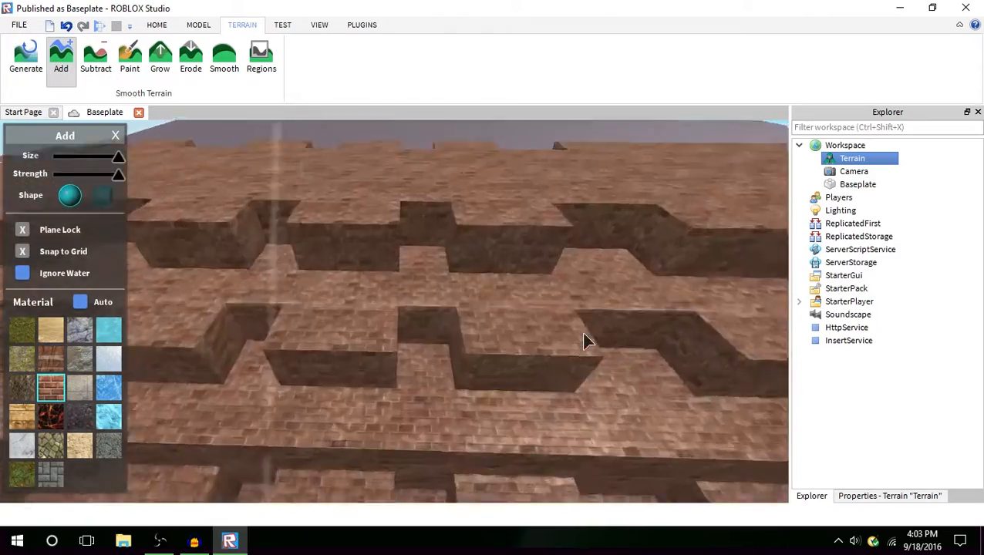
right_click_drag(585, 340, 585, 340)
scroll(585, 340, "down", 4)
scroll(585, 340, "down", 3)
scroll(525, 332, "down", 3)
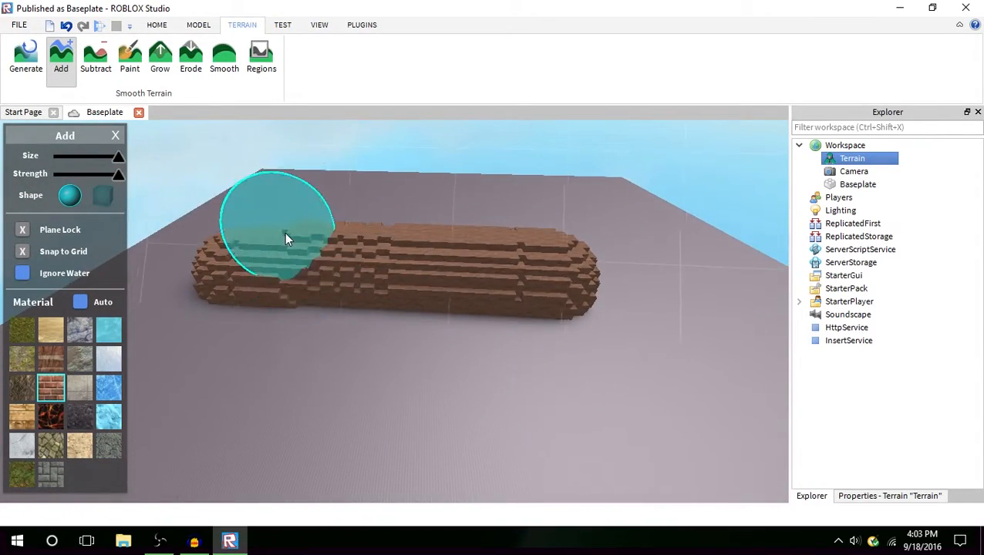
scroll(301, 212, "up", 2)
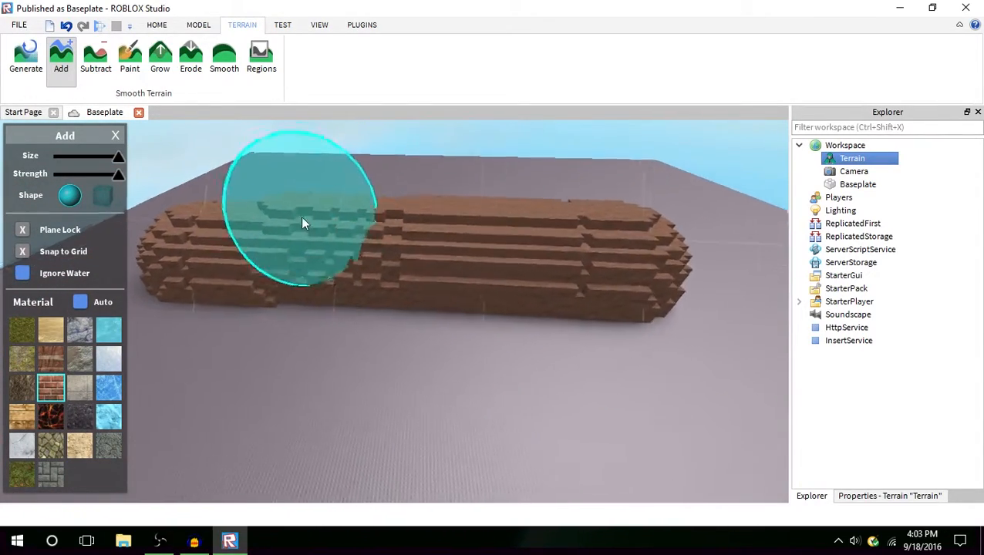
key("w")
key("a")
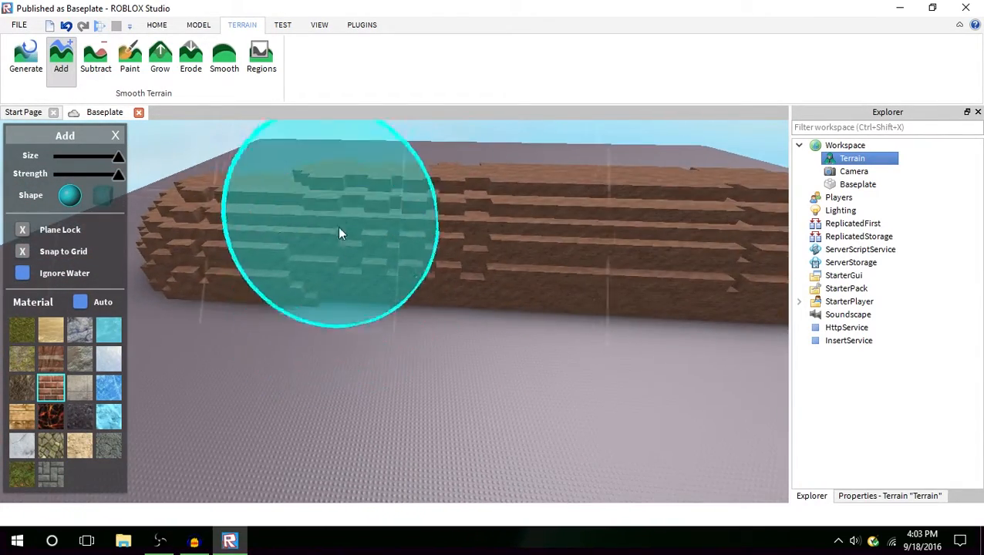
right_click_drag(546, 288, 546, 288)
scroll(547, 288, "down", 5)
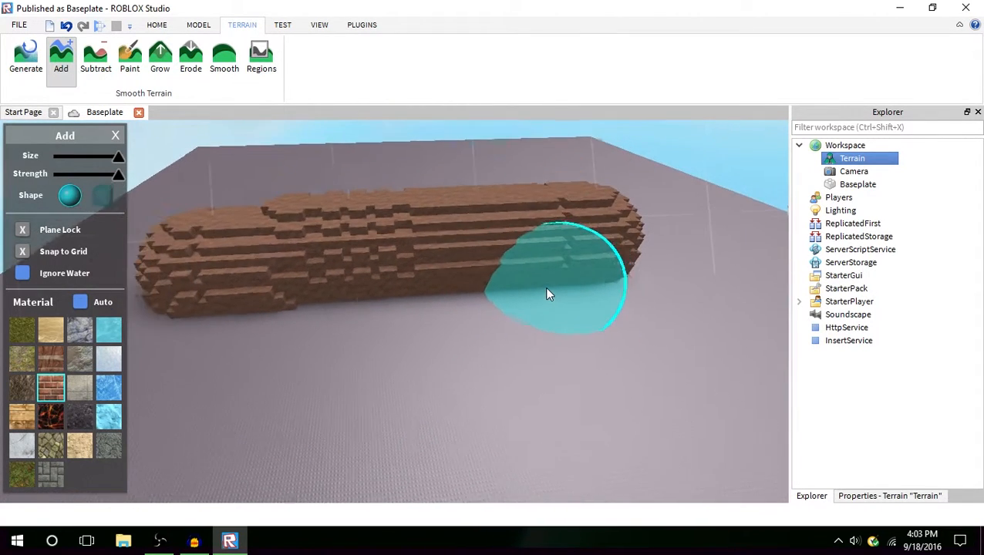
key("ctrl+z")
Try adding a band of light grey concrete-like terrain, inspect its faceted surface, and undo it
left_click(72, 389)
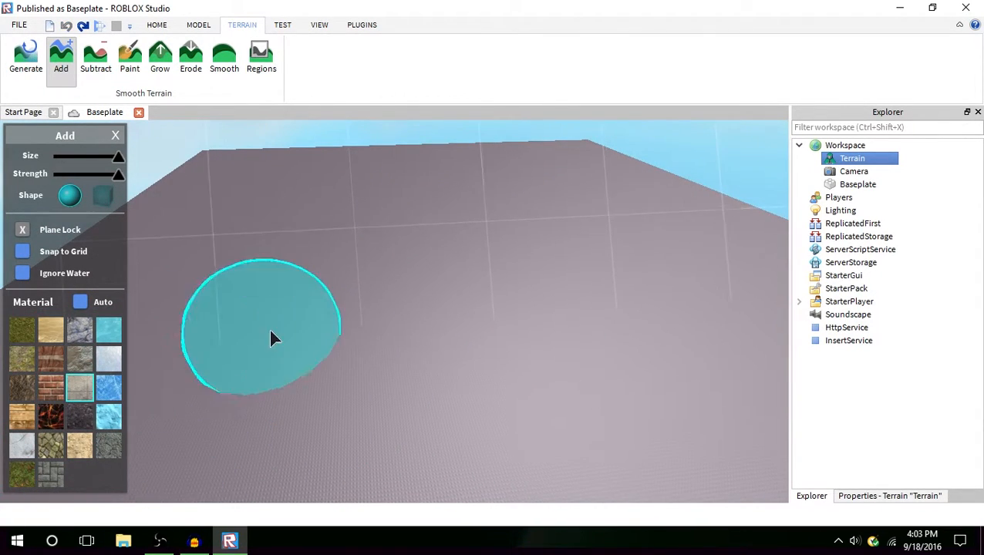
left_click_drag(268, 327, 626, 281)
right_click_drag(672, 248, 672, 248)
key("w")
scroll(672, 248, "down", 10)
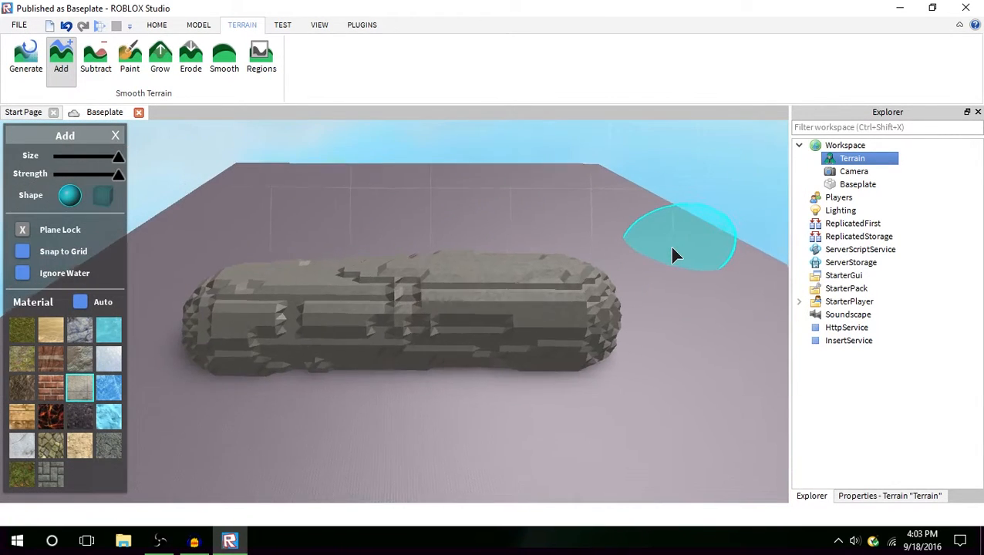
key("ctrl+z")
Try adding a rounded band of blue-and-white glacial terrain, inspect its texture up close, and undo it
left_click(108, 388)
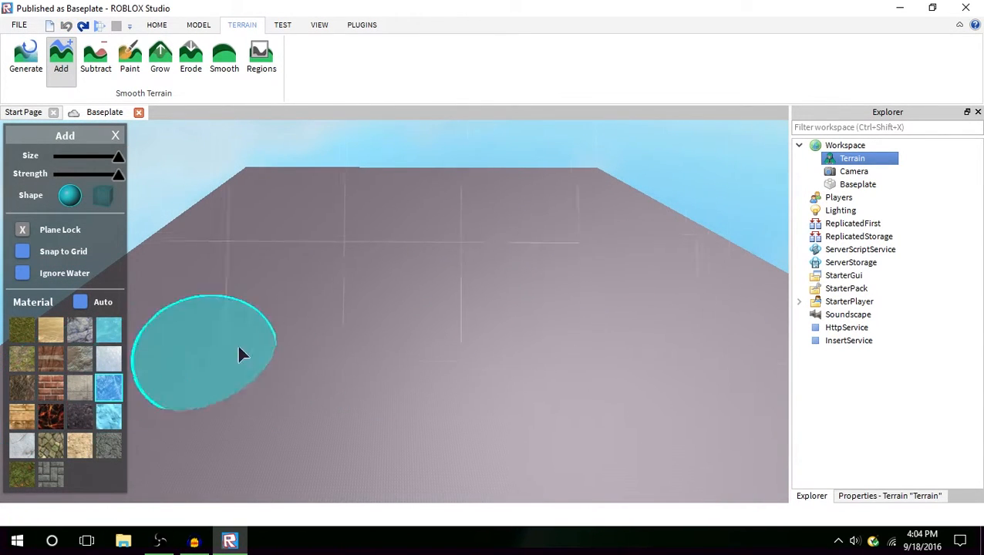
left_click_drag(240, 354, 620, 347)
scroll(617, 344, "up", 5)
scroll(617, 347, "down", 5)
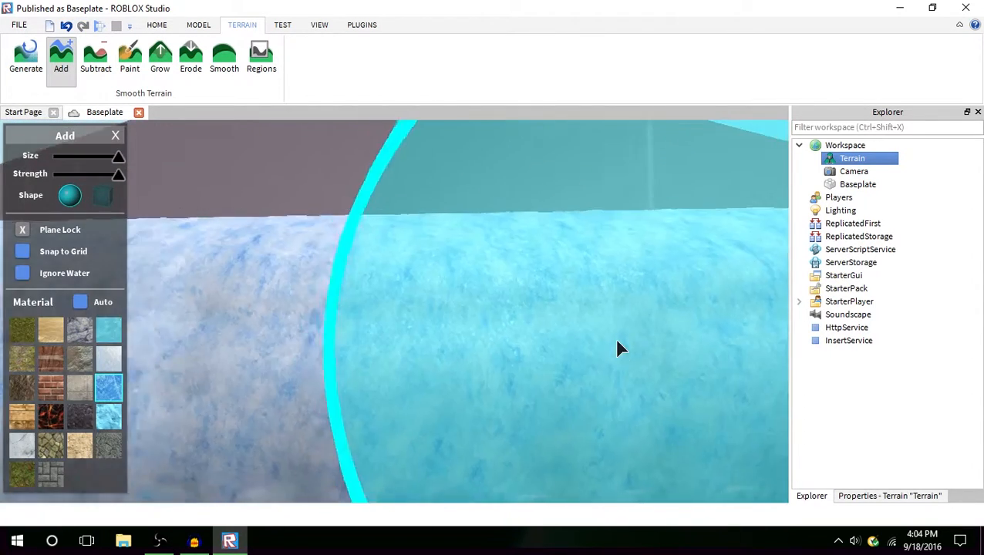
key("ctrl+z")
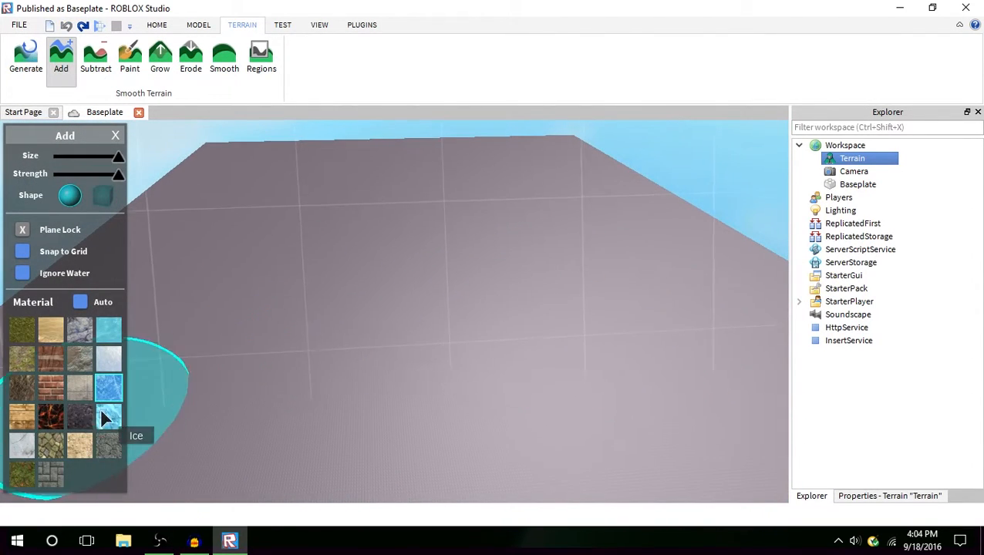
Try adding a band of Wood Planks terrain with Snap to Grid on, and undo it
left_click(23, 417)
left_click(22, 251)
left_click_drag(165, 391, 563, 329)
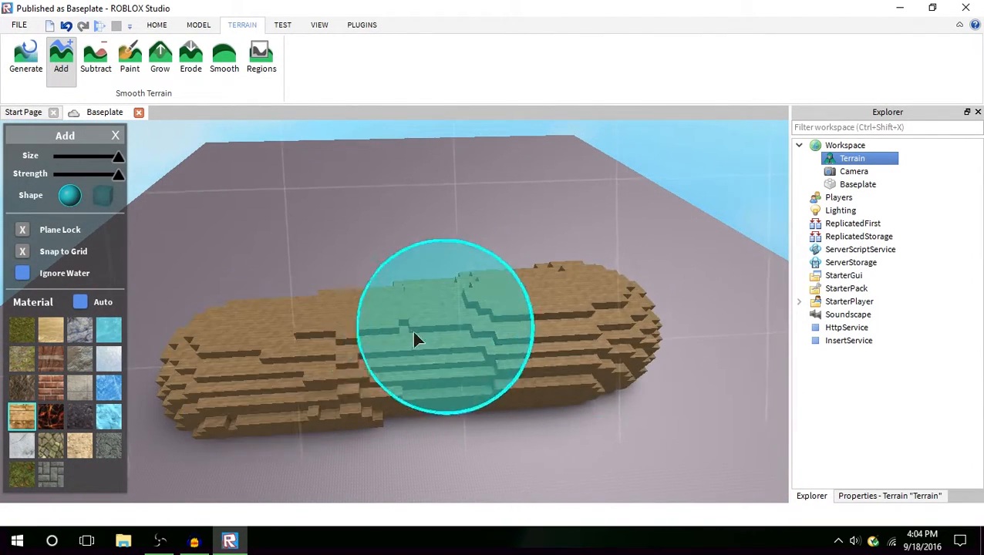
key("ctrl+z")
left_click(22, 252)
Try adding a band of cracked lava terrain across the baseplate, and undo it
left_click(52, 419)
left_click_drag(290, 335, 771, 333)
right_click_drag(541, 339, 540, 339)
key("ctrl+z")
Try adding a band of jagged black rock terrain, inspect its surface up close, and undo it
left_click(79, 417)
mouse_move(241, 359)
left_mouse_down()
mouse_move(665, 257)
mouse_move(638, 270)
left_mouse_up()
scroll(638, 270, "up", 5)
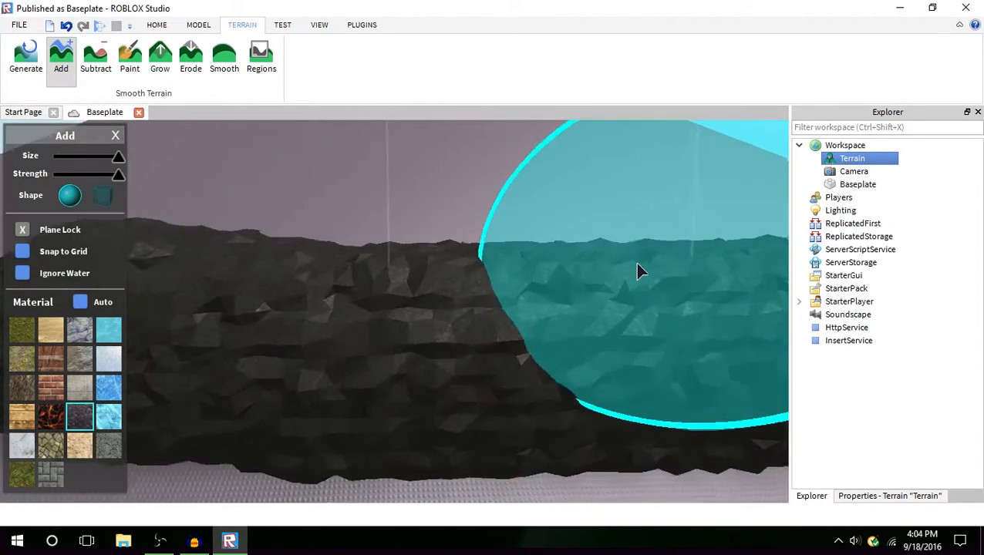
scroll(638, 270, "down", 6)
key("ctrl+z")
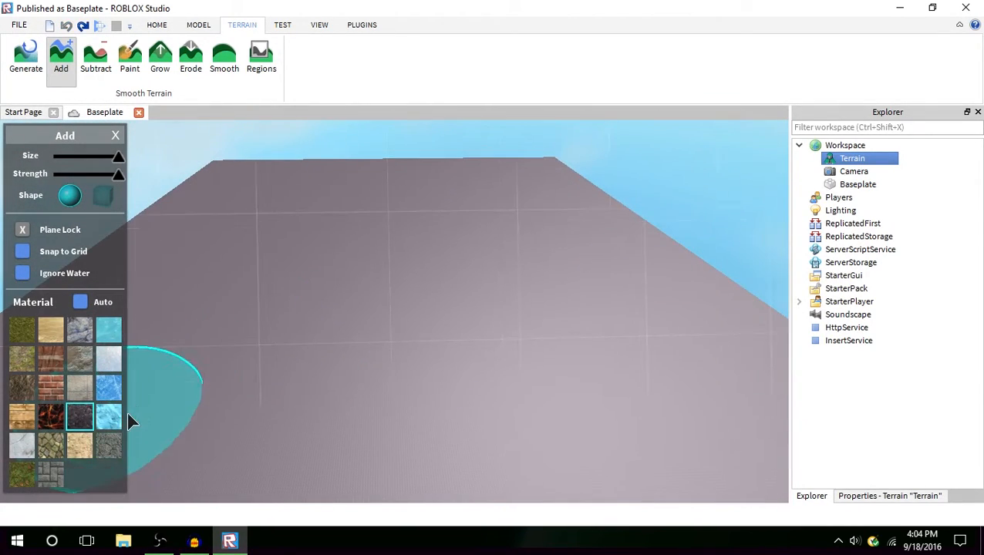
Try adding a rounded band of Ice terrain, inspect its surface from several distances, and undo it
left_click(106, 421)
left_click_drag(312, 353, 677, 309)
scroll(676, 309, "up", 5)
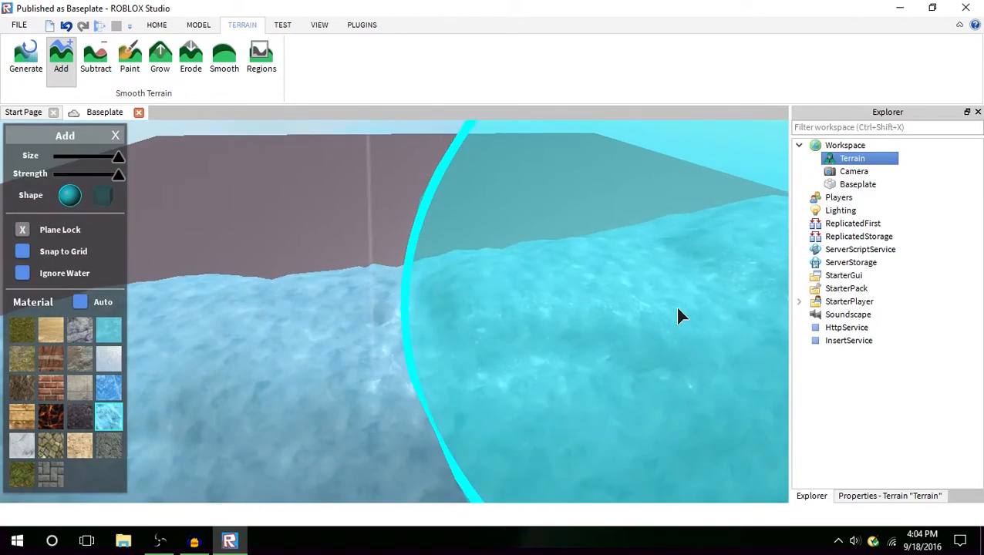
scroll(678, 308, "down", 2)
scroll(678, 309, "up", 4)
right_click_drag(678, 309, 677, 308)
scroll(677, 309, "down", 1)
scroll(678, 308, "down", 4)
scroll(677, 309, "down", 5)
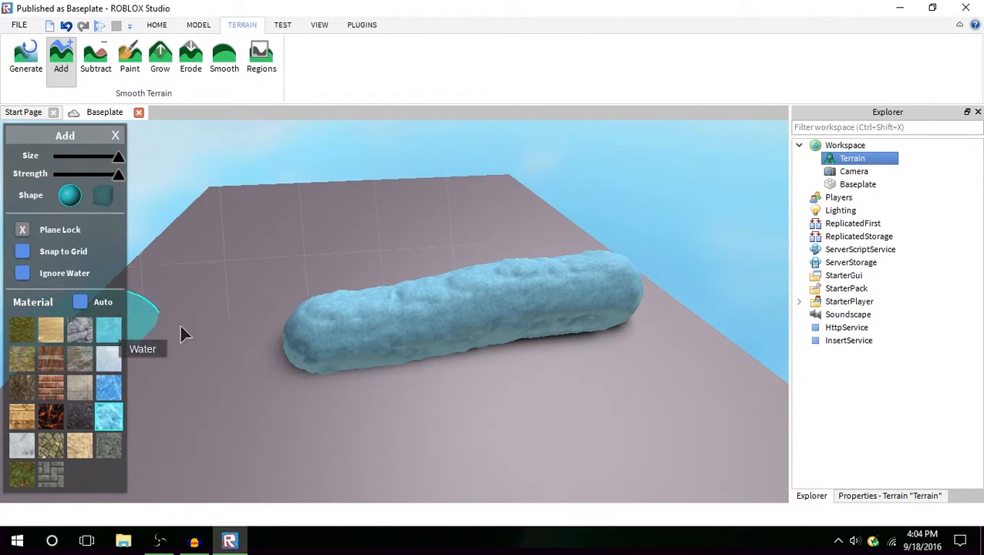
key("ctrl+z")
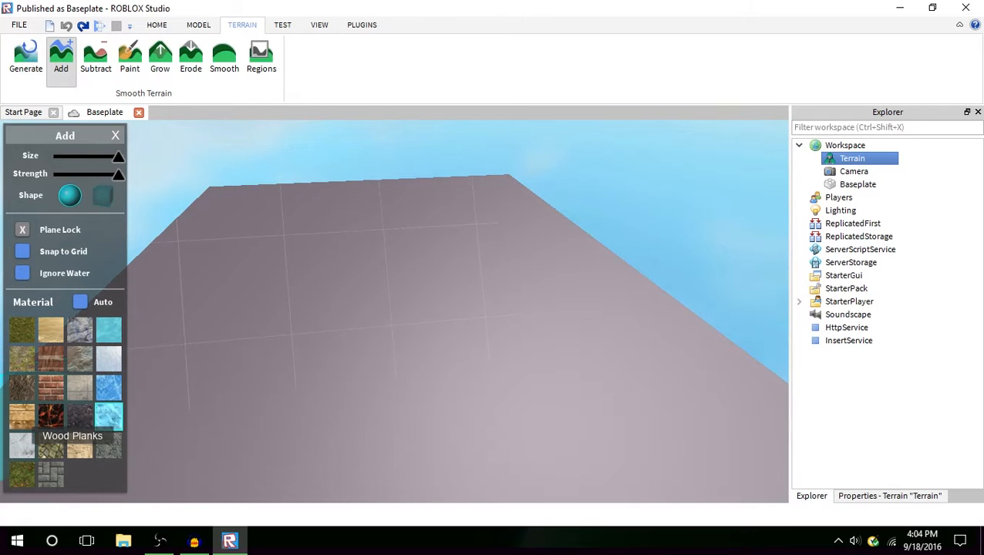
Try adding a band of smooth off-white, salt-like terrain, inspect its texture up close, and undo it
left_click_drag(255, 375, 543, 342)
right_click_drag(543, 342, 543, 342)
scroll(543, 341, "up", 5)
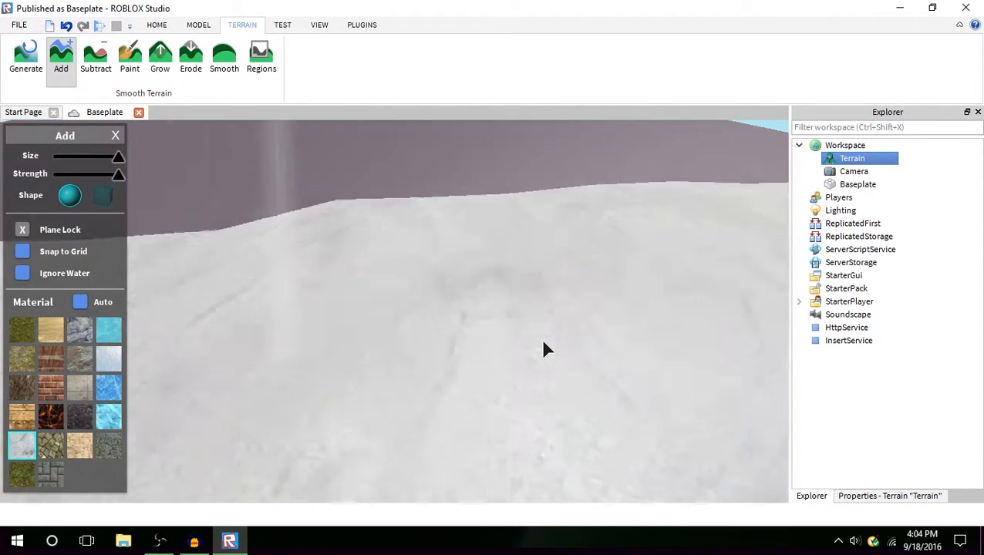
scroll(543, 341, "down", 5)
key("ctrl+z")
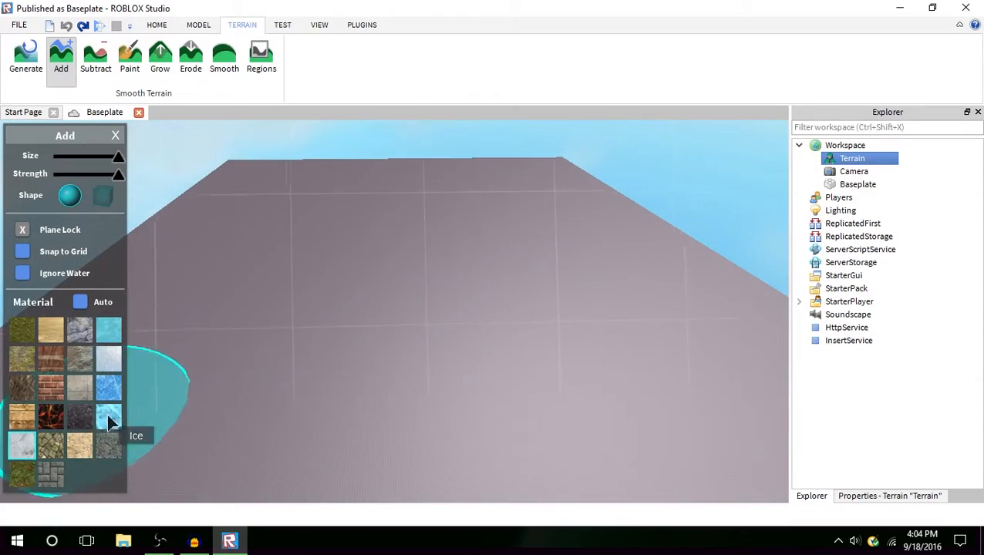
Try adding a rounded band of brown cobblestone terrain, inspect its texture up close, and undo it
left_click(51, 446)
left_click_drag(254, 371, 559, 336)
scroll(559, 336, "up", 6)
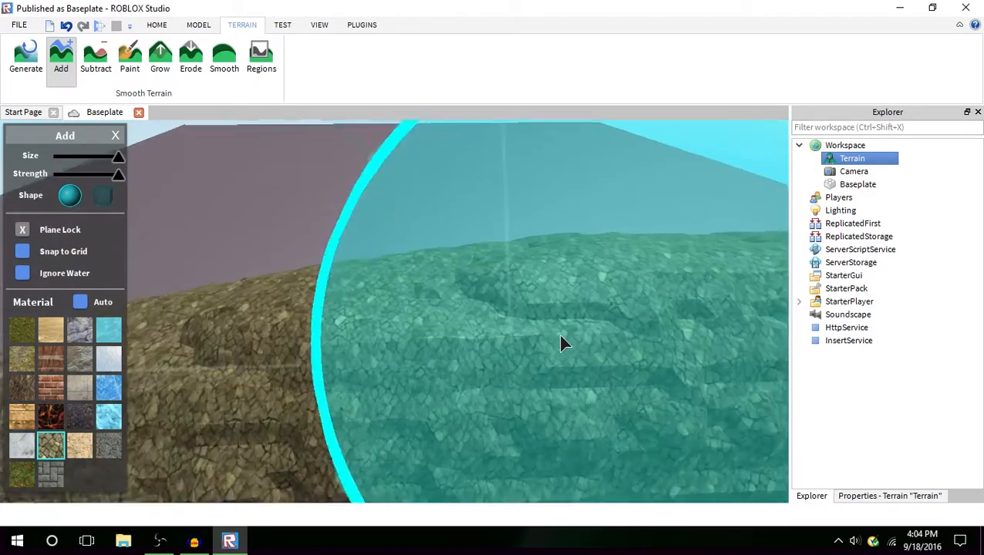
right_click_drag(561, 337, 561, 337)
scroll(560, 336, "down", 7)
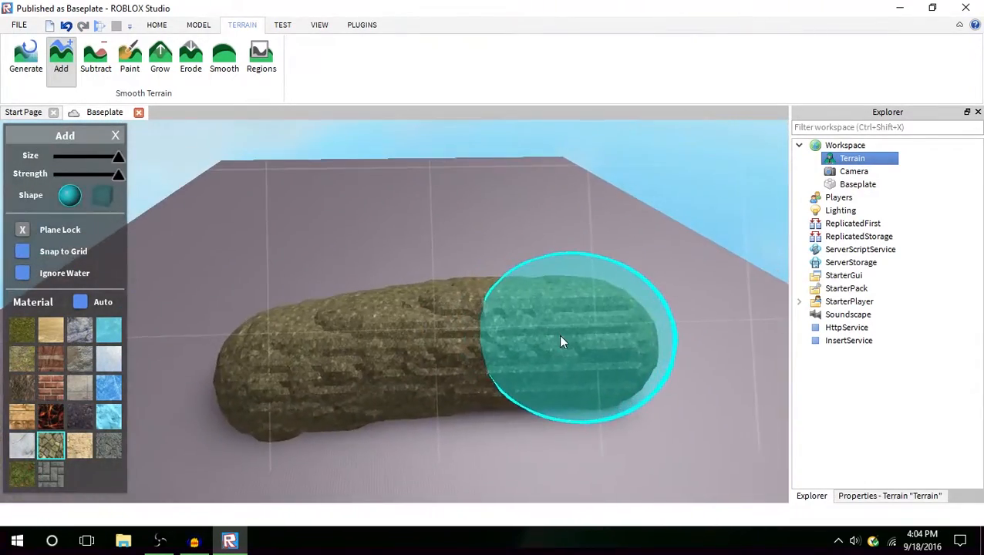
key("ctrl+z")
Add a rounded band of beige limestone-like terrain across the baseplate and inspect its texture up close
left_click(80, 445)
left_click_drag(221, 376, 555, 350)
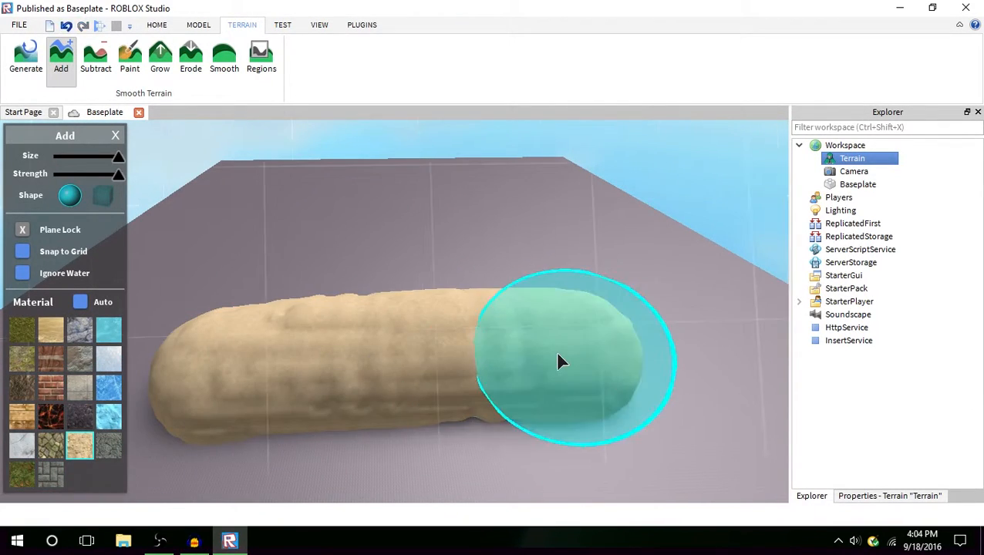
scroll(555, 350, "up", 5)
scroll(560, 358, "down", 5)
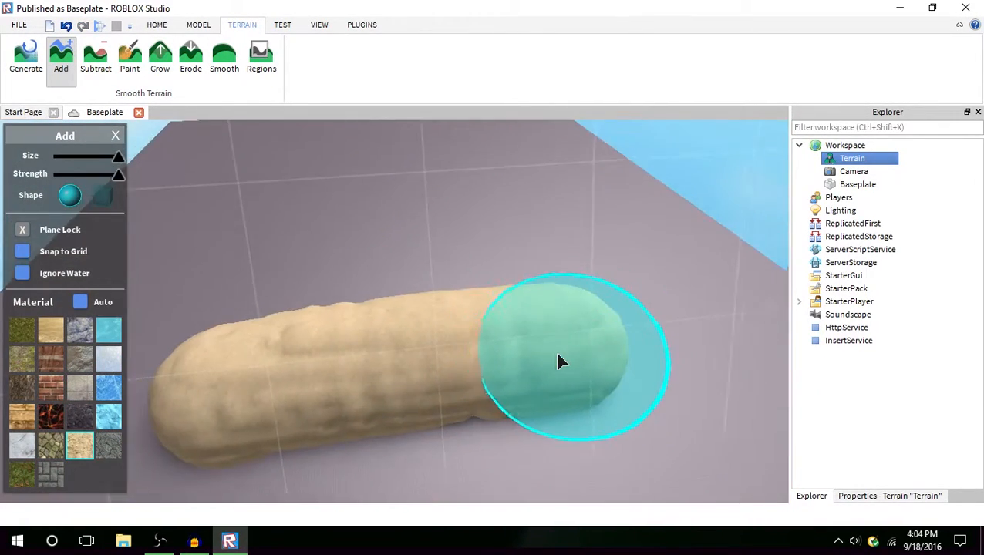
Inspect the beige limestone-like terrain band from close up and farther away, and undo it
scroll(558, 356, "up", 4)
right_click_drag(558, 357, 565, 359)
scroll(566, 358, "down", 2)
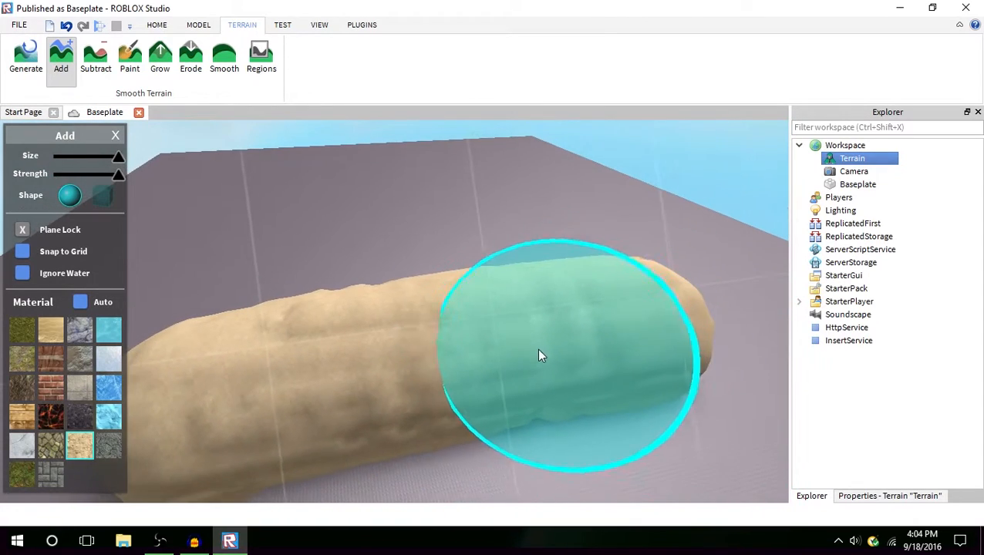
key("ctrl+z")
Try adding a rounded band of dark grey asphalt-like terrain, inspect its surface up close, and undo it
left_click(108, 446)
left_click_drag(300, 376, 622, 314)
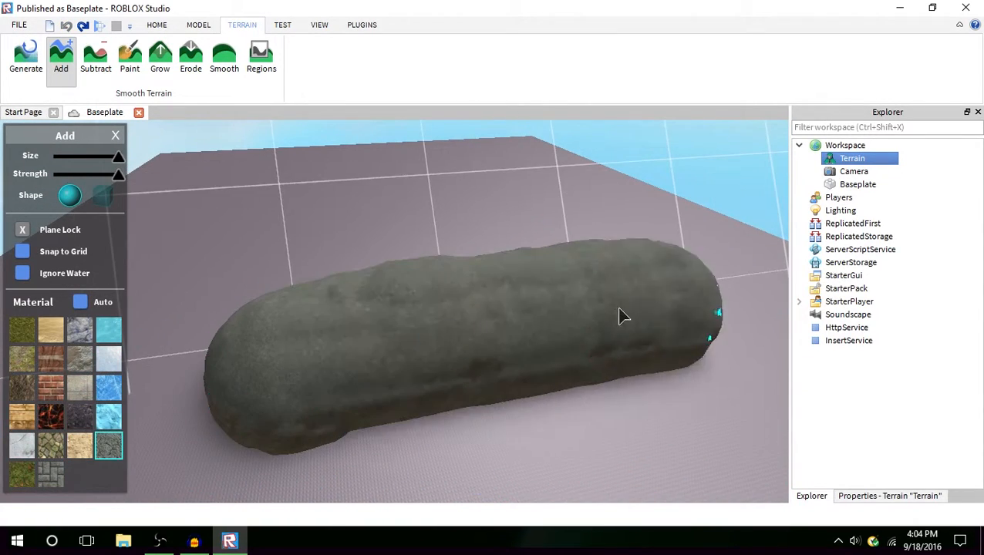
scroll(622, 314, "up", 5)
scroll(619, 314, "down", 5)
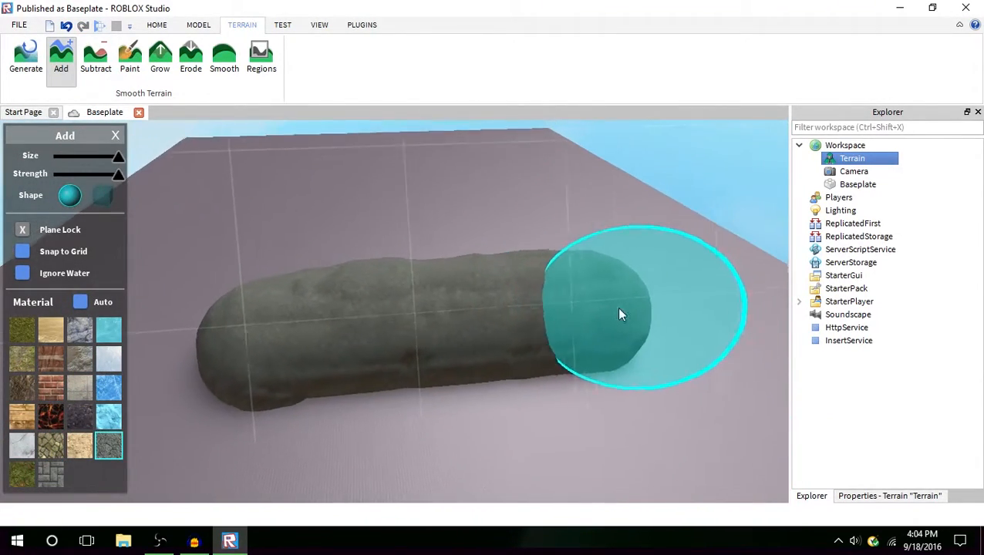
key("ctrl+z")
Try adding a rounded band of dark green leafy-grass-like terrain, inspect its texture up close, and undo it
left_click(22, 474)
left_click_drag(242, 376, 556, 321)
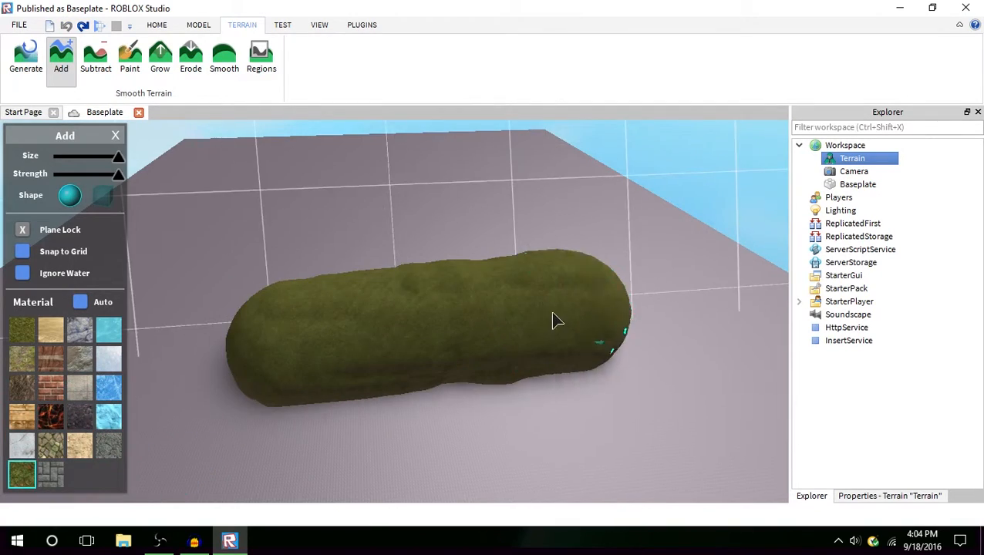
scroll(556, 321, "up", 5)
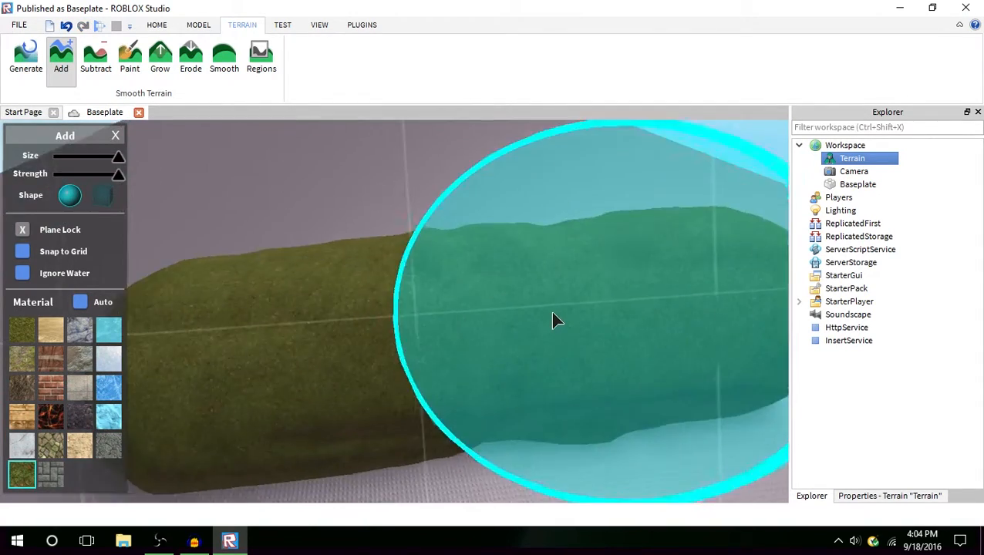
scroll(553, 320, "up", 3)
scroll(553, 319, "down", 8)
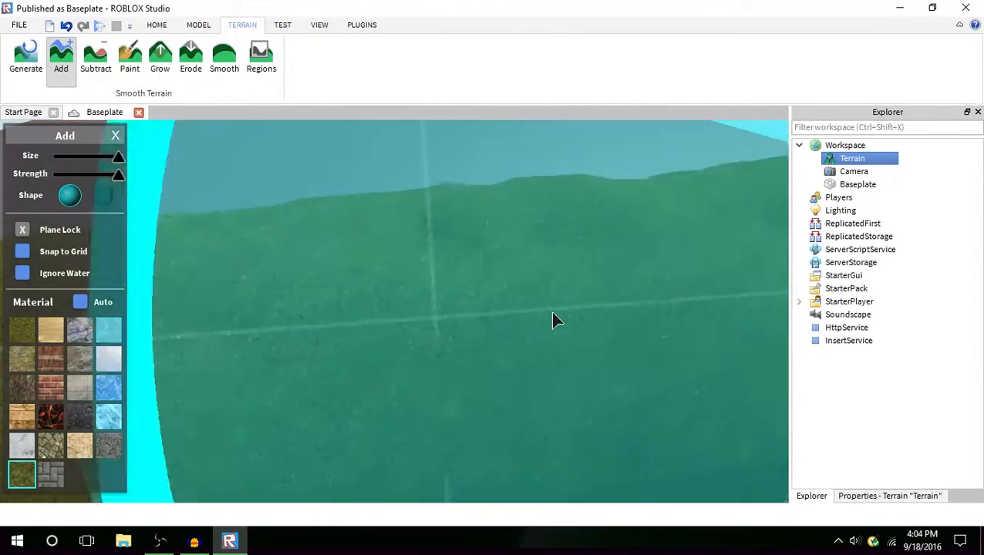
key("ctrl+z")
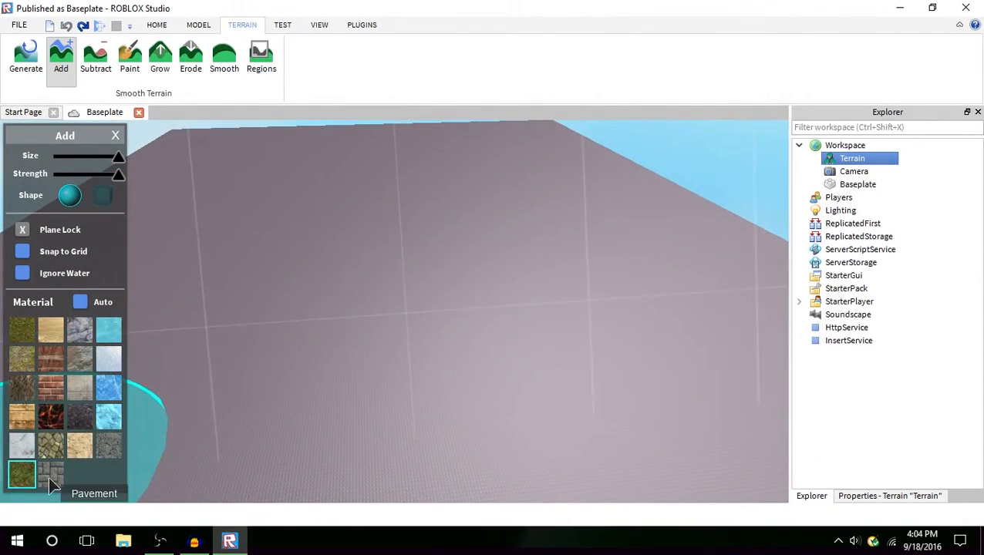
Try adding a long band of Pavement terrain, inspect its brick pattern up close, and undo it
left_click(51, 475)
mouse_move(301, 351)
left_mouse_down()
mouse_move(700, 291)
mouse_move(646, 301)
left_mouse_up()
scroll(645, 292, "up", 1)
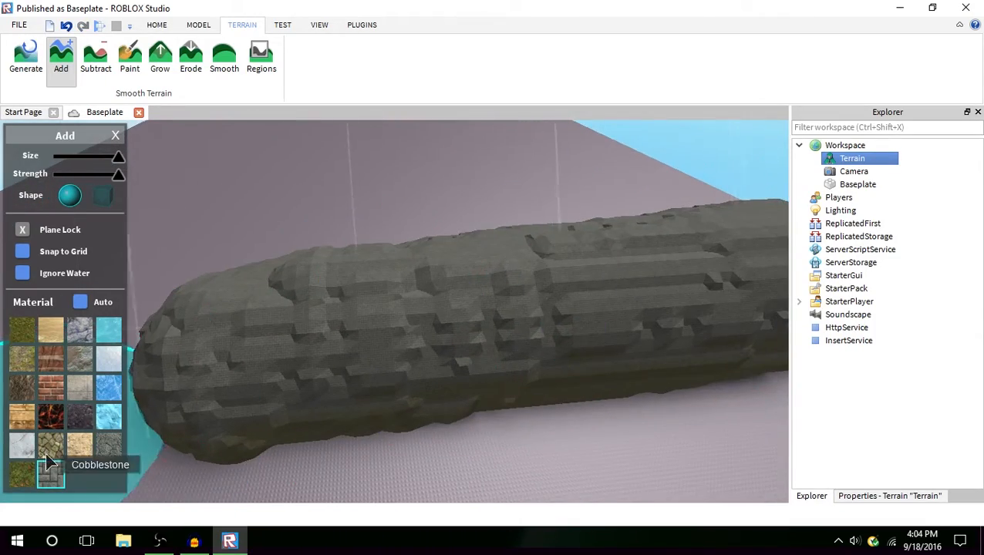
scroll(463, 291, "up", 7)
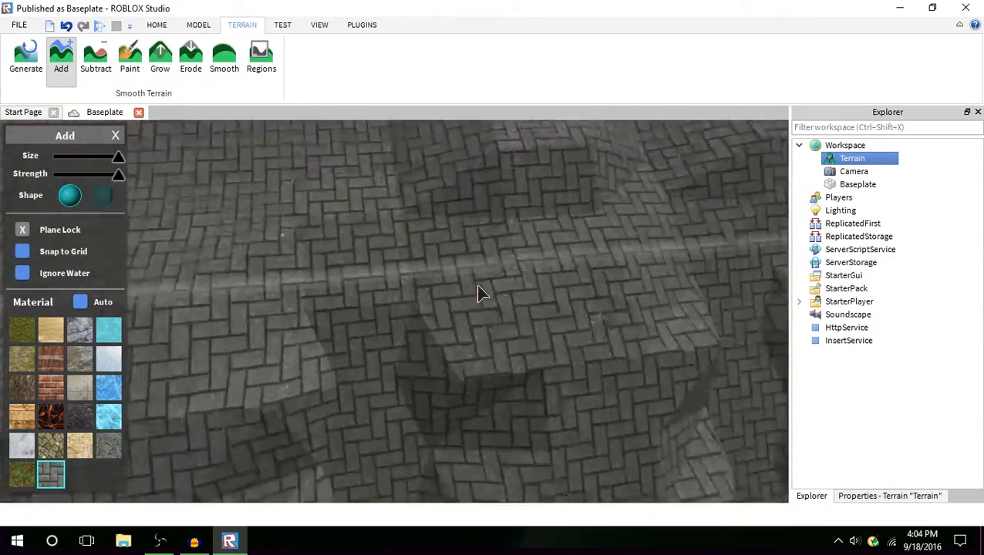
scroll(478, 287, "down", 5)
scroll(478, 293, "down", 6)
key("ctrl+z")
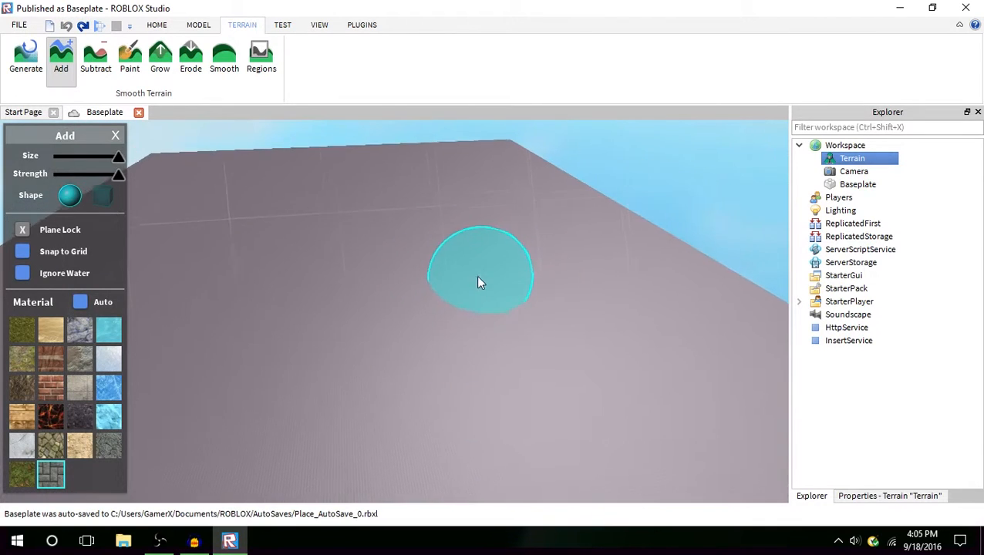
Preview the Subtract tool's options, return to the Add tool, and build a tall Pavement mound on the baseplate
left_click(115, 136)
left_click(96, 61)
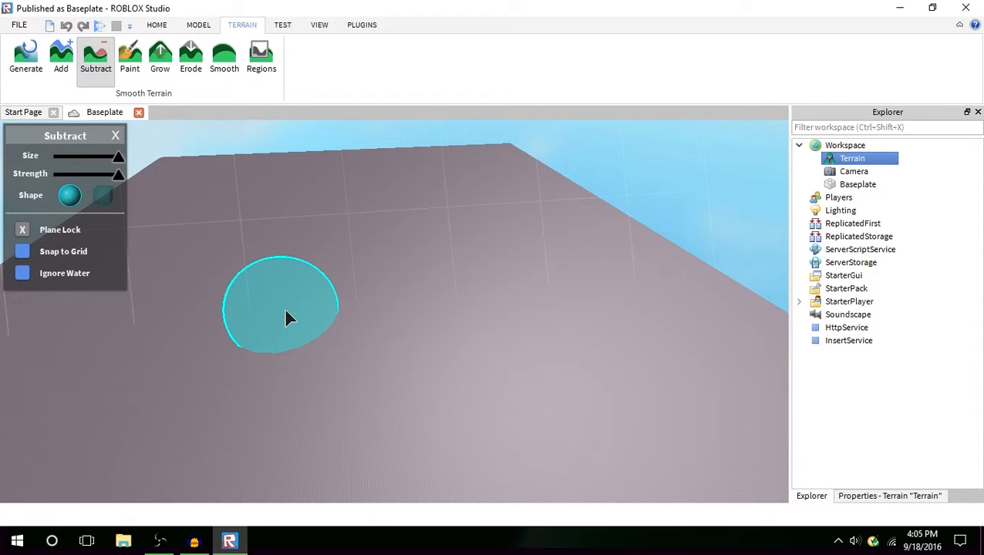
left_click(62, 57)
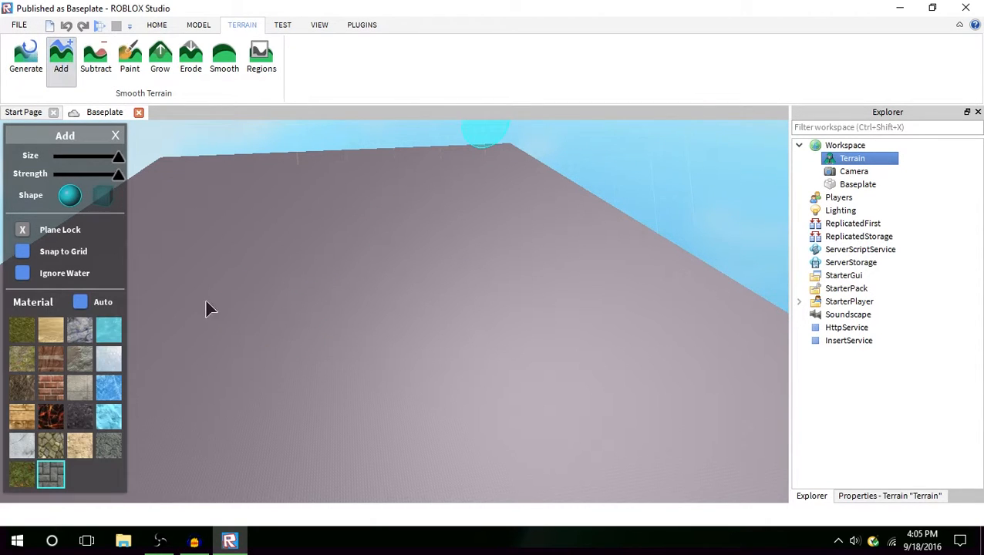
mouse_move(424, 308)
left_mouse_down()
mouse_move(544, 287)
mouse_move(449, 251)
mouse_move(497, 325)
mouse_move(470, 267)
left_mouse_up()
Carve away the whole Pavement mound with the Subtract tool, including the leftover floating pieces
left_click(96, 60)
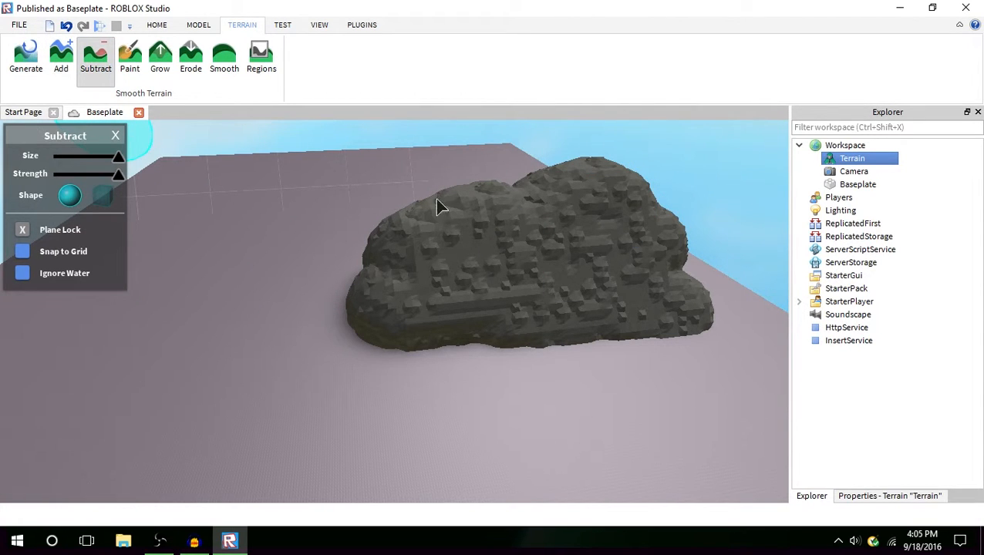
mouse_move(521, 246)
left_mouse_down()
mouse_move(464, 241)
mouse_move(646, 294)
mouse_move(776, 264)
mouse_move(391, 352)
mouse_move(619, 321)
mouse_move(255, 216)
mouse_move(710, 178)
left_mouse_up()
right_click_drag(600, 189, 599, 193)
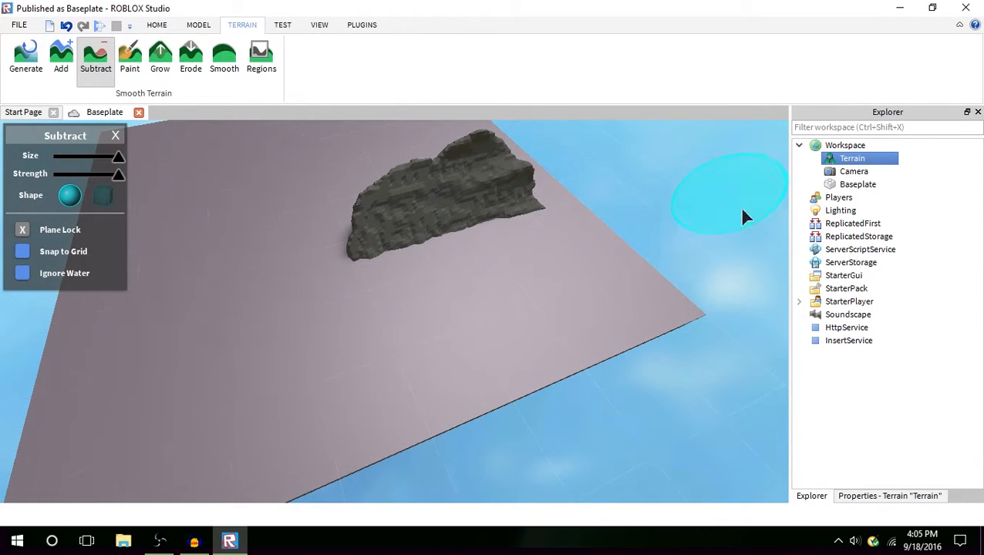
mouse_move(364, 323)
left_mouse_down()
mouse_move(229, 316)
mouse_move(455, 195)
mouse_move(413, 192)
left_mouse_up()
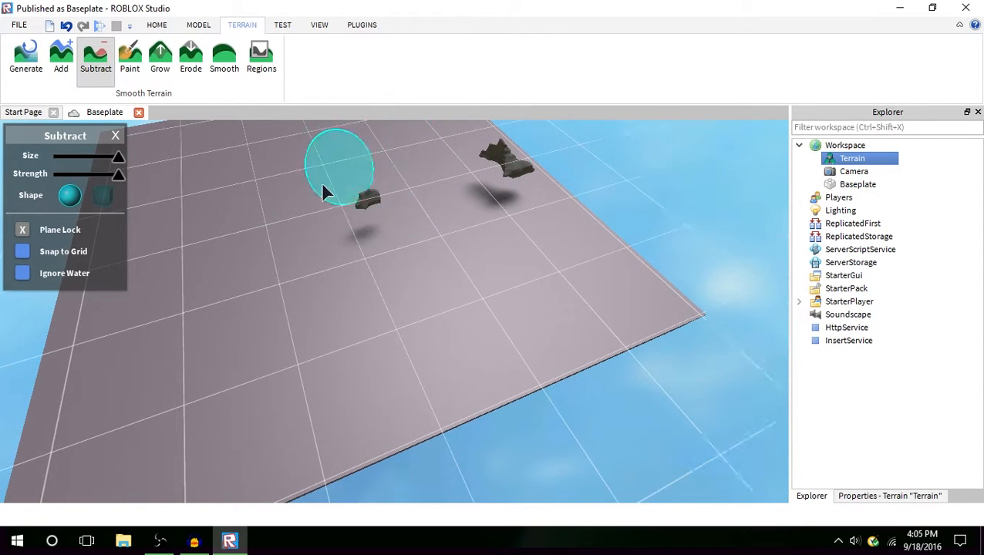
left_click_drag(482, 182, 507, 155)
scroll(497, 169, "up", 2)
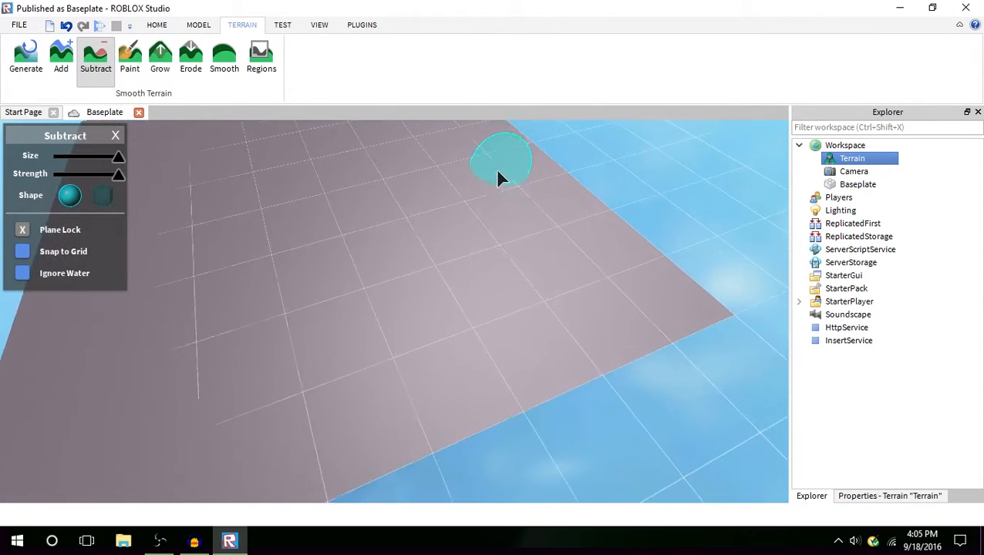
Add a wide, rounded pool of Water terrain near the front edge of the baseplate
right_click_drag(496, 169, 490, 176)
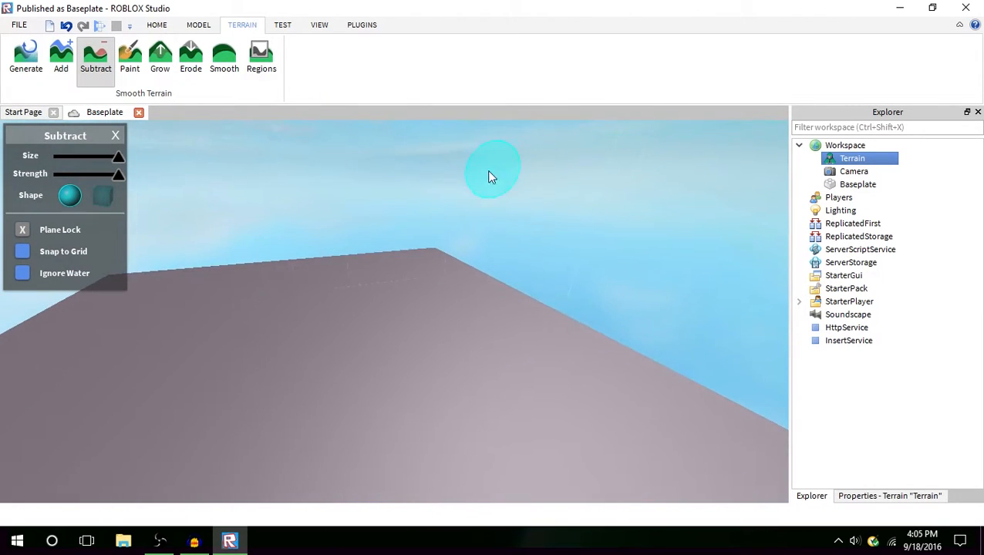
left_click(130, 57)
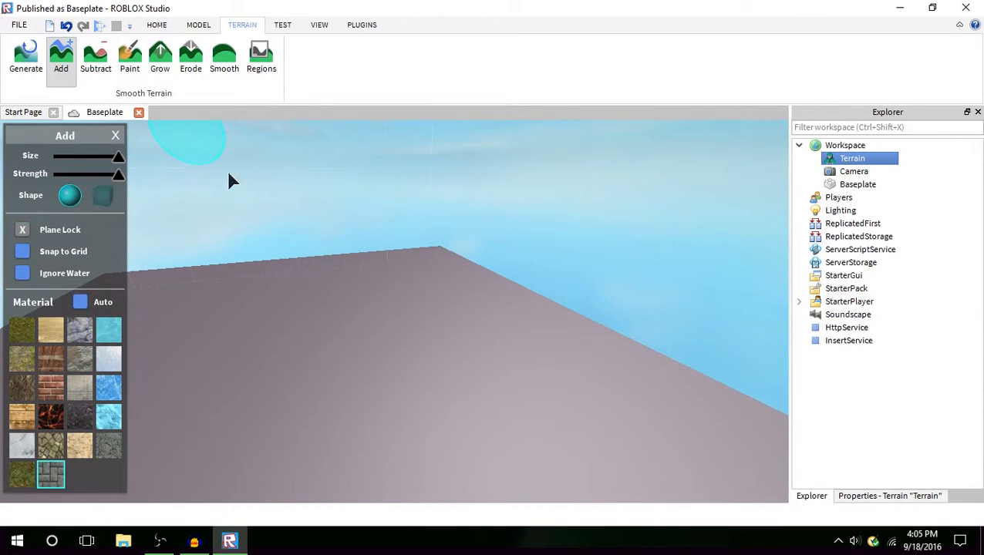
right_click_drag(256, 202, 319, 205)
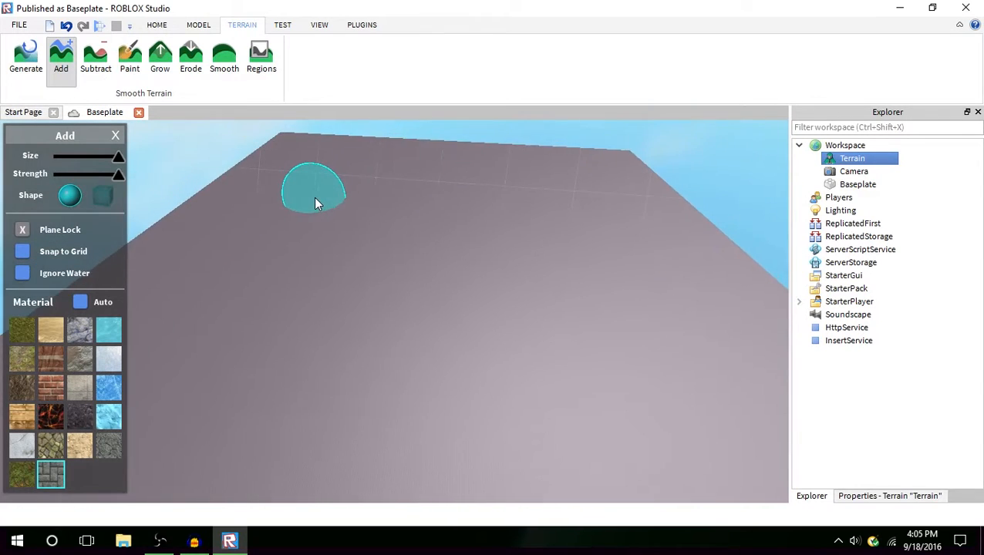
left_click(109, 332)
scroll(323, 374, "down", 3)
mouse_move(323, 369)
left_mouse_down()
mouse_move(323, 246)
mouse_move(403, 264)
left_mouse_up()
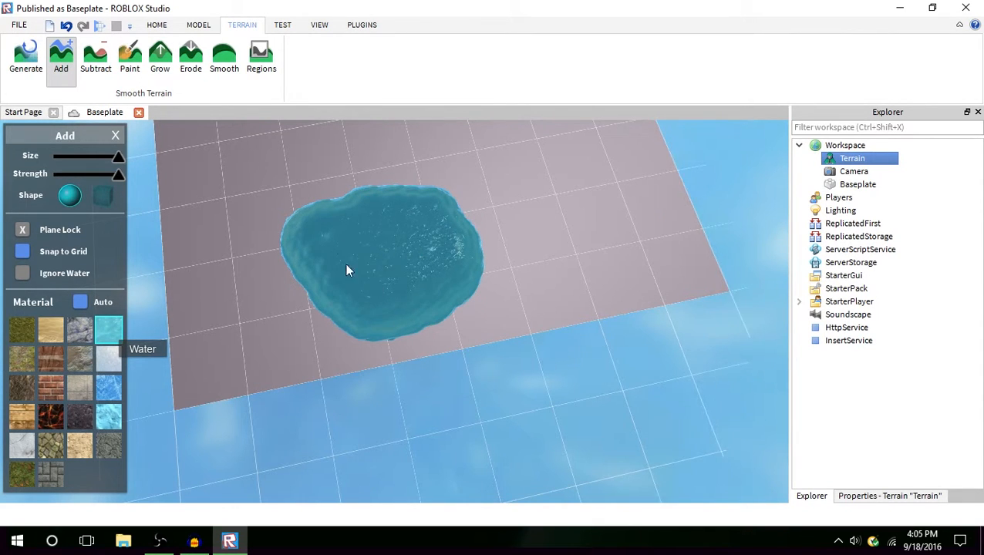
Add a thick curved ridge of Rock terrain around the back and sides of the water pool
right_click_drag(382, 232, 383, 232)
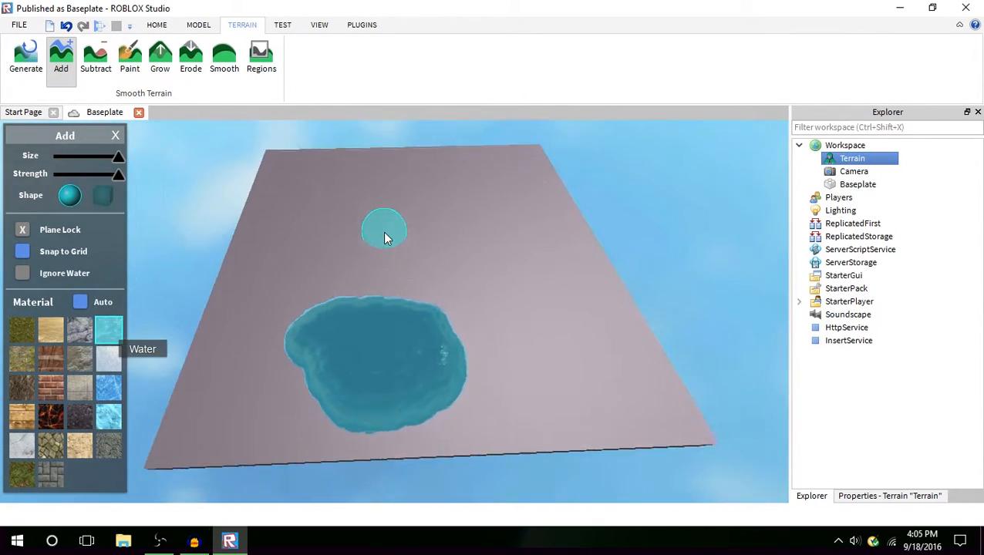
scroll(383, 231, "up", 3)
left_click(51, 336)
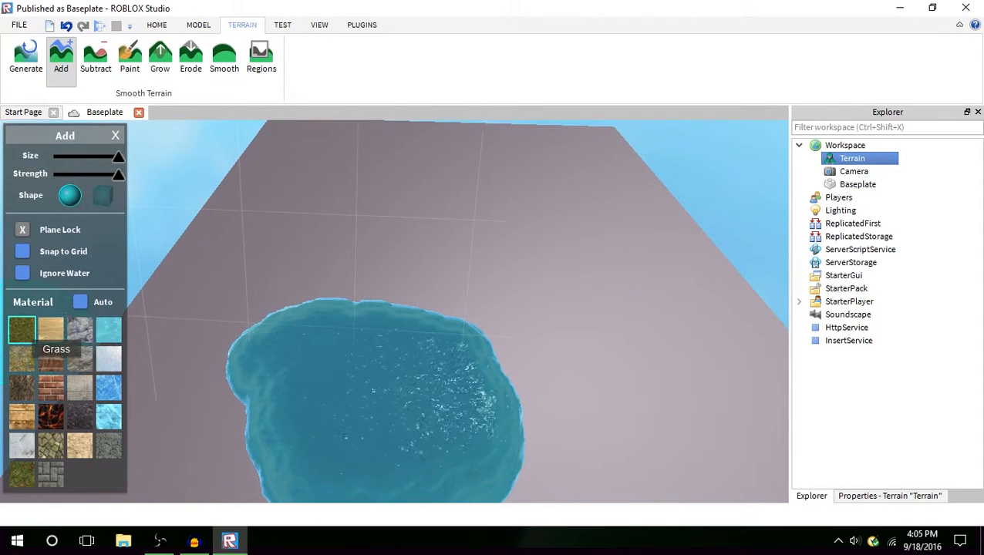
scroll(230, 258, "down", 3)
mouse_move(229, 258)
left_mouse_down()
mouse_move(252, 253)
mouse_move(301, 199)
left_mouse_up()
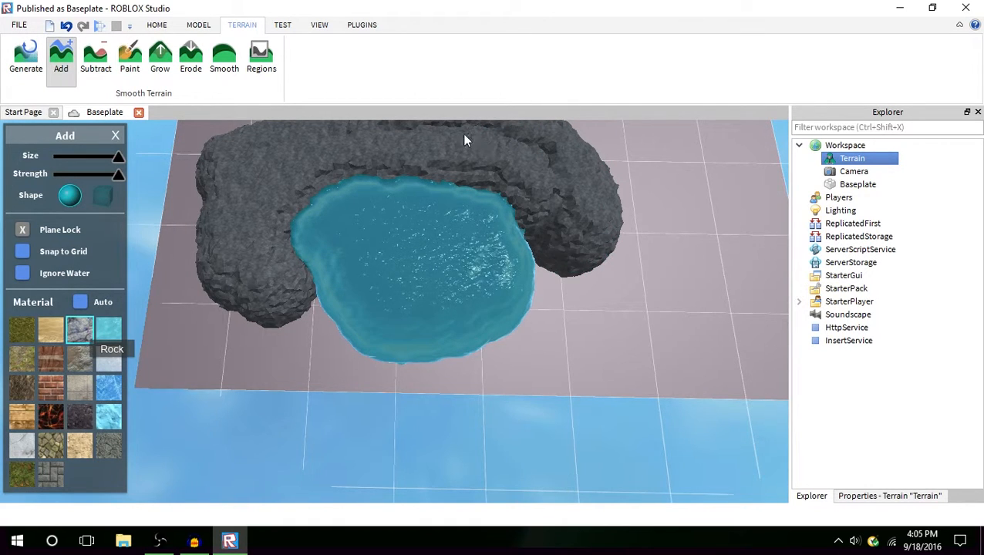
right_click_drag(401, 129, 395, 122)
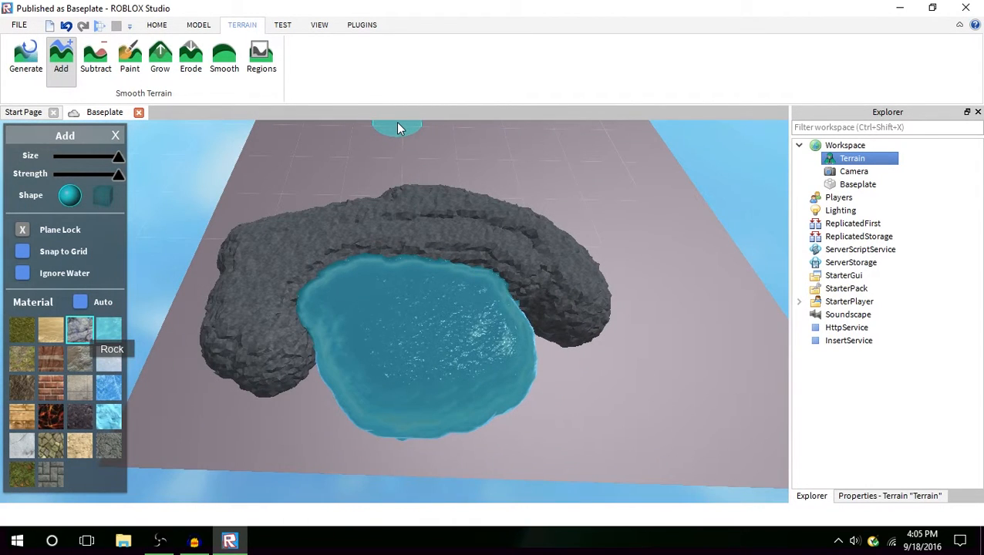
Paint the entire curved rock ridge with the sand material, keeping Ignore Water on
left_click(100, 56)
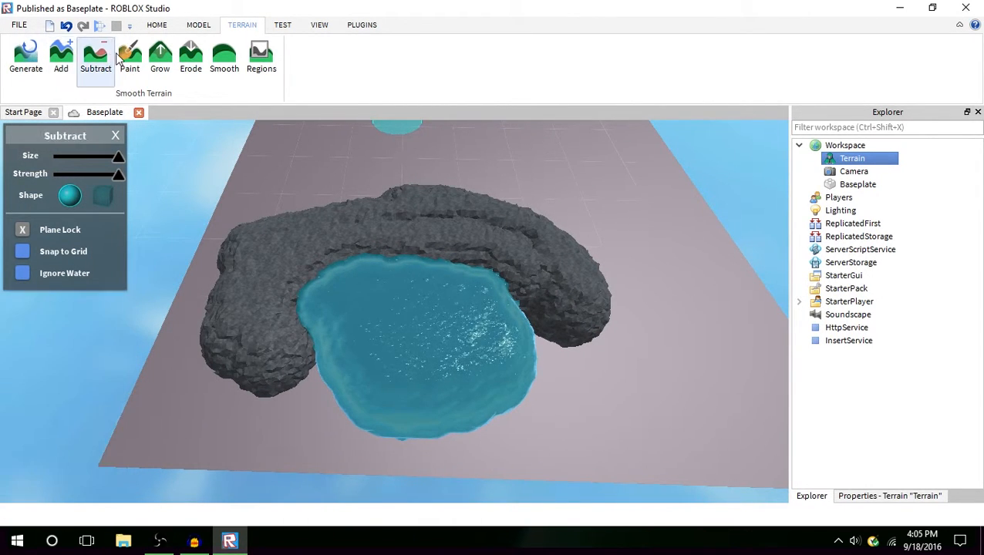
left_click(127, 60)
left_click(128, 68)
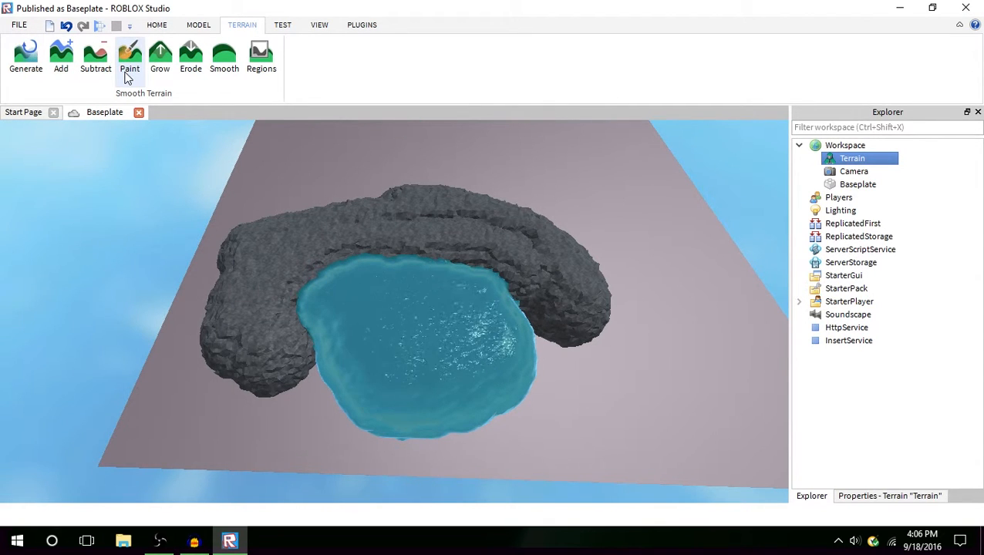
left_click(128, 76)
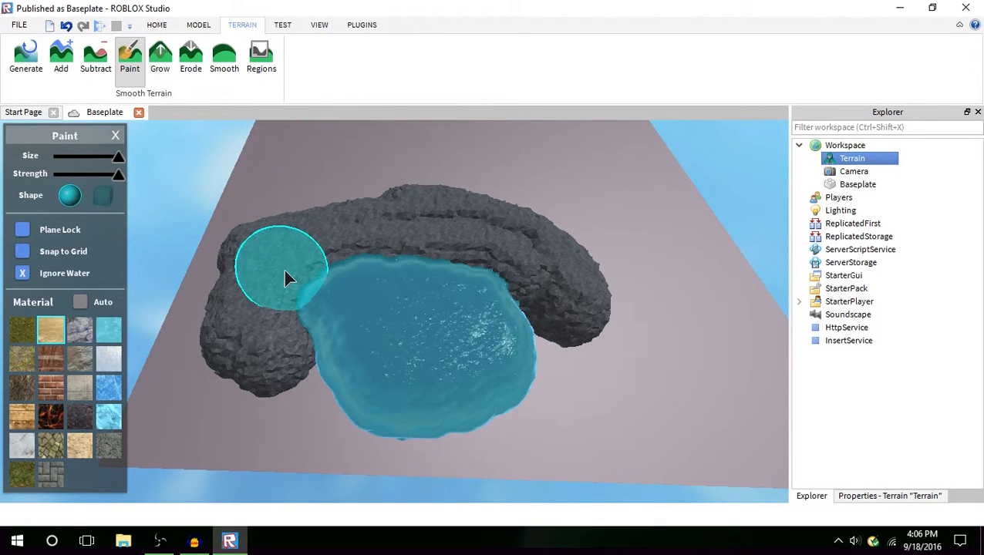
right_click_drag(284, 269, 290, 270)
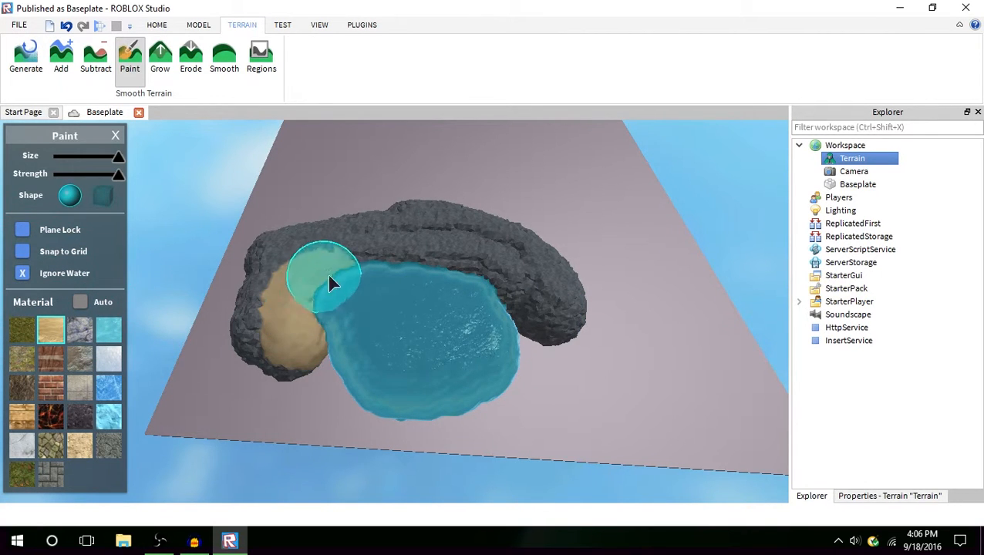
left_click_drag(330, 283, 453, 250)
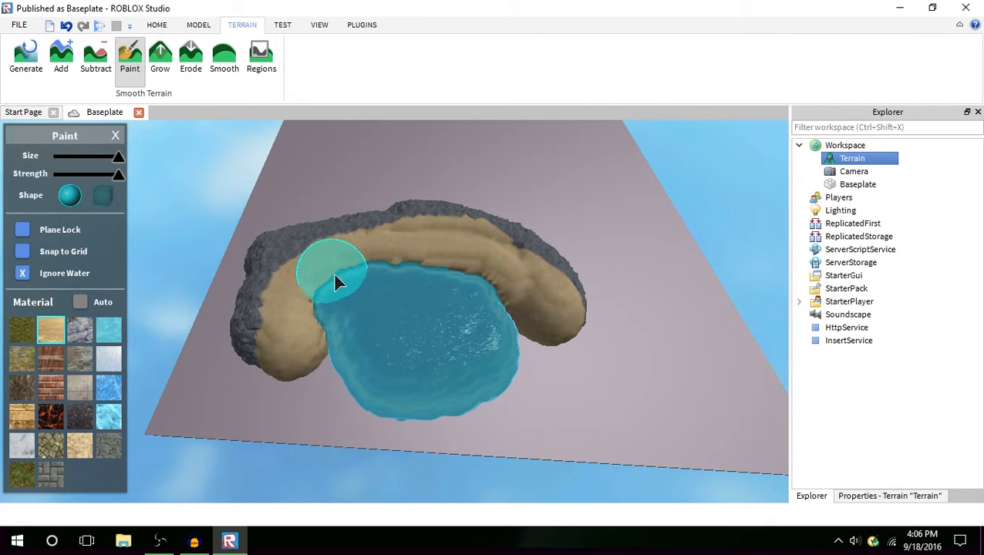
mouse_move(336, 283)
left_mouse_down()
mouse_move(204, 334)
mouse_move(254, 338)
mouse_move(324, 220)
mouse_move(411, 233)
mouse_move(522, 216)
left_mouse_up()
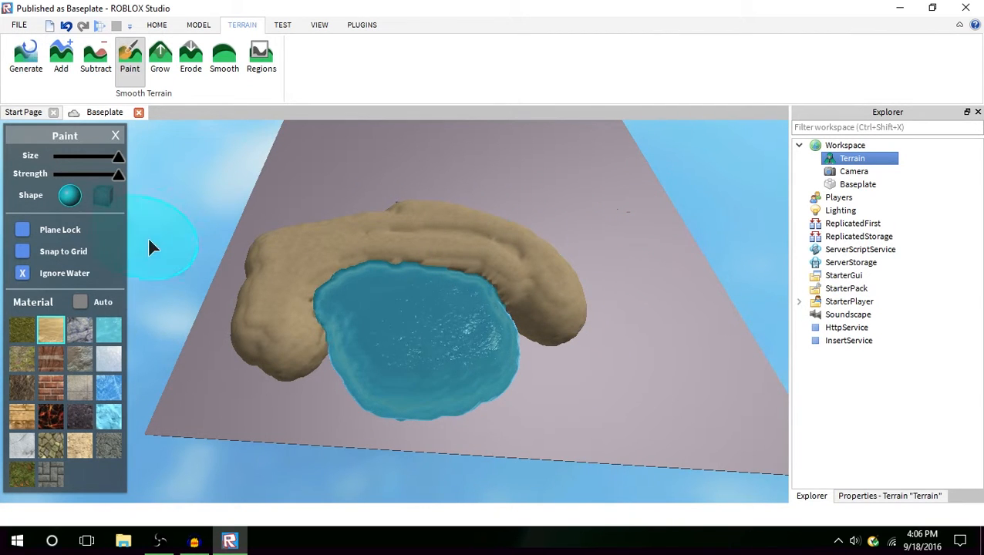
Turn off Ignore Water and paint the whole water pool with the sand material
right_click_drag(451, 318, 452, 318)
scroll(451, 317, "up", 6)
scroll(452, 318, "down", 5)
scroll(451, 318, "down", 5)
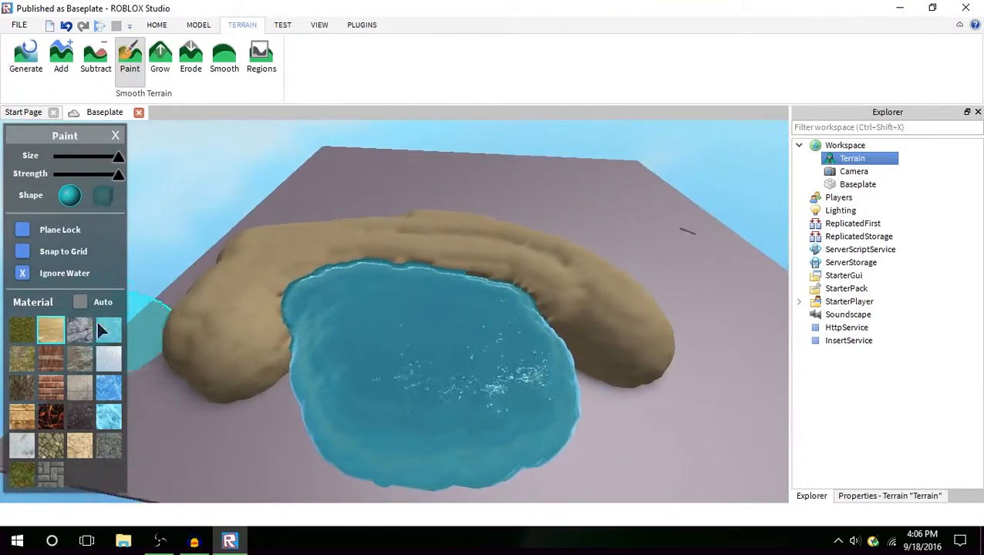
scroll(338, 290, "up", 2)
scroll(324, 310, "up", 1)
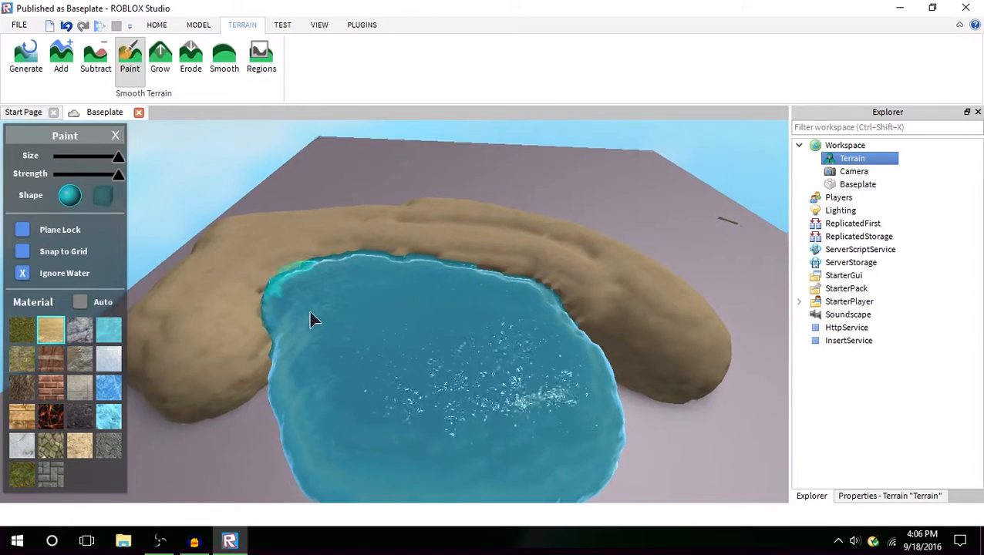
left_click(22, 273)
mouse_move(220, 278)
left_mouse_down()
mouse_move(441, 259)
mouse_move(571, 297)
left_mouse_up()
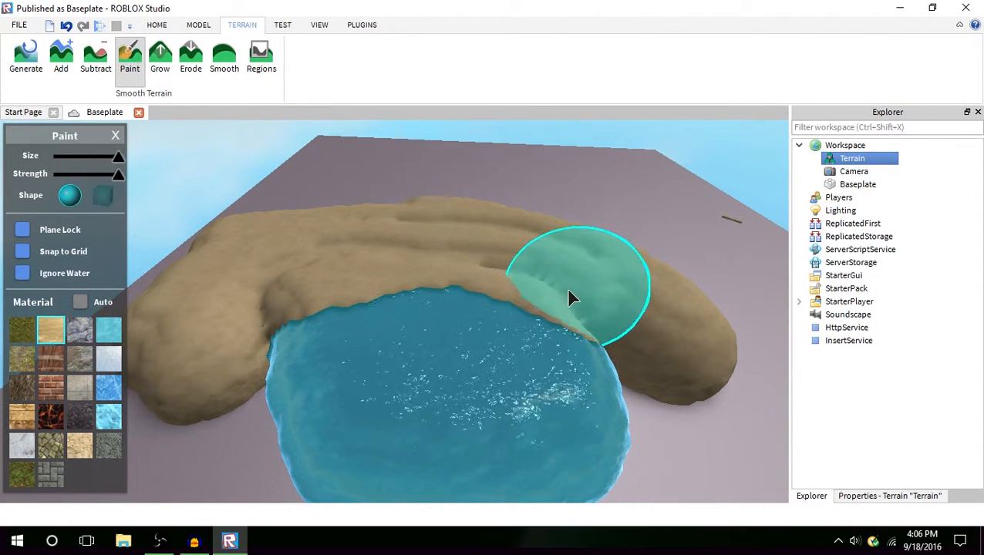
right_click_drag(247, 264, 247, 264)
mouse_move(440, 362)
left_mouse_down()
mouse_move(402, 319)
mouse_move(277, 383)
mouse_move(257, 461)
left_mouse_up()
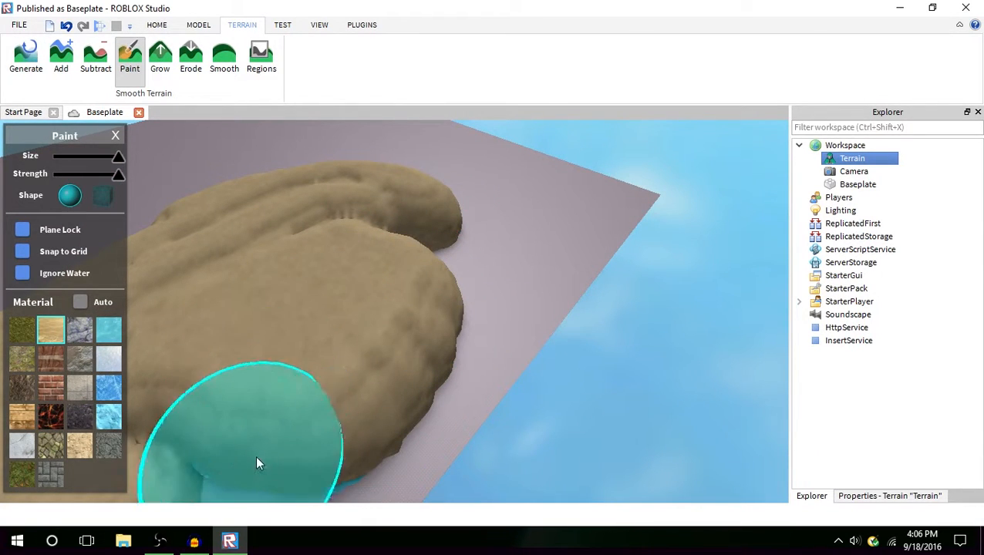
right_click_drag(334, 367, 333, 367)
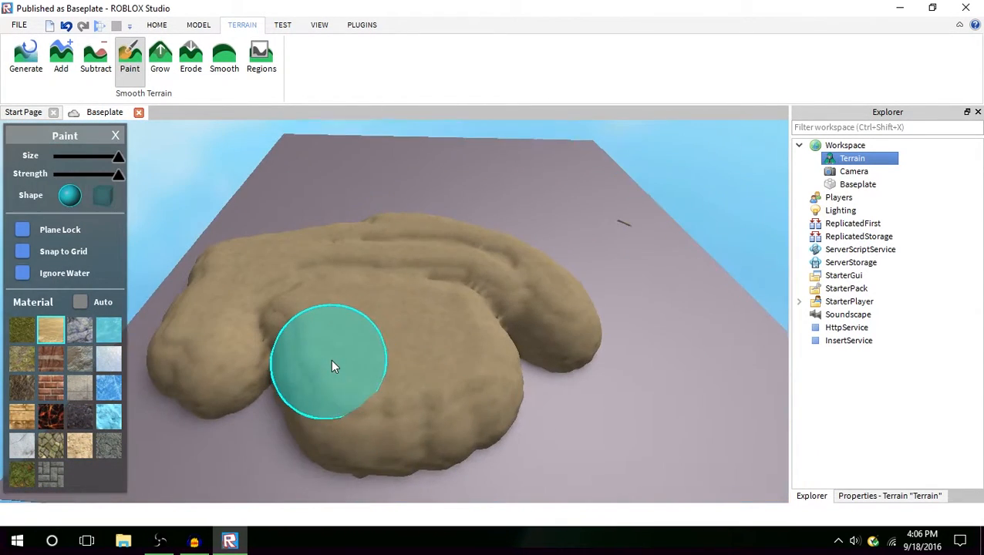
Undo the sand painting, the rock ridge and the water pool, dismissing the locked Terrain parent alert
scroll(333, 366, "up", 1)
key("ctrl+z")
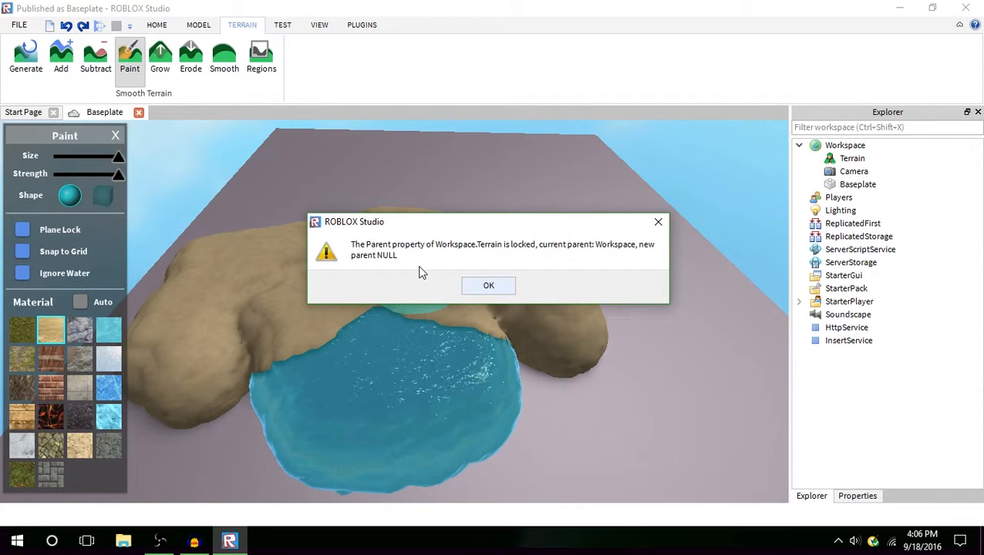
left_click(488, 286)
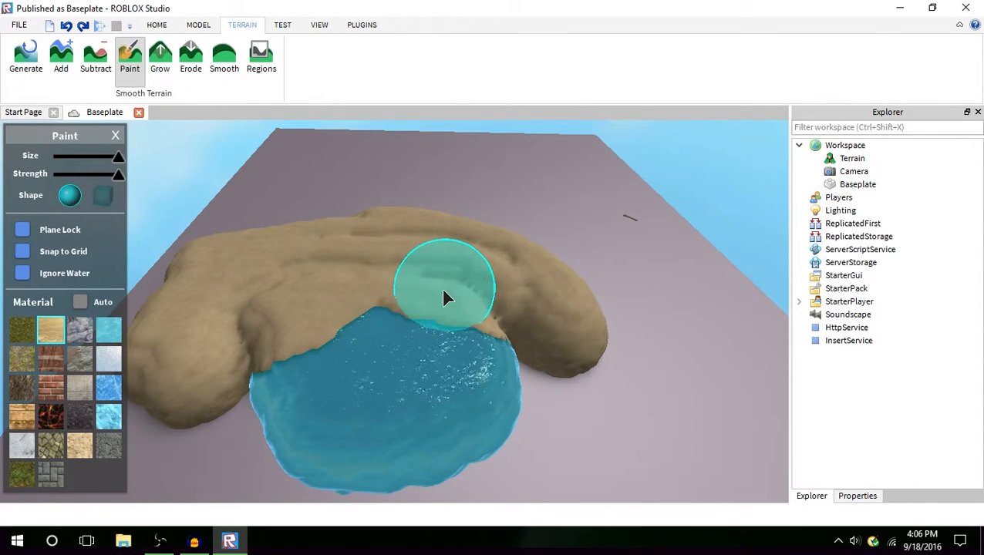
key("ctrl+z")
key("ctrl+z")
key("ctrl+z")
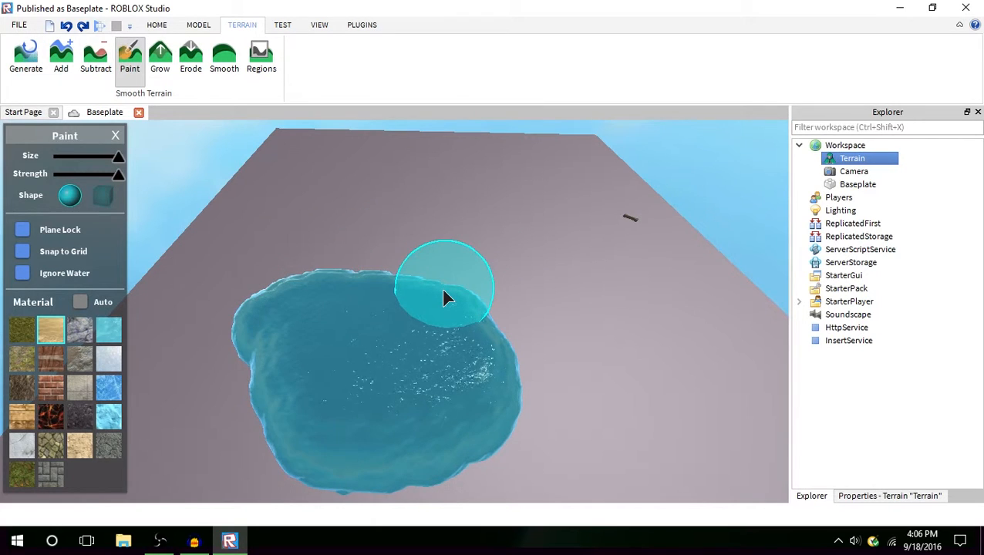
key("ctrl+z")
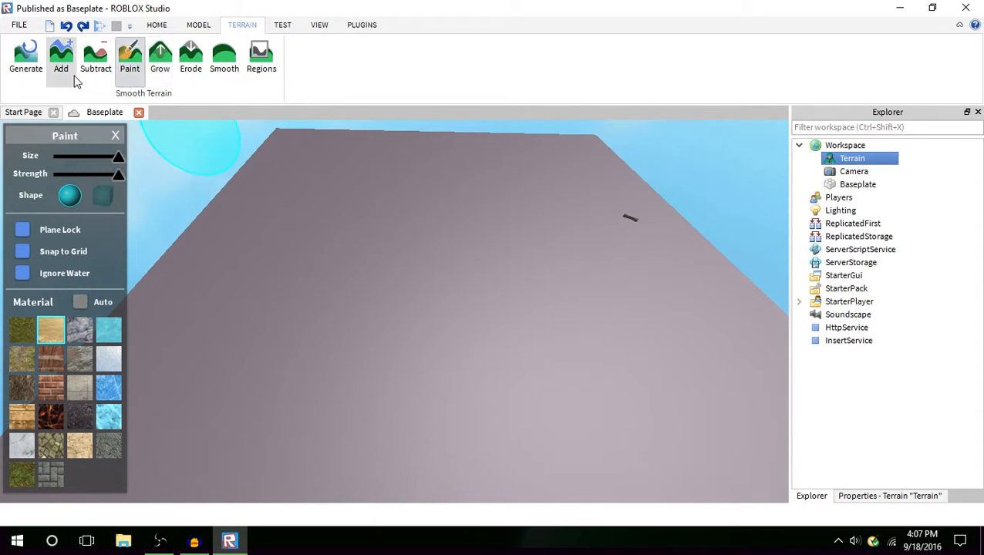
Add a long, thick bank of Rock terrain across the middle of the baseplate and grow a mound on its left end
left_click(115, 136)
left_click(44, 73)
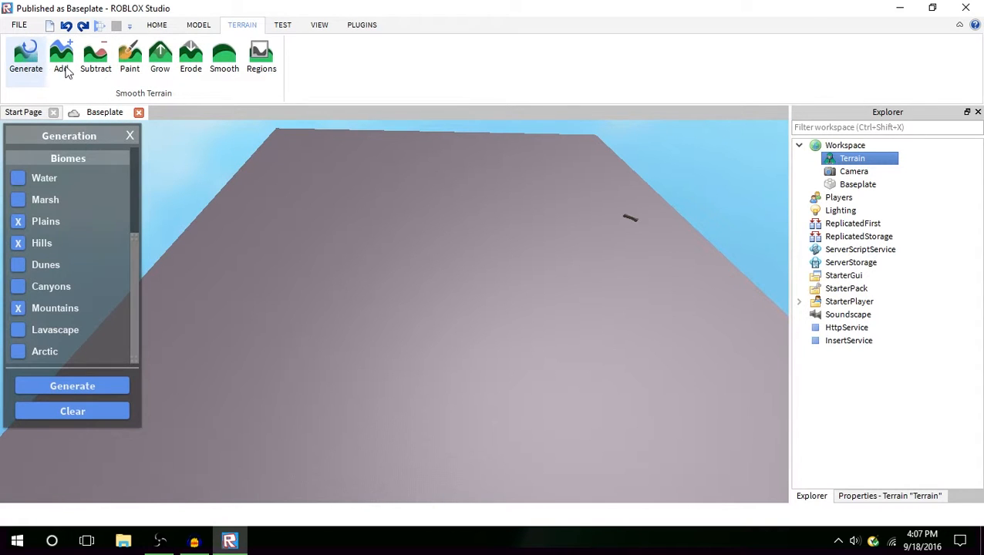
left_click(63, 69)
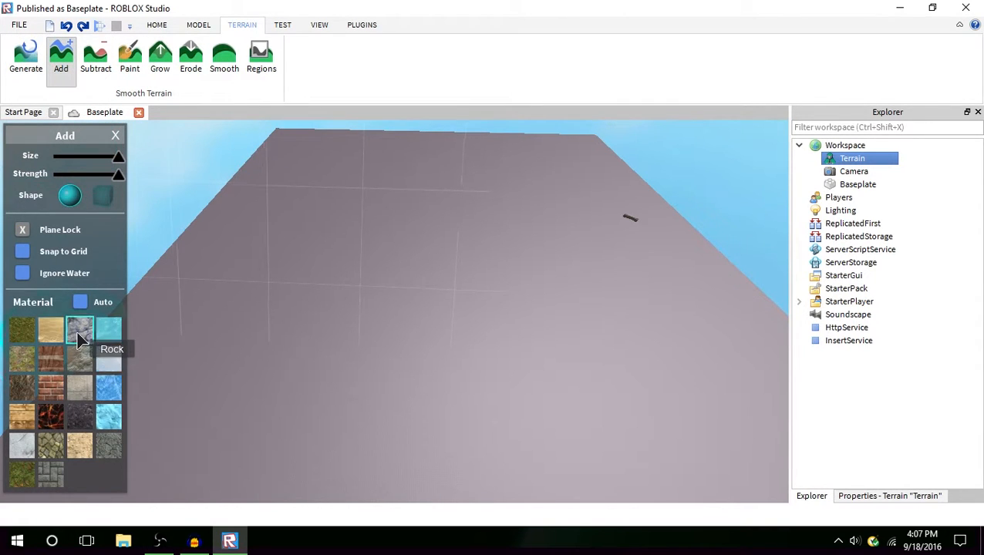
left_click(80, 333)
mouse_move(211, 343)
left_mouse_down()
mouse_move(433, 334)
mouse_move(683, 307)
mouse_move(525, 254)
left_mouse_up()
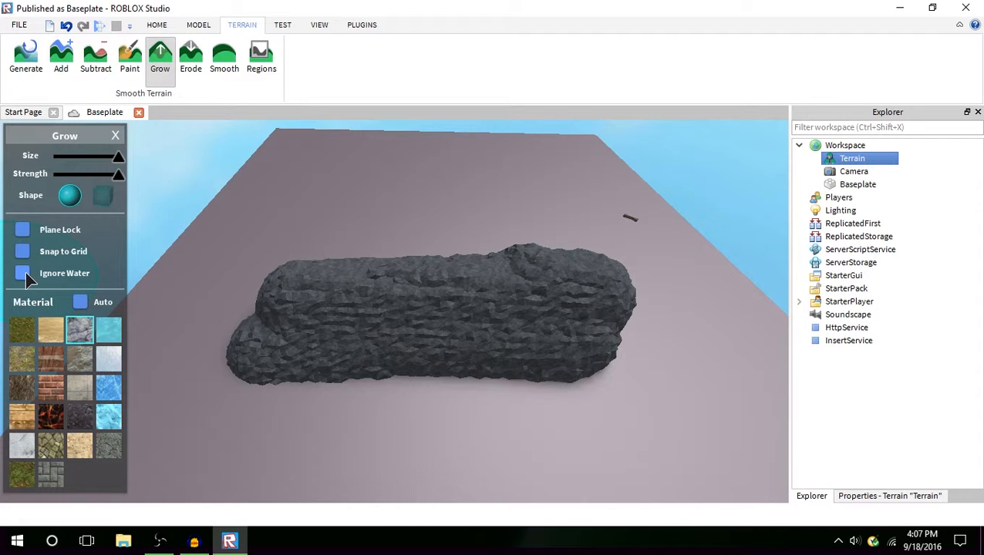
left_click(340, 294)
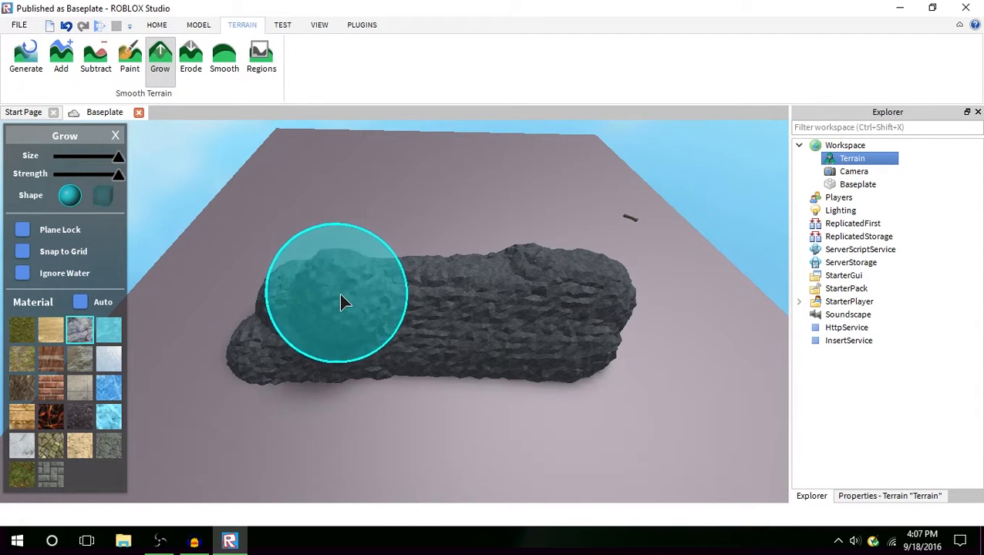
right_click_drag(340, 295, 344, 301)
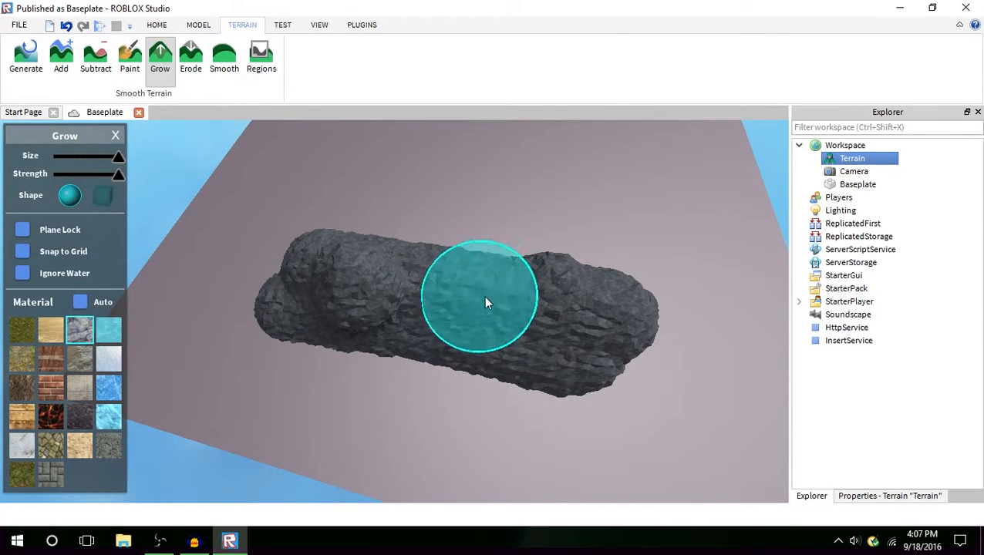
Smooth the rough rock surface along the bank with the Smooth brush at full size and strength
left_click(191, 62)
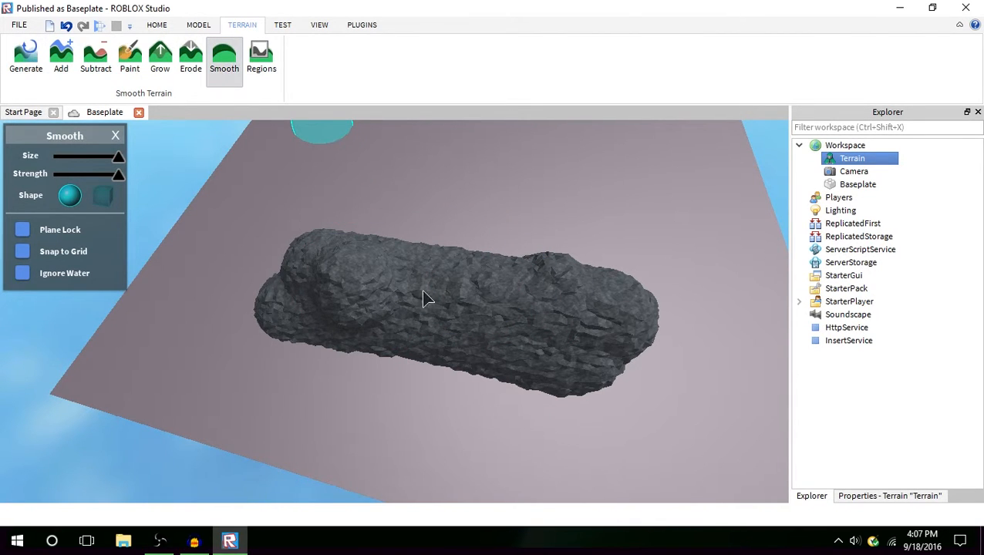
right_click_drag(423, 274, 427, 272)
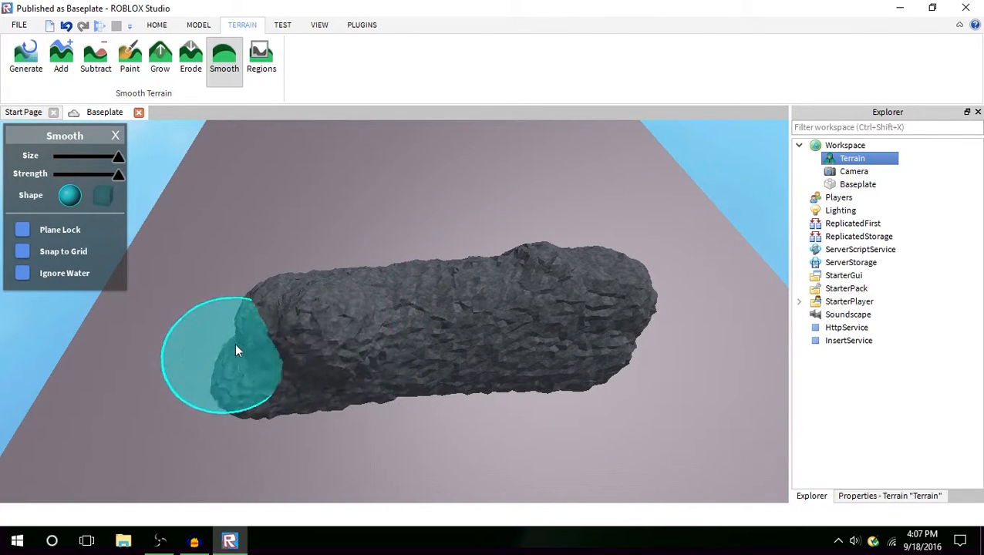
scroll(550, 336, "up", 4)
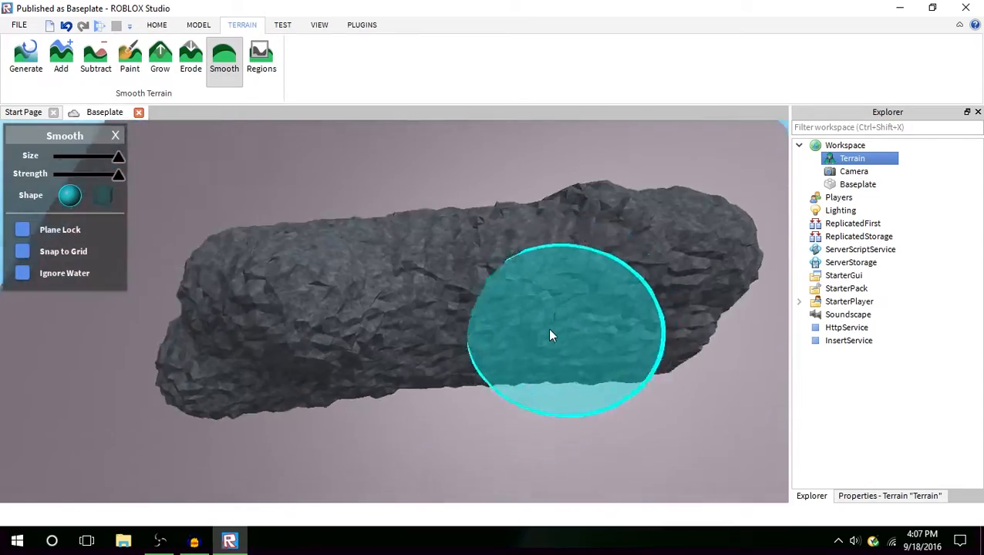
scroll(550, 335, "up", 10)
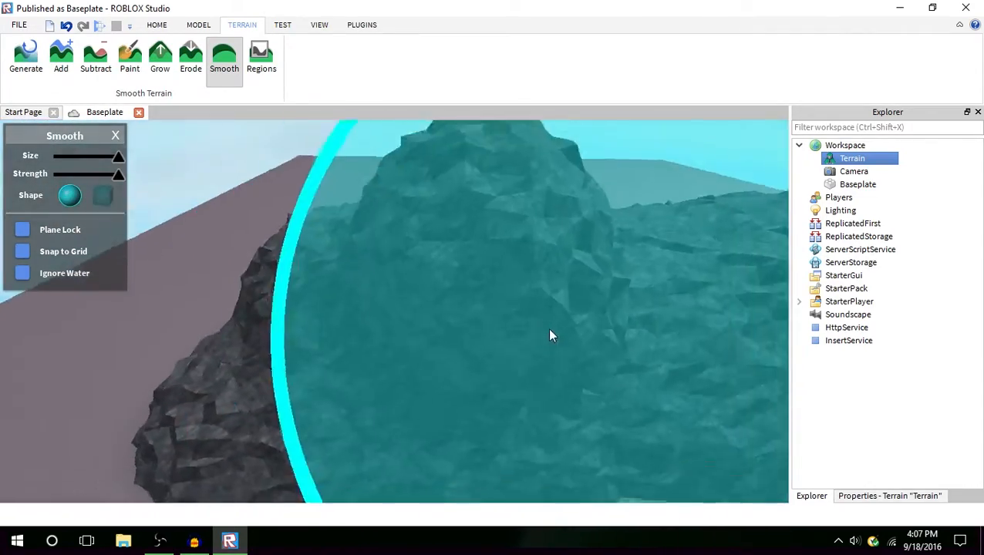
scroll(550, 335, "down", 12)
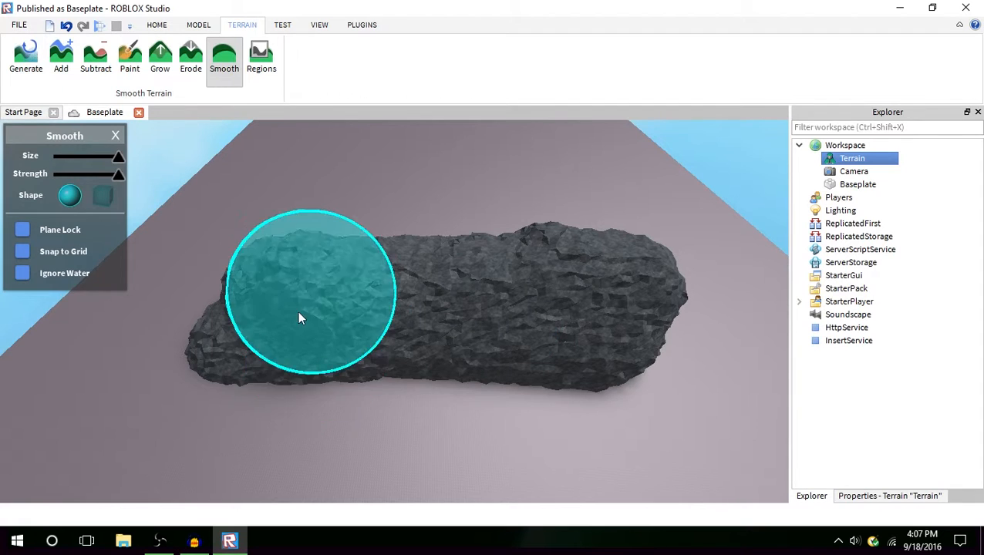
mouse_move(259, 356)
left_mouse_down()
mouse_move(257, 325)
mouse_move(238, 296)
mouse_move(253, 292)
mouse_move(274, 316)
mouse_move(369, 293)
mouse_move(300, 288)
mouse_move(313, 309)
mouse_move(311, 282)
mouse_move(291, 336)
mouse_move(546, 323)
mouse_move(297, 364)
mouse_move(491, 362)
mouse_move(611, 320)
mouse_move(270, 278)
mouse_move(285, 275)
mouse_move(305, 296)
mouse_move(257, 341)
mouse_move(226, 308)
mouse_move(272, 277)
mouse_move(247, 307)
mouse_move(482, 340)
mouse_move(611, 268)
mouse_move(462, 255)
mouse_move(472, 251)
mouse_move(503, 332)
mouse_move(593, 307)
mouse_move(544, 378)
mouse_move(533, 377)
left_mouse_up()
scroll(532, 378, "down", 3)
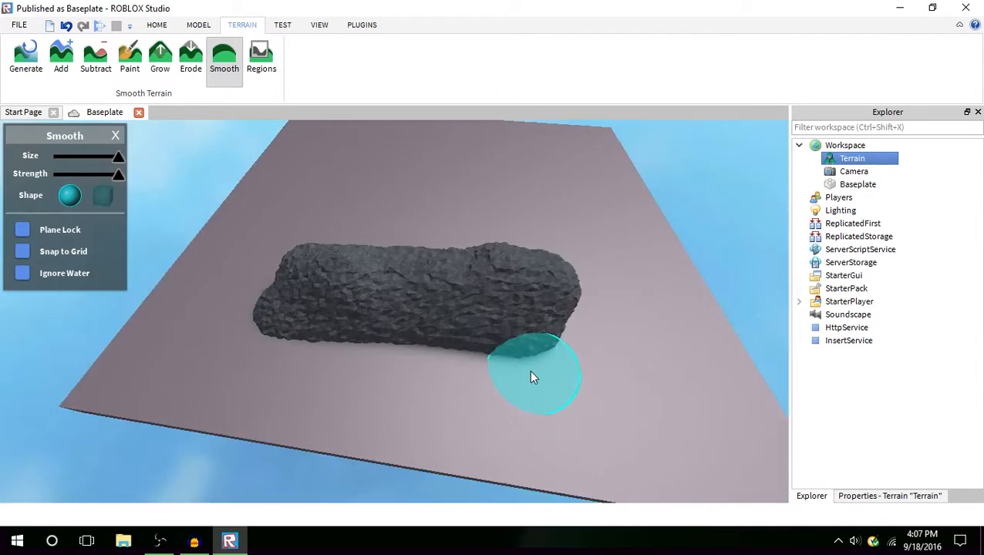
Examine the smoothed rock bank's profile from ground level and from above
key("w")
right_click_drag(531, 378, 531, 378)
key("s")
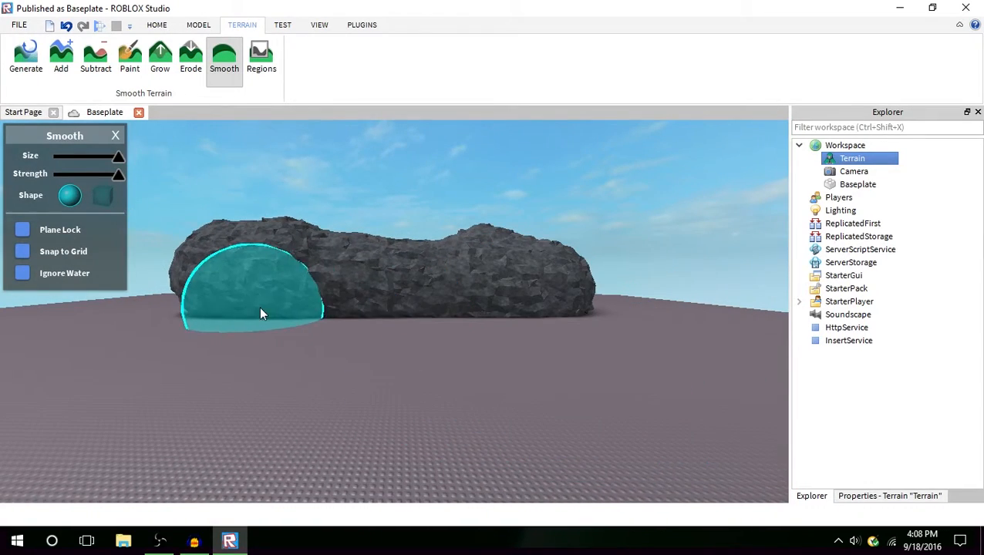
key("w")
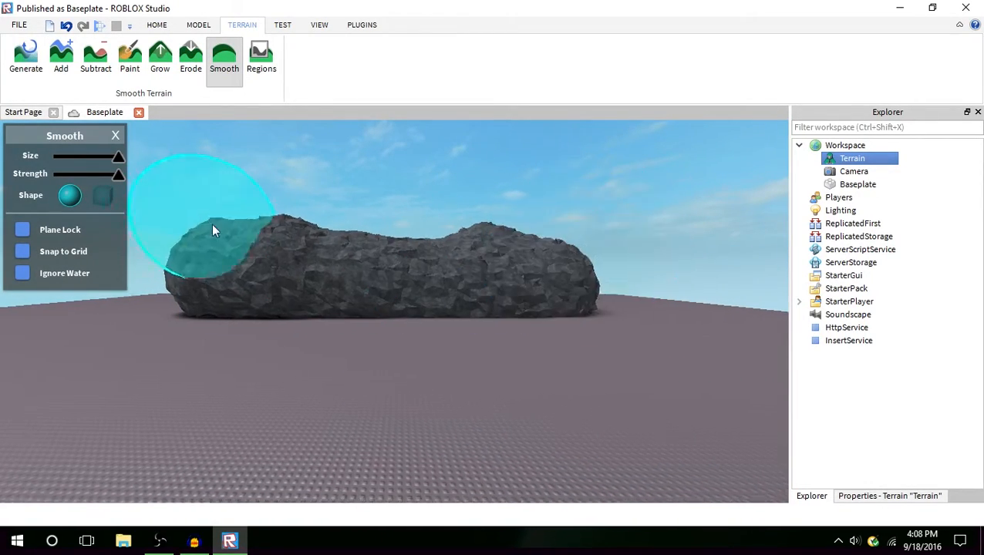
right_click_drag(342, 199, 343, 194)
key("s")
key("w")
key("s")
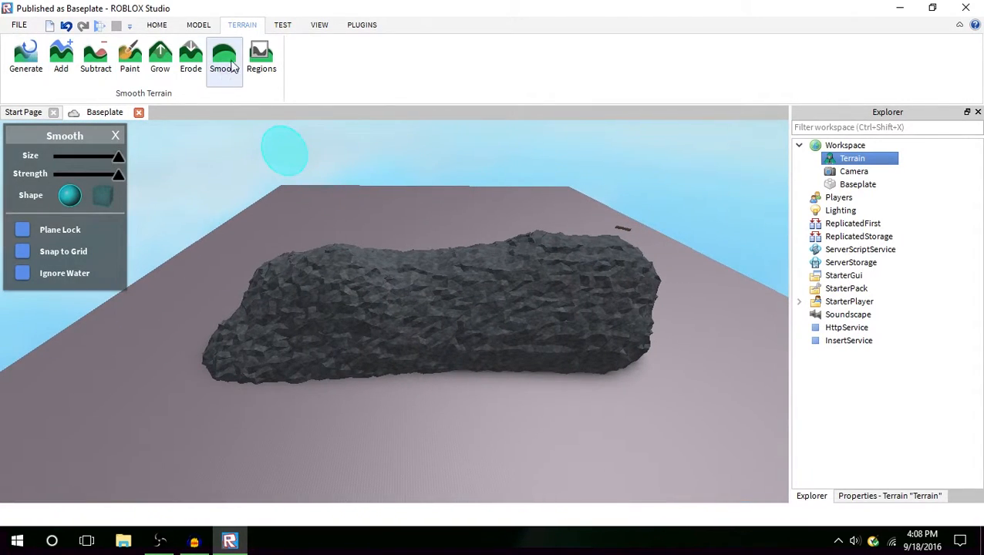
Select a box-shaped terrain region on the upper front of the rock bank's right half with the Regions tool
left_click(254, 75)
key("w")
right_click_drag(448, 224, 448, 229)
key("s")
left_click(371, 221)
key("w")
key("w")
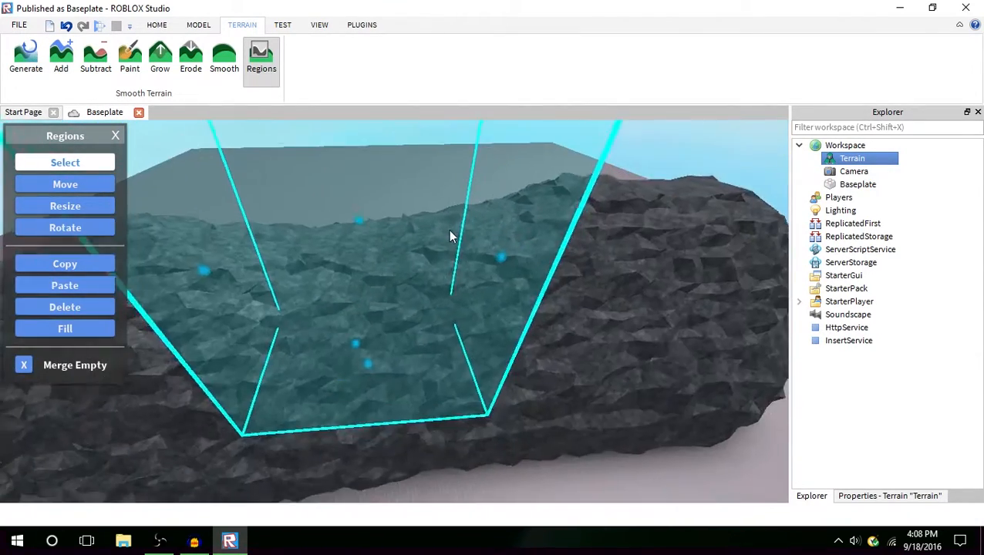
key("s")
left_click_drag(447, 230, 581, 370)
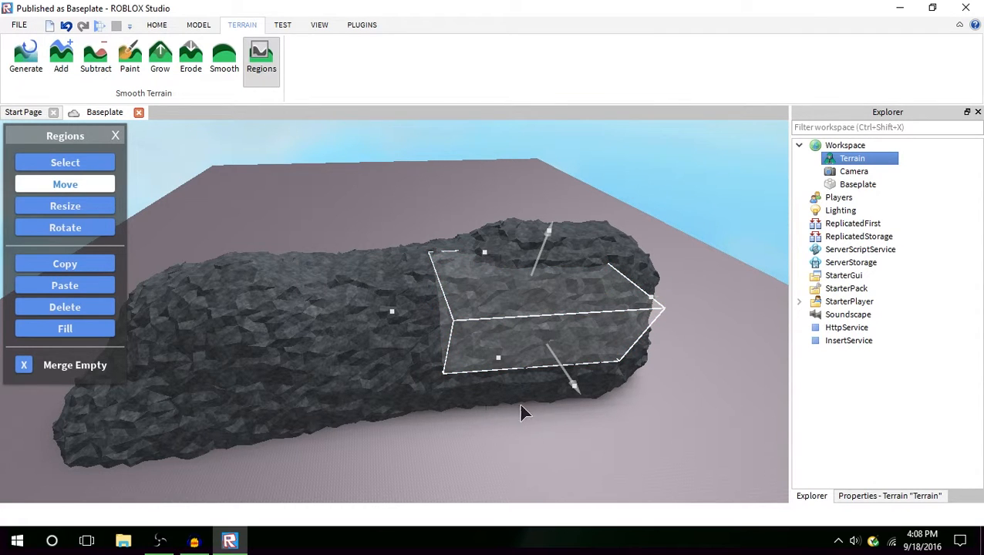
Move the selected rock chunk out in front of the bank and return it to its original place
left_click_drag(575, 383, 590, 404)
right_click_drag(589, 404, 592, 373)
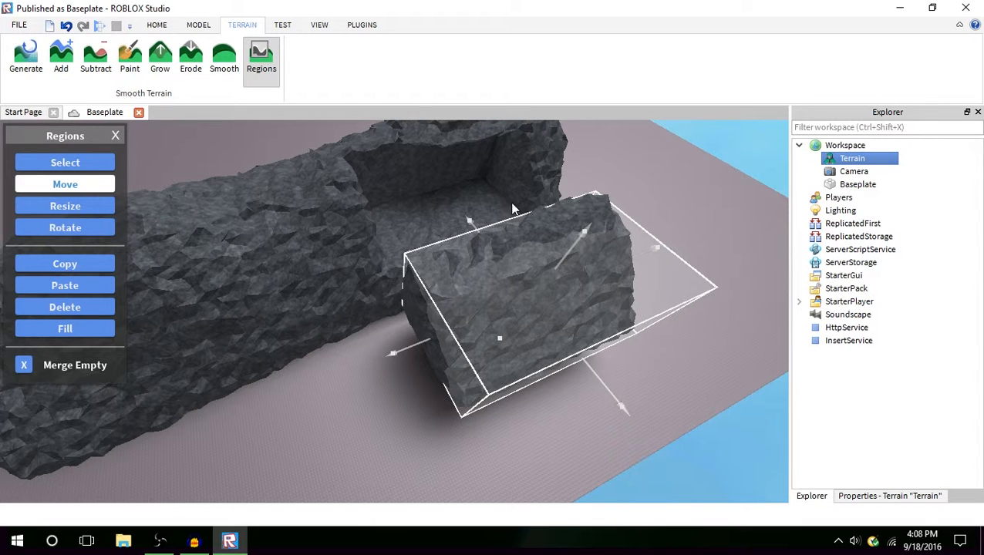
left_click_drag(624, 404, 505, 252)
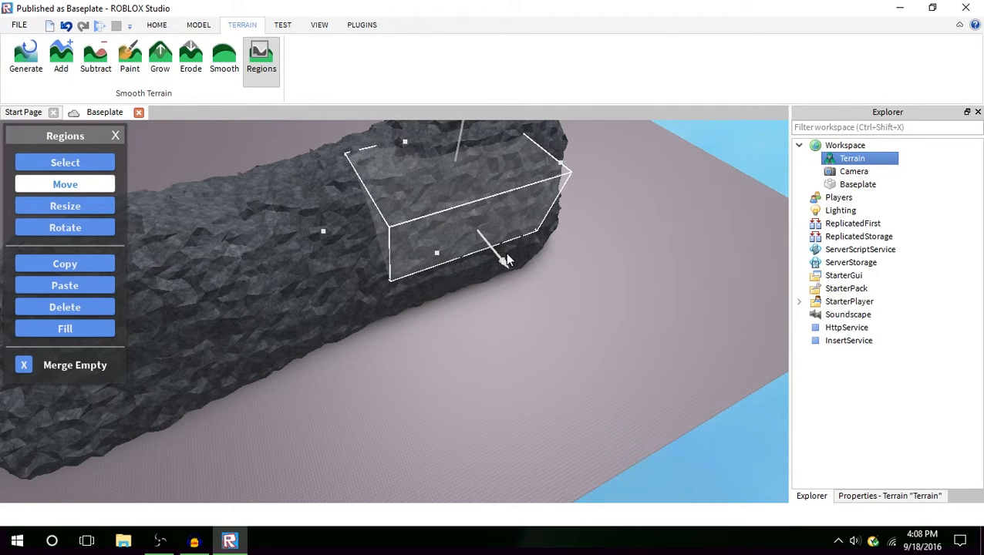
Resize the selected rock region upward into a tall block rising above the bank
right_click_drag(510, 334, 501, 344)
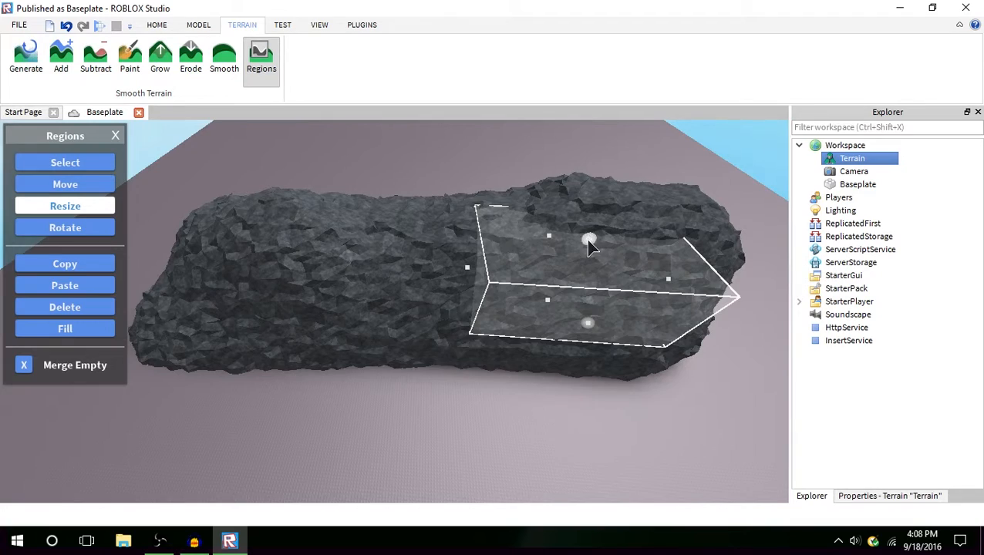
right_click_drag(586, 239, 597, 155)
key("a")
key("w")
key("a")
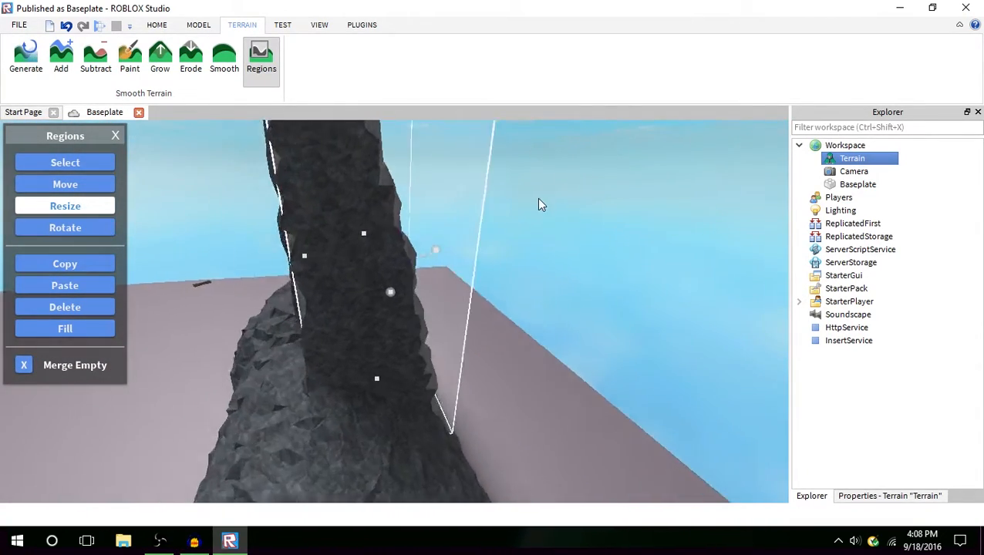
key("s")
right_click_drag(538, 199, 539, 203)
key("w")
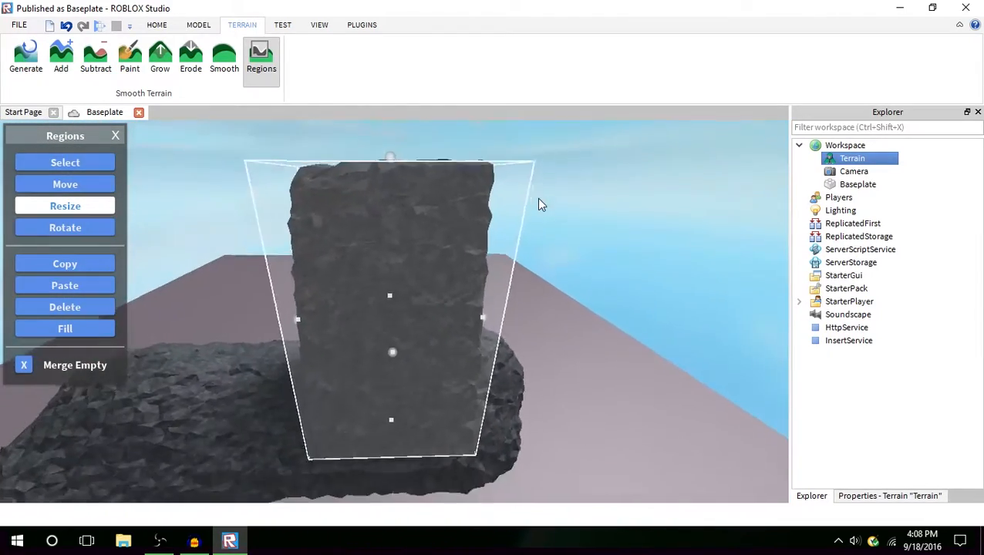
key("s")
key("a")
key("w")
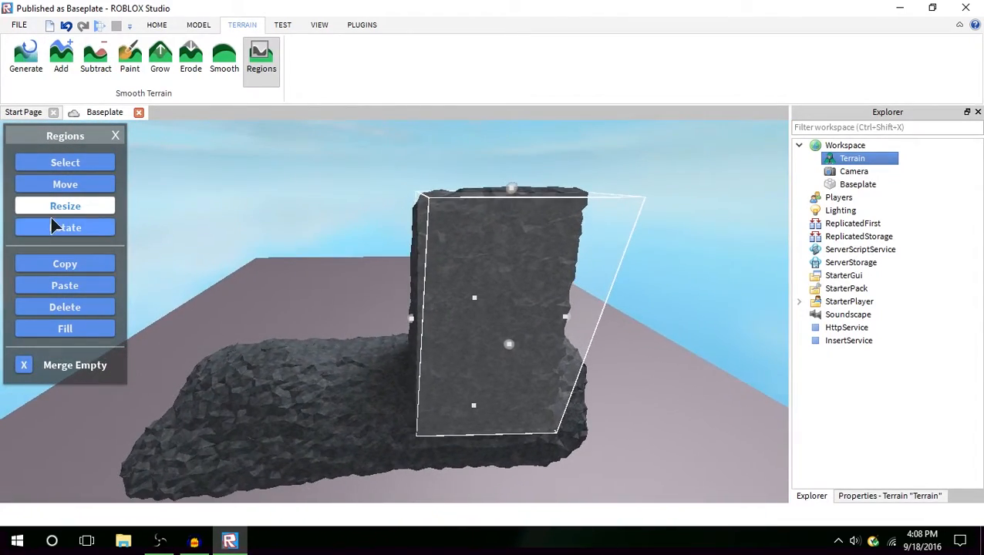
Show the Rotate handles around the tall rock block and examine them from several sides
left_click(62, 230)
right_click_drag(391, 276, 391, 275)
right_click_drag(542, 270, 541, 270)
key("s")
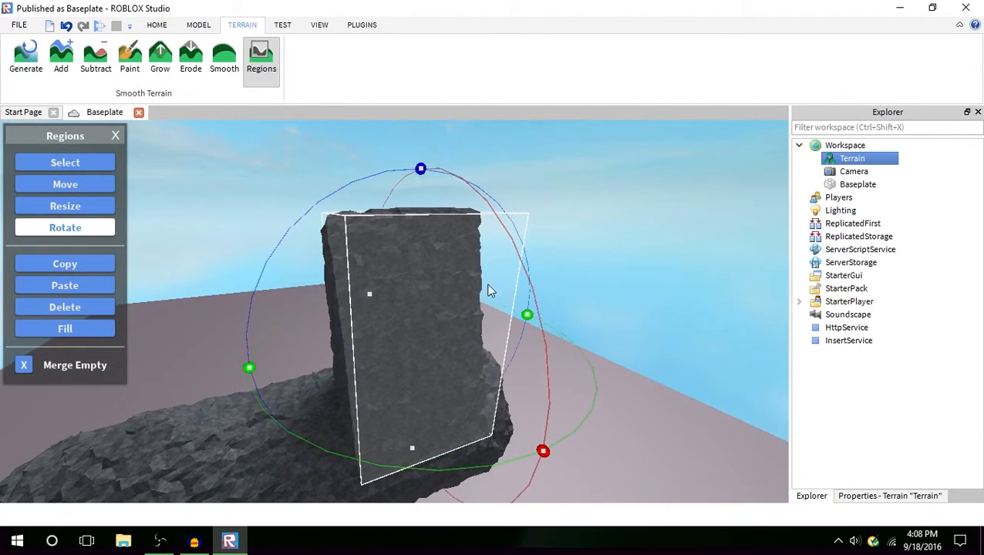
key("a")
key("s")
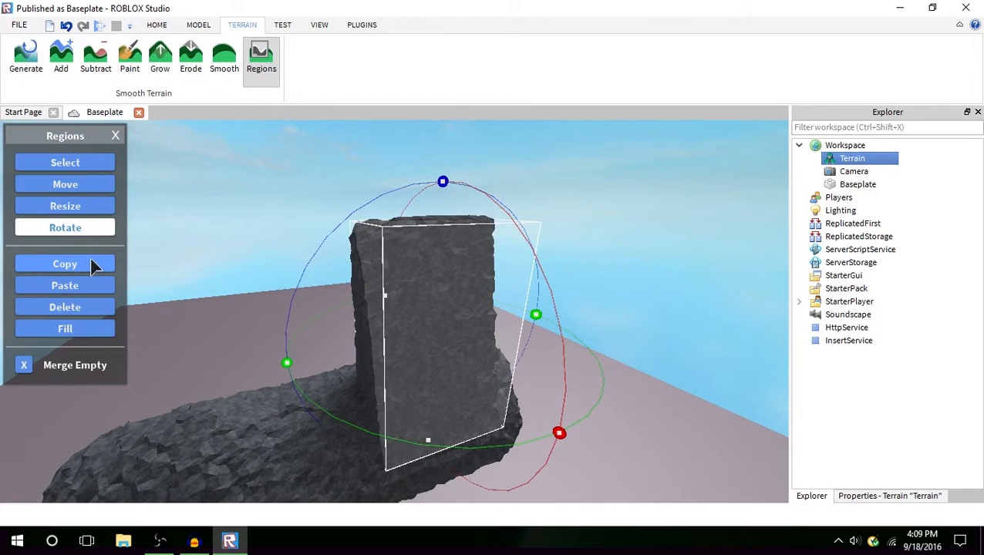
Copy the tall rock block's region, paste it in place, and delete the pasted copy
left_click(93, 265)
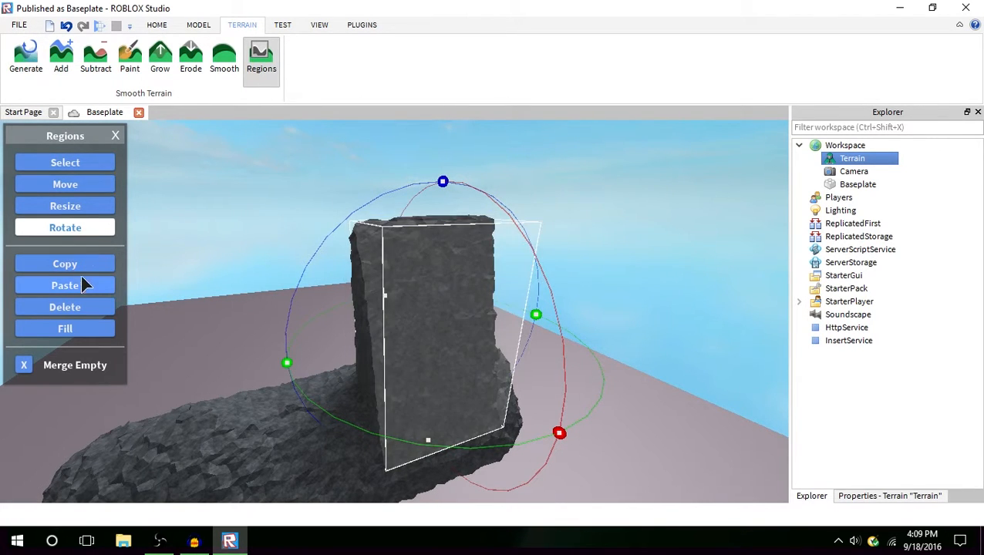
left_click(82, 286)
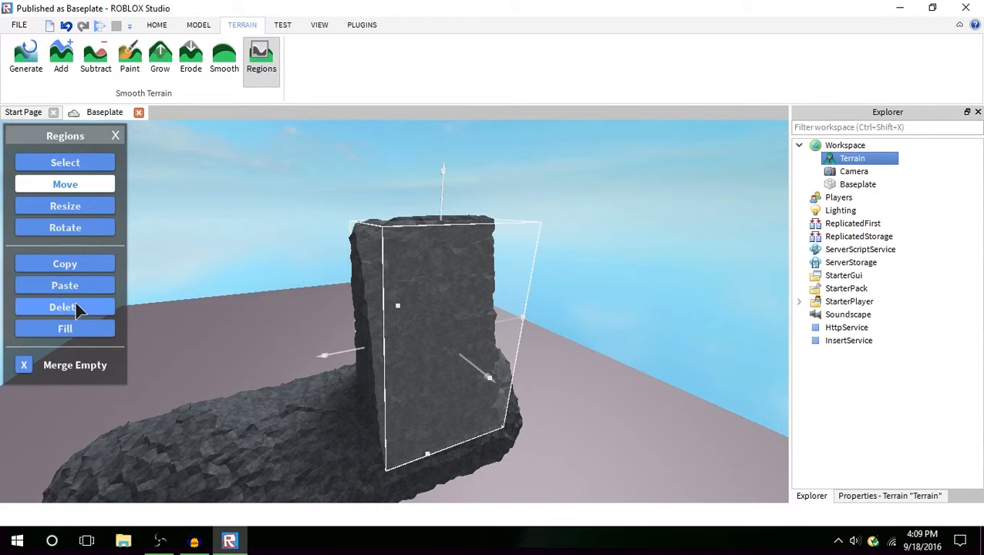
left_click(76, 306)
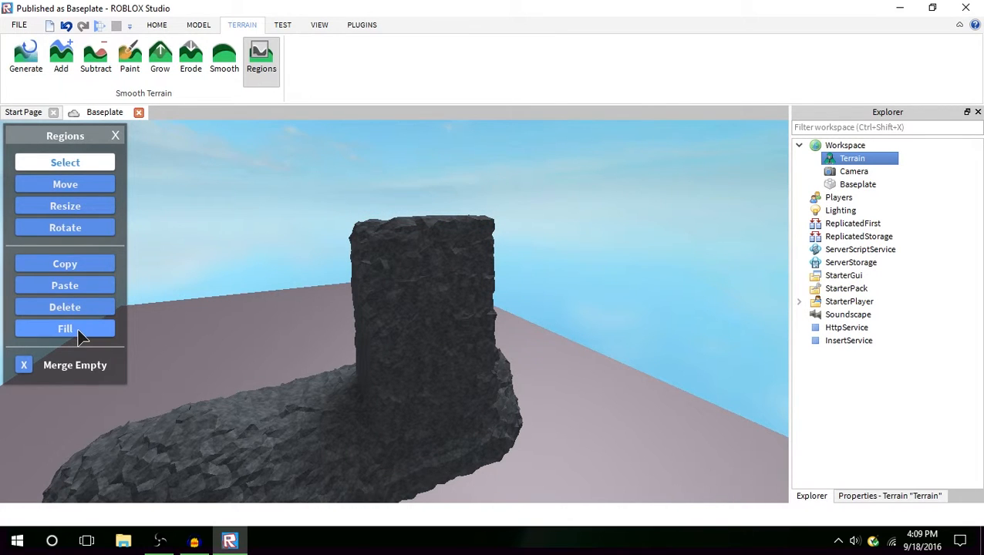
Select a region over the baseplate's corner beside the rock bank and fill it with grass
left_click(80, 330)
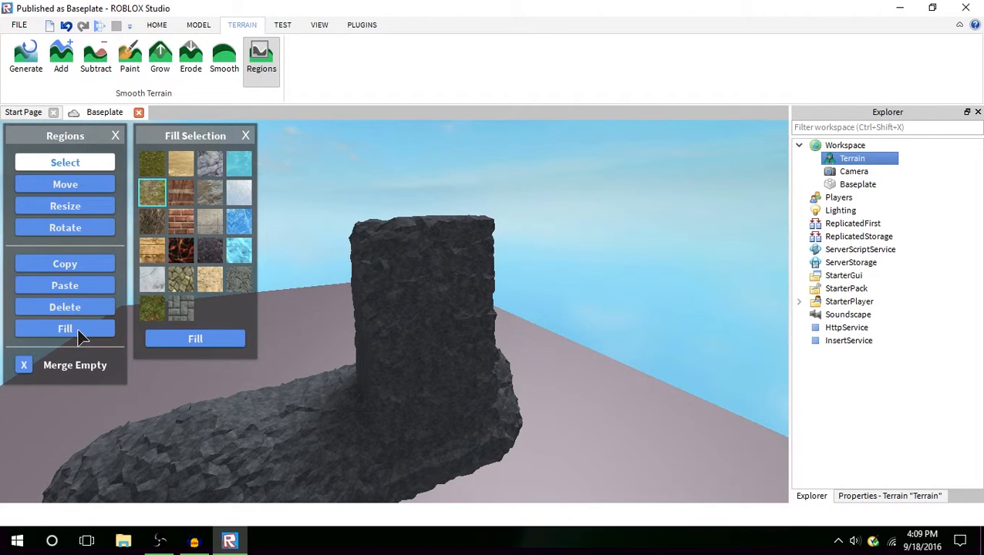
left_click(246, 136)
right_click_drag(251, 176, 245, 209)
key("a")
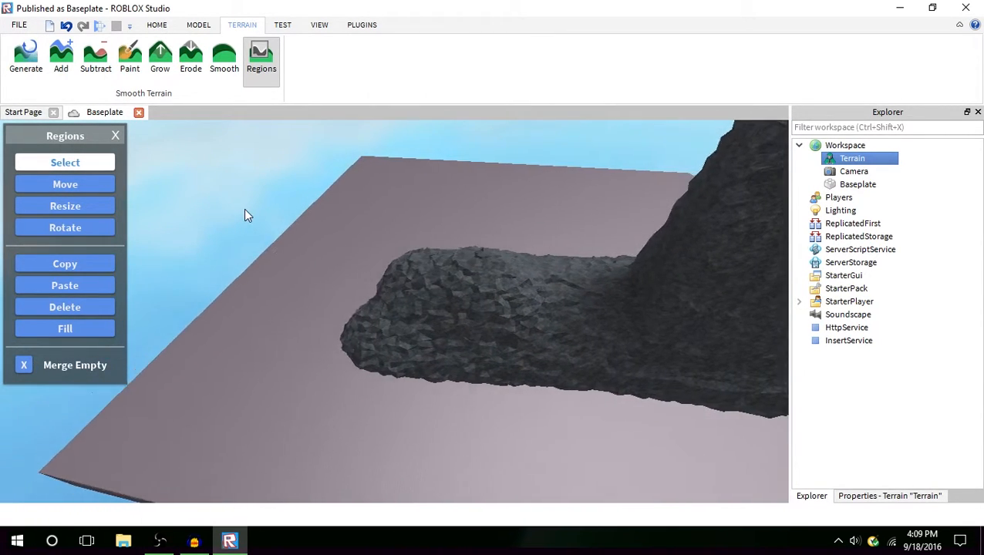
key("a")
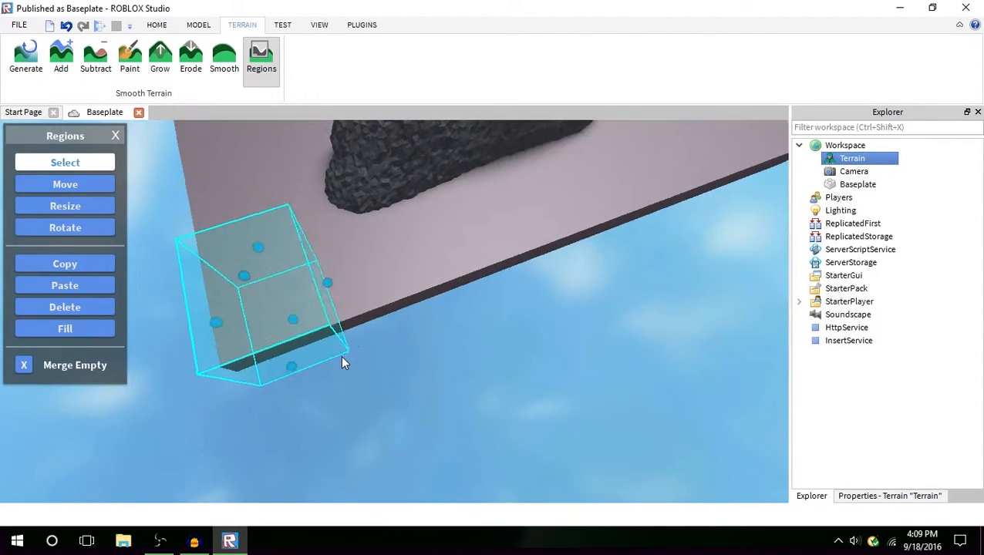
left_click_drag(344, 362, 700, 310)
right_click_drag(700, 310, 686, 316)
left_click(66, 327)
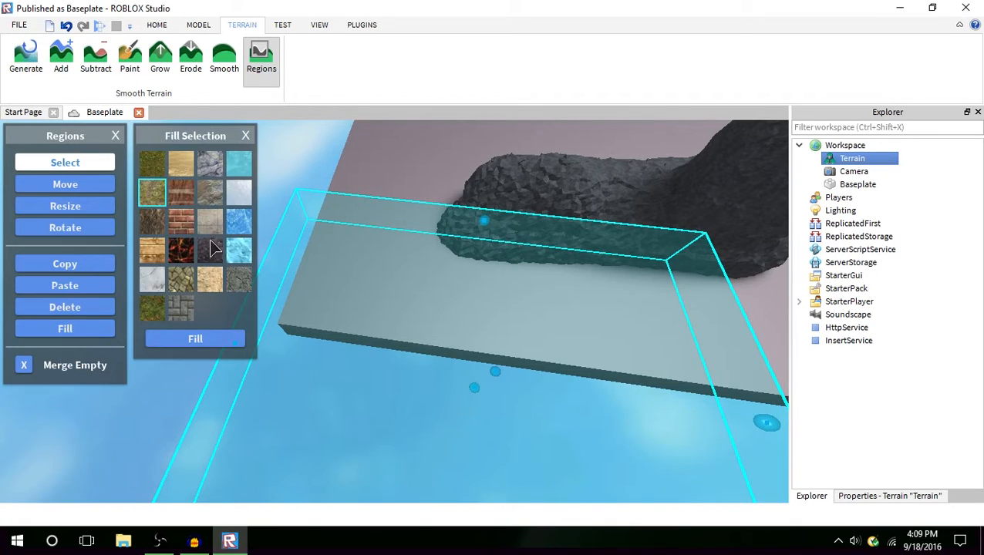
left_click(219, 337)
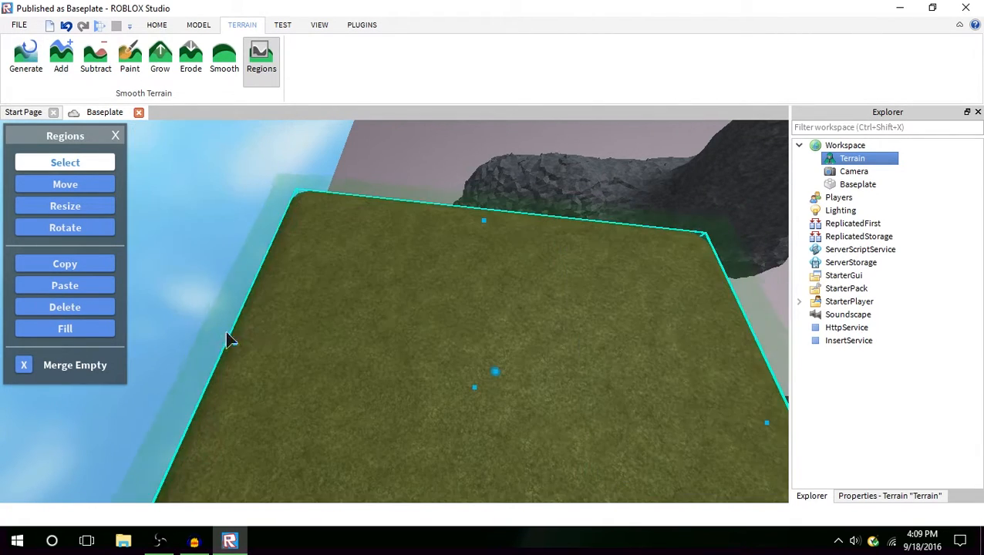
Extend the selected region sideways past the grass slab, beyond the baseplate's corner, and fill it with grass
scroll(412, 316, "down", 5)
right_click_drag(398, 318, 414, 317)
scroll(413, 316, "up", 5)
scroll(413, 318, "down", 5)
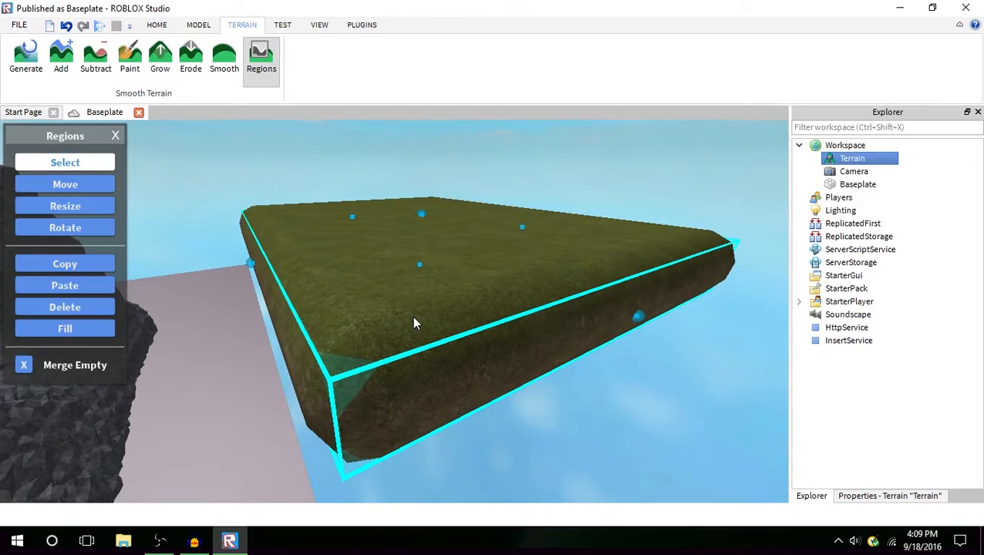
scroll(413, 317, "up", 6)
right_click_drag(439, 298, 440, 304)
key("w")
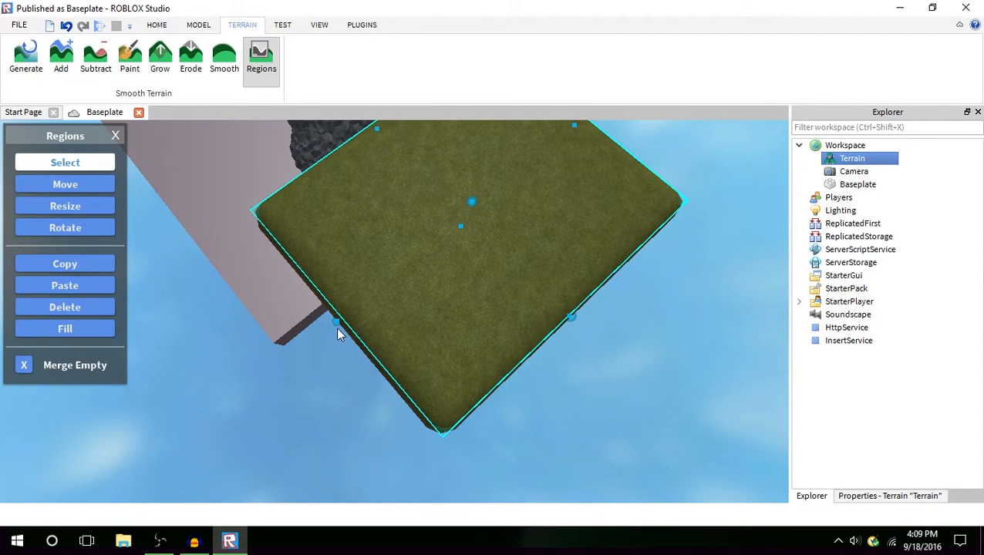
left_click_drag(337, 321, 126, 310)
left_click(97, 324)
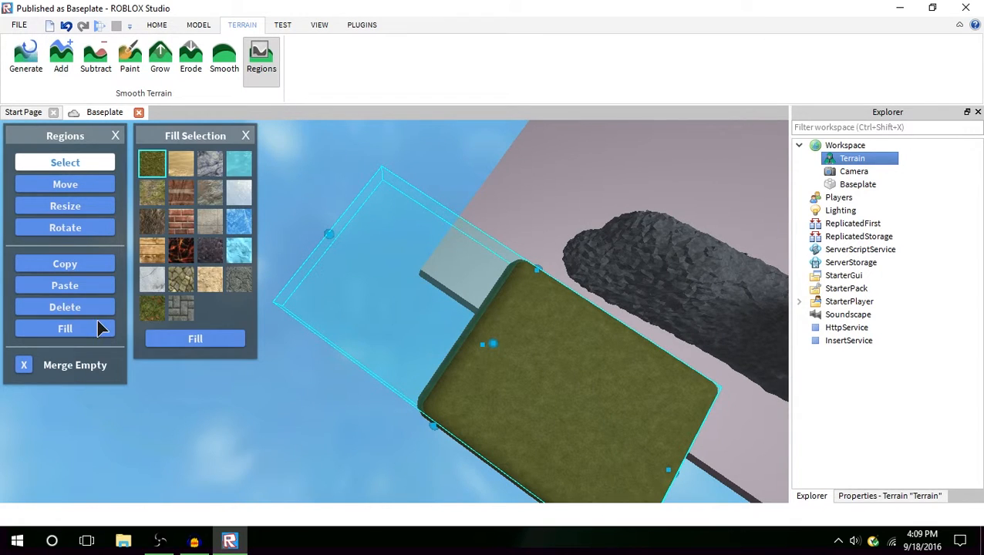
left_click(176, 341)
Stretch the extended region upward and fill the enlarged volume with grass
right_click_drag(484, 294, 480, 323)
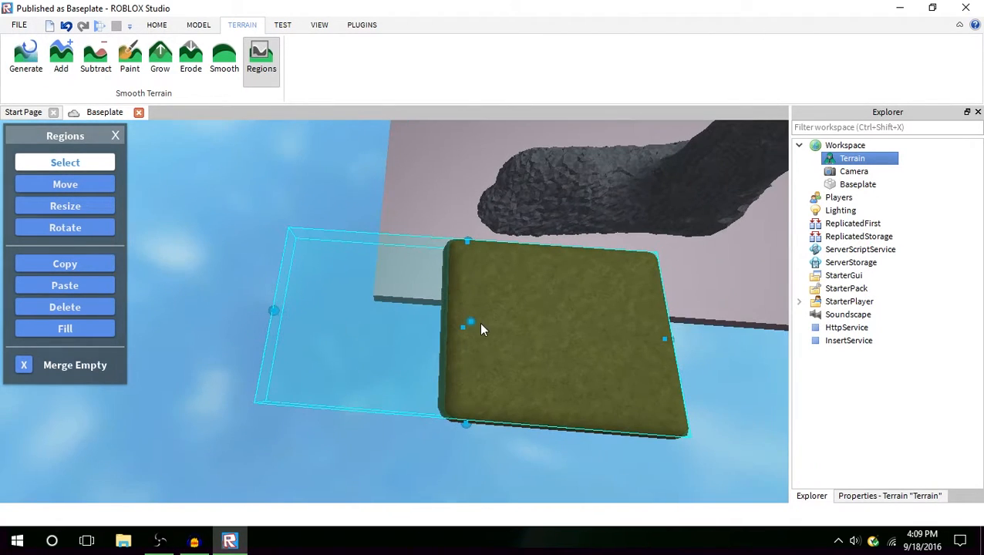
left_click_drag(472, 322, 489, 283)
left_click(92, 329)
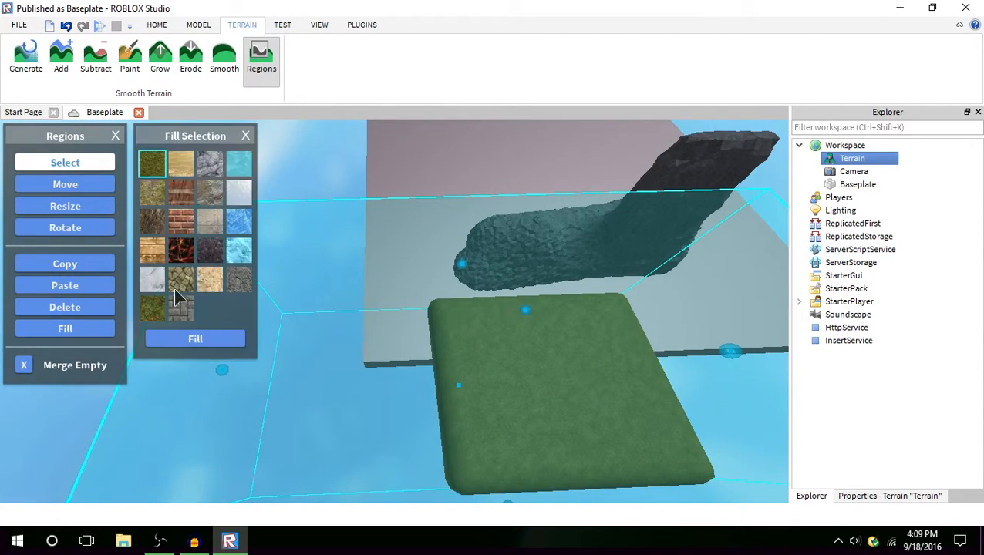
left_click(188, 339)
right_click_drag(271, 322, 272, 321)
scroll(272, 322, "up", 5)
scroll(272, 330, "down", 10)
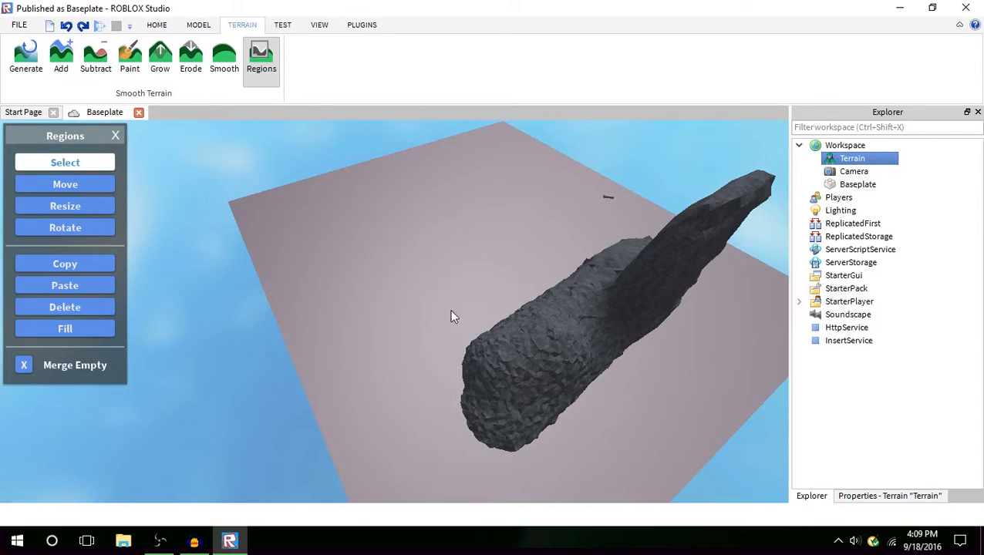
Undo all terrain edits back to an empty baseplate and close the Regions tool
right_click_drag(450, 310, 432, 314)
key("ctrl+z")
key("ctrl+z")
key("ctrl+z")
key("ctrl+z")
key("ctrl+z")
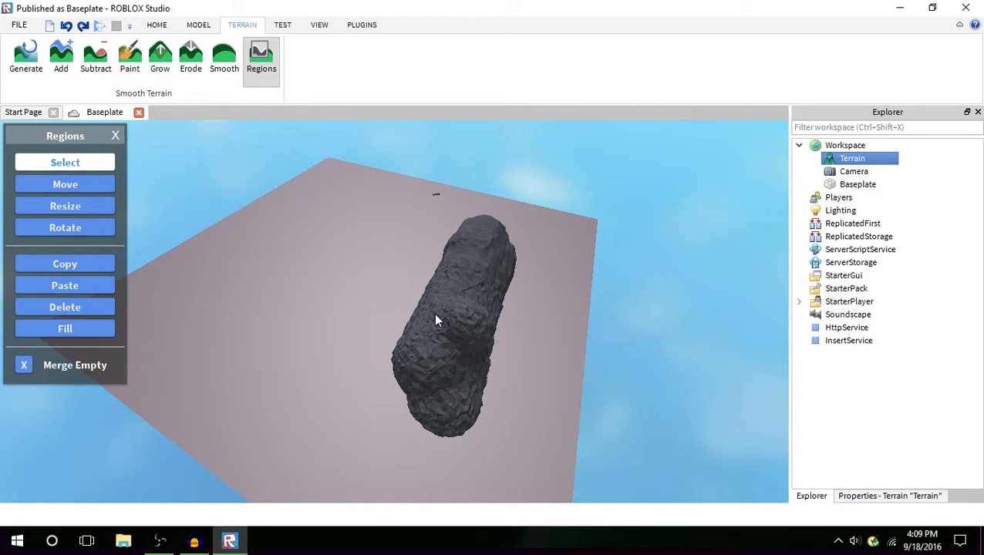
key("ctrl+z")
key("ctrl+z")
key("ctrl+z")
key("ctrl+z")
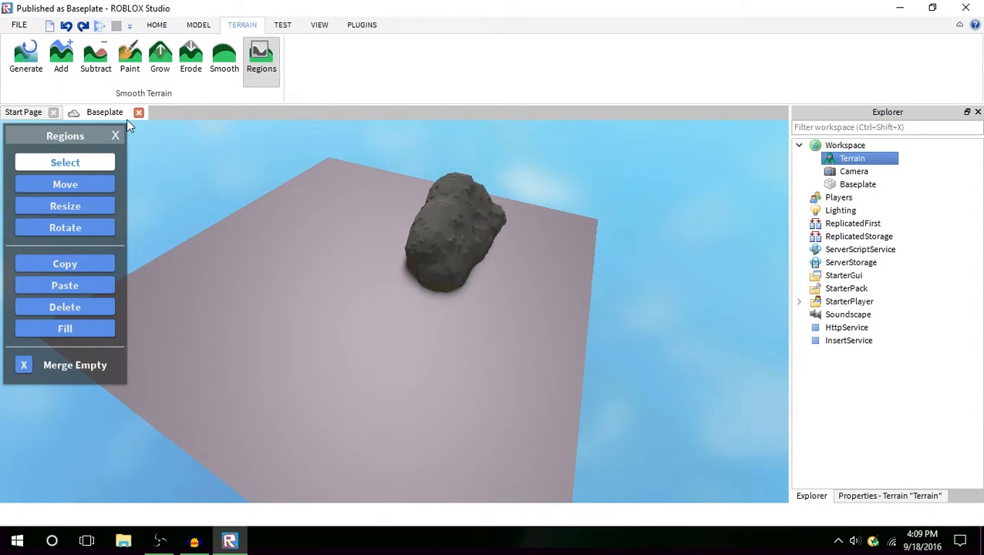
left_click(116, 136)
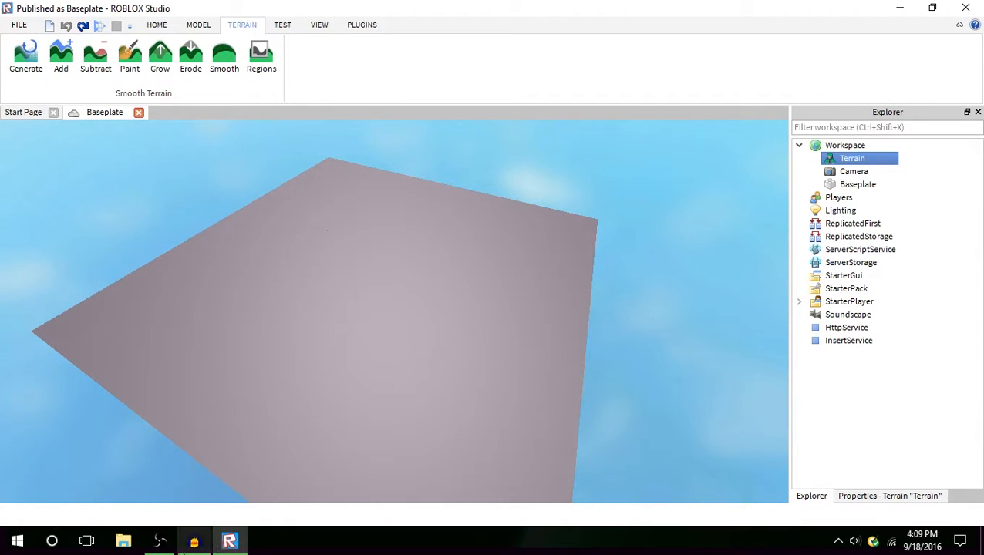
Switch to Open Broadcaster Software to check the recording, return to Roblox Studio and deselect the terrain
left_click(159, 541)
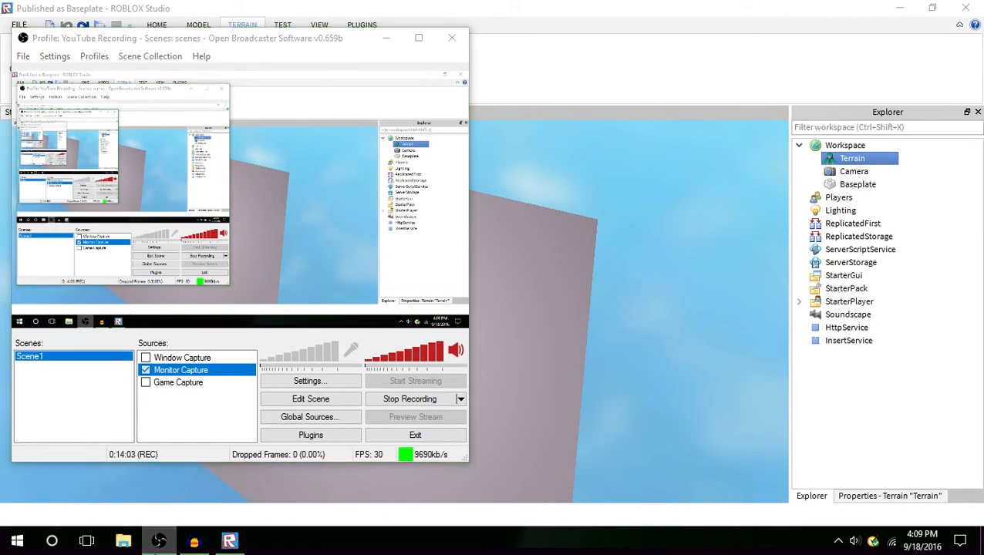
left_click(159, 541)
left_click(339, 355)
scroll(420, 346, "up", 2)
scroll(420, 347, "down", 2)
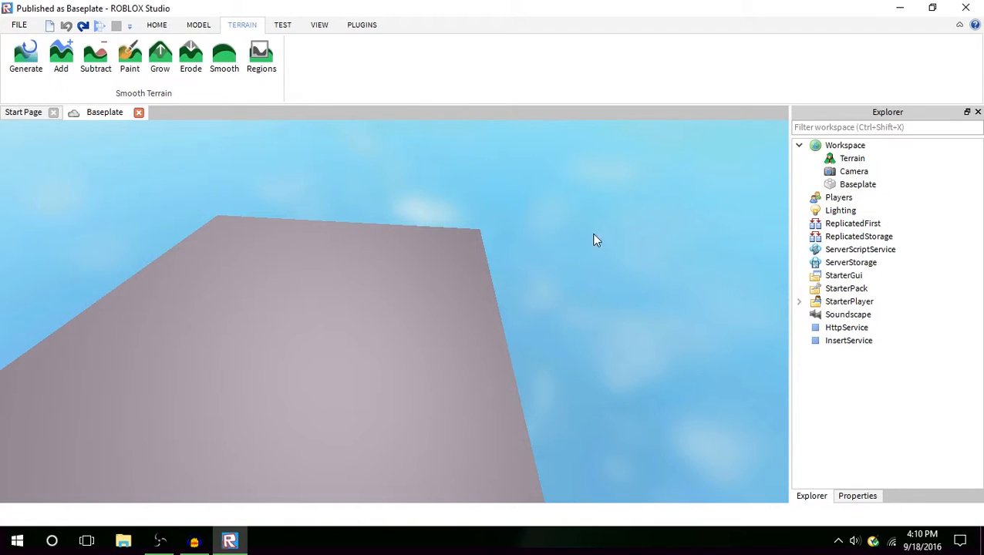
right_click_drag(606, 438, 606, 439)
Show the testing tools, then check the recording in Open Broadcaster Software again and return to Roblox Studio
left_click(284, 27)
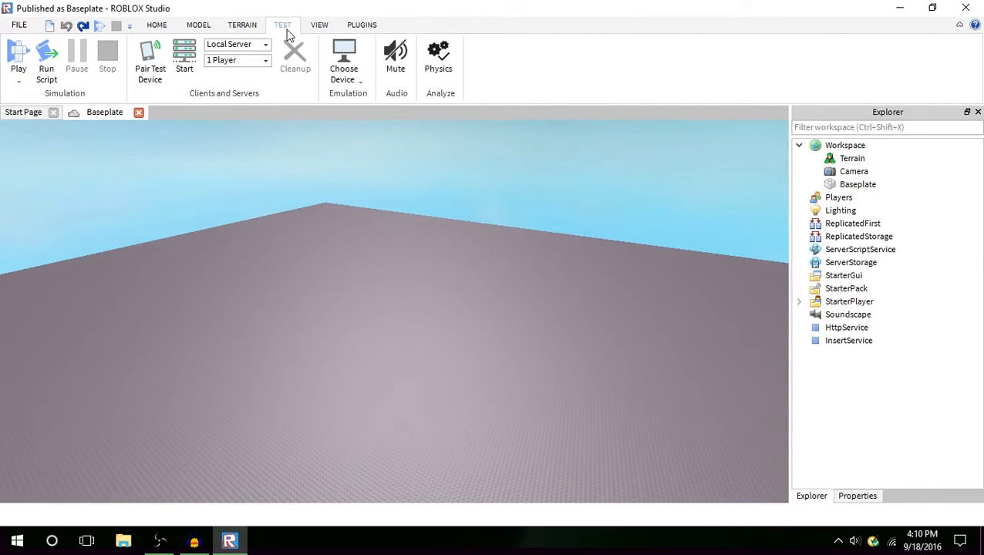
double_click(323, 11)
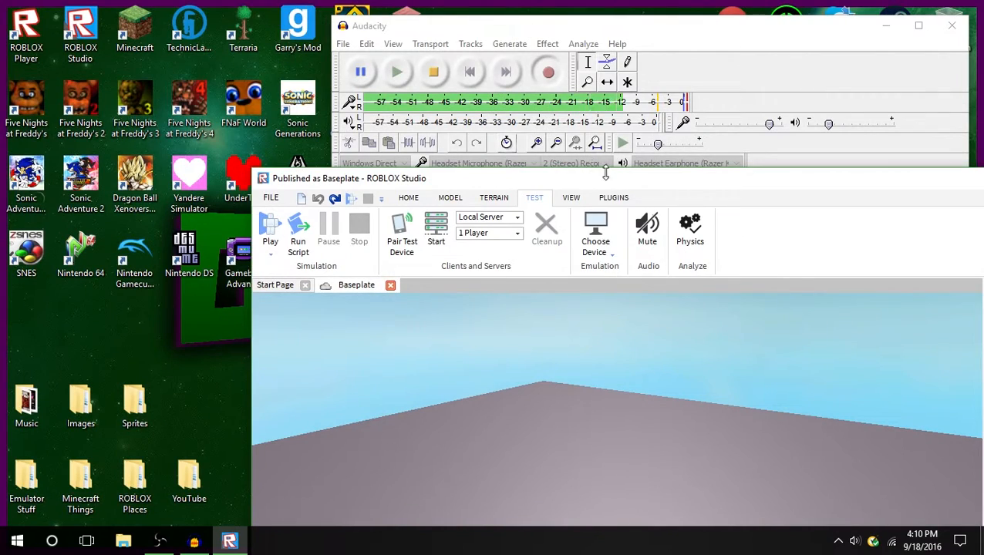
left_click_drag(614, 179, 468, 7)
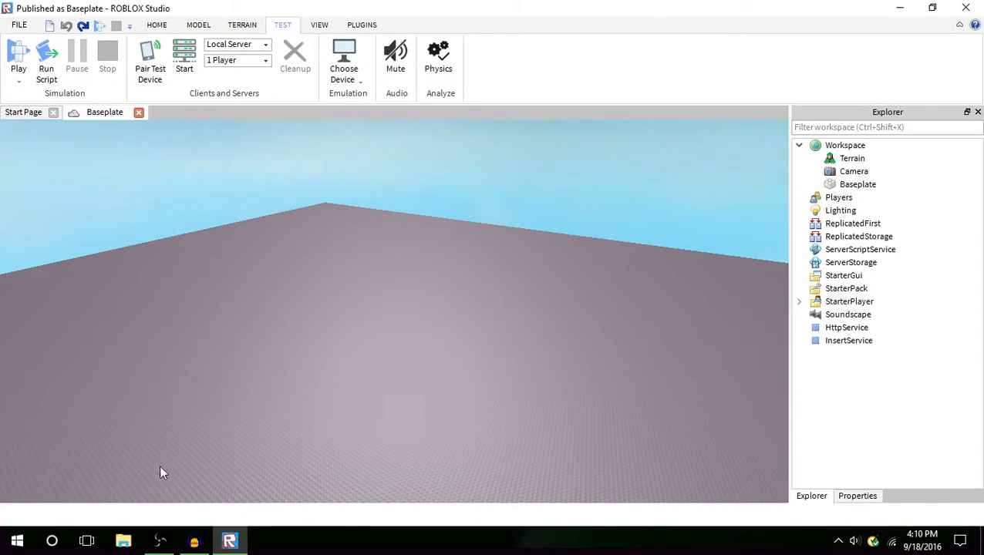
left_click(173, 544)
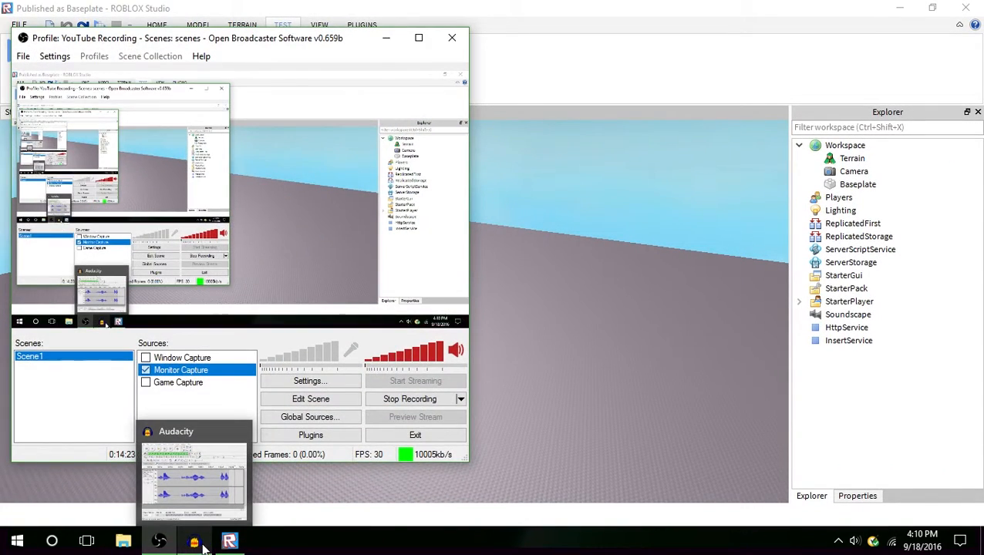
left_click(496, 424)
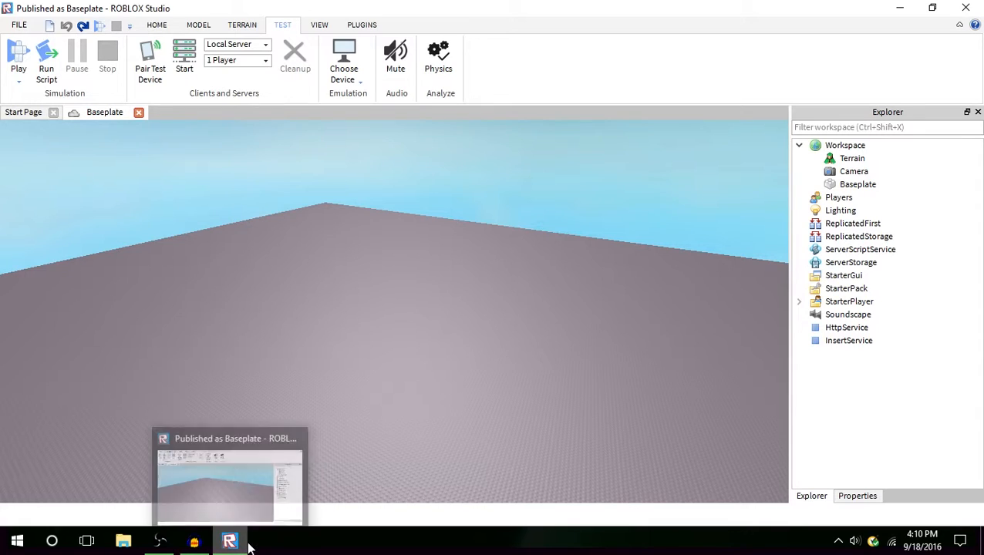
right_click_drag(403, 190, 406, 195)
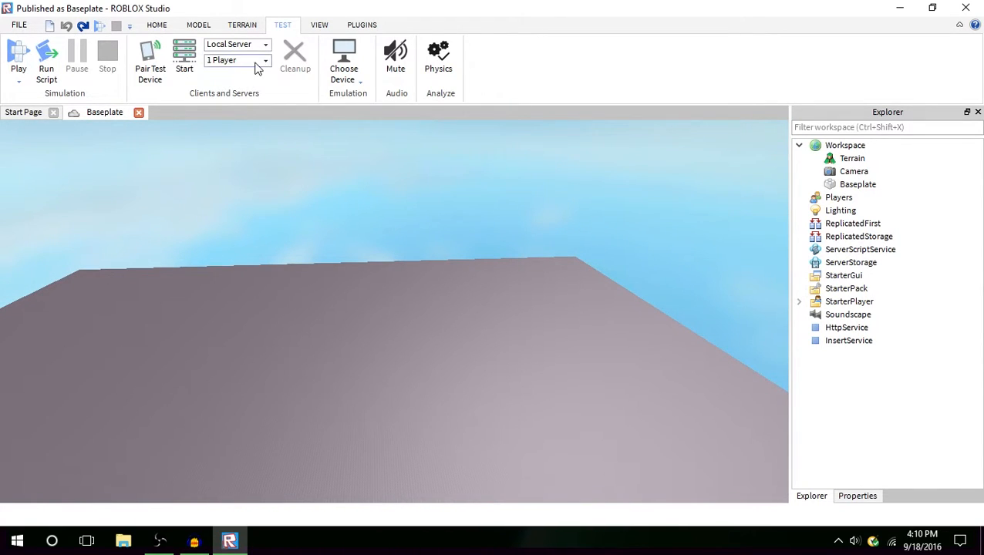
Review the Home, Model, Terrain, Test and View tool sets, ending on the installed plugins
left_click(156, 24)
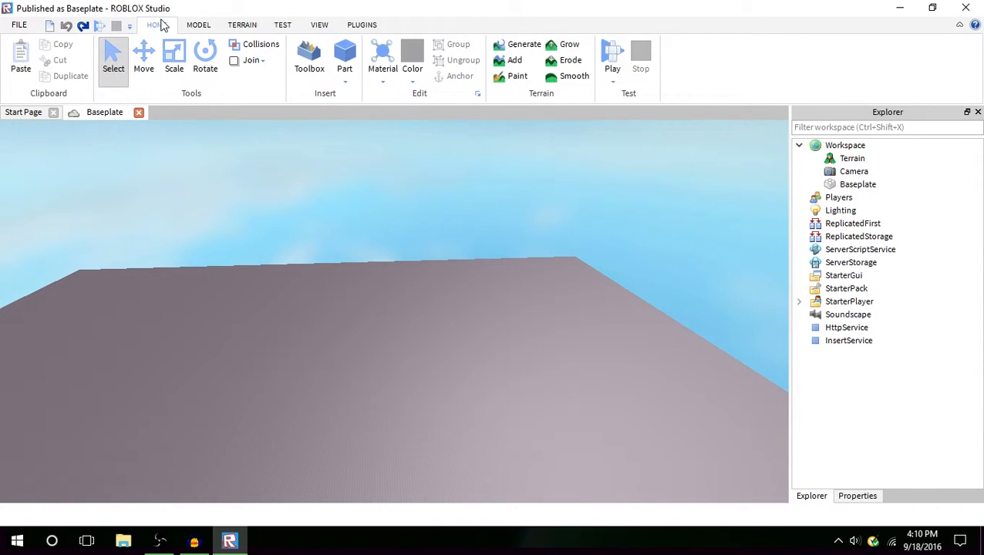
left_click(207, 28)
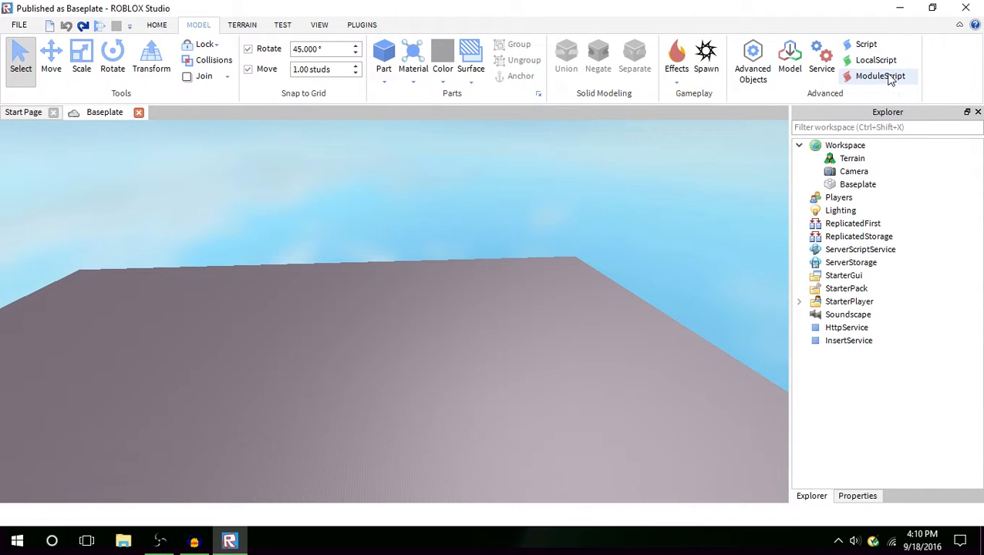
left_click(242, 26)
left_click(285, 25)
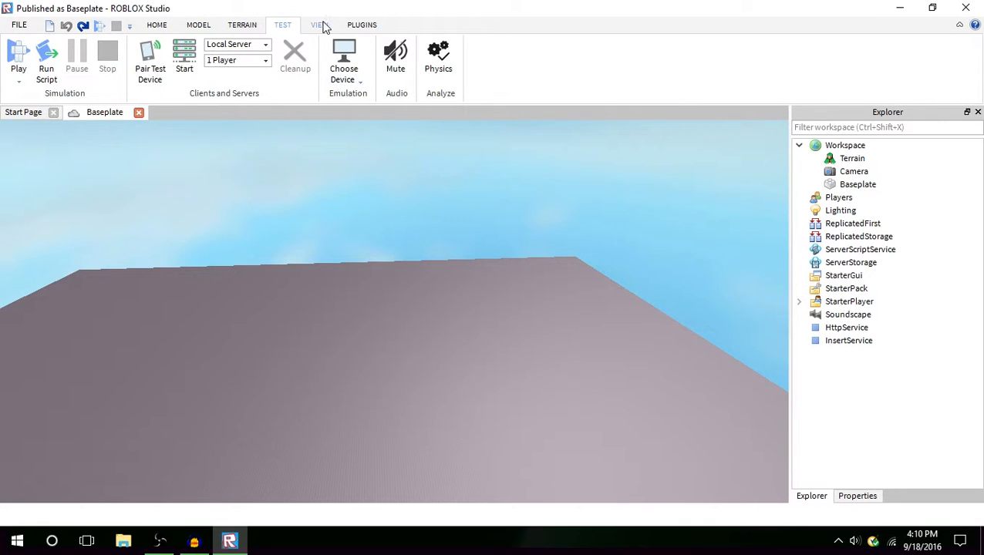
left_click(319, 25)
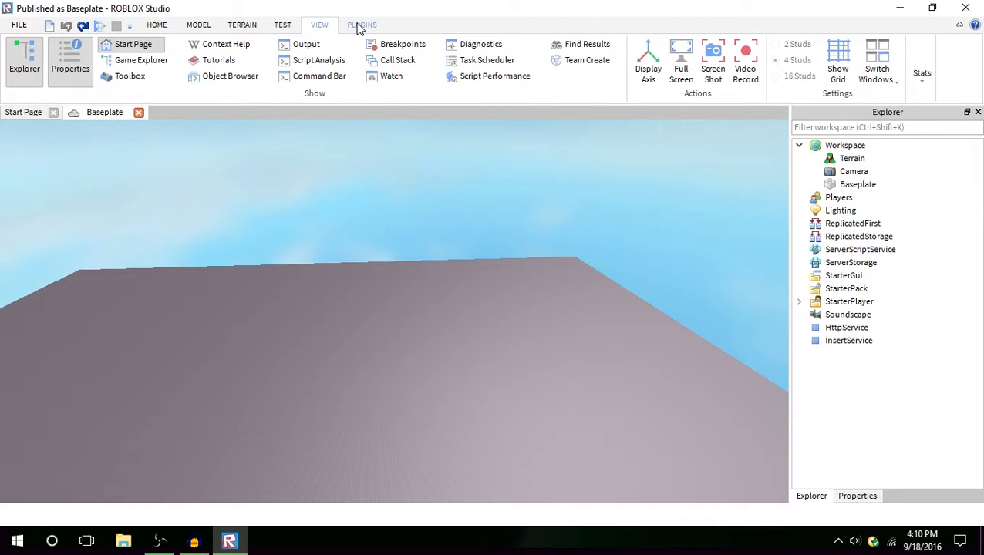
left_click(357, 28)
left_click(313, 29)
left_click(286, 28)
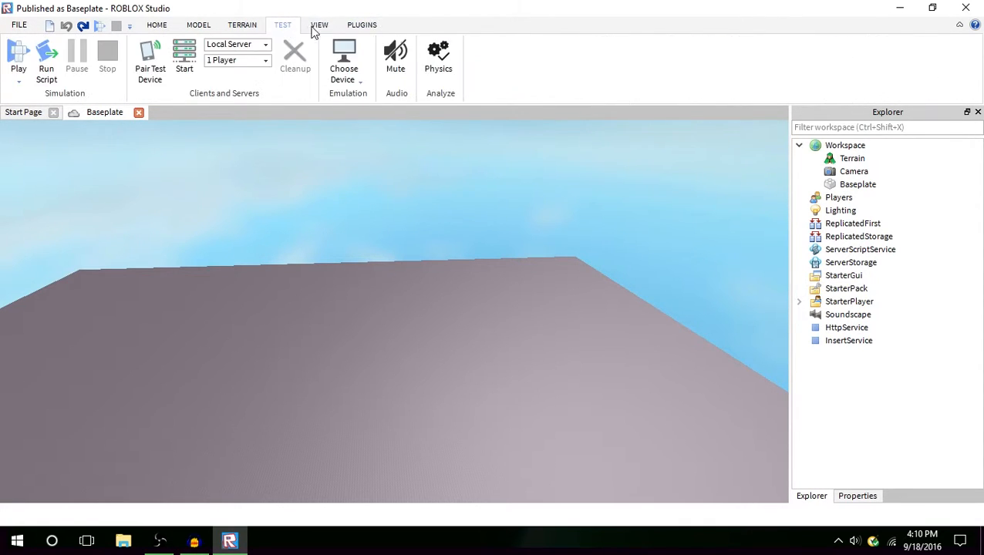
left_click(348, 29)
right_click_drag(344, 193, 343, 195)
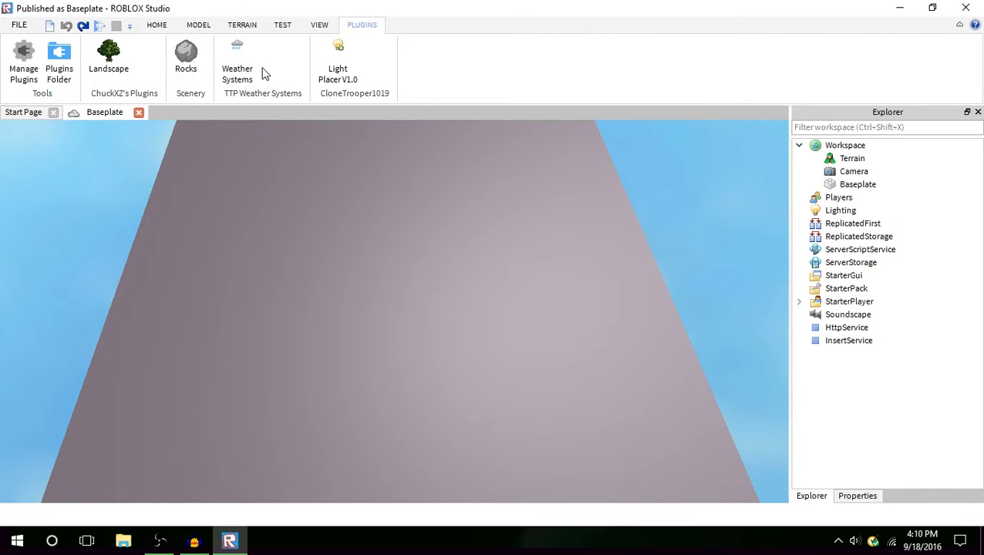
Open the Start Page in Classic View and list the plugins in the Library
left_click(44, 112)
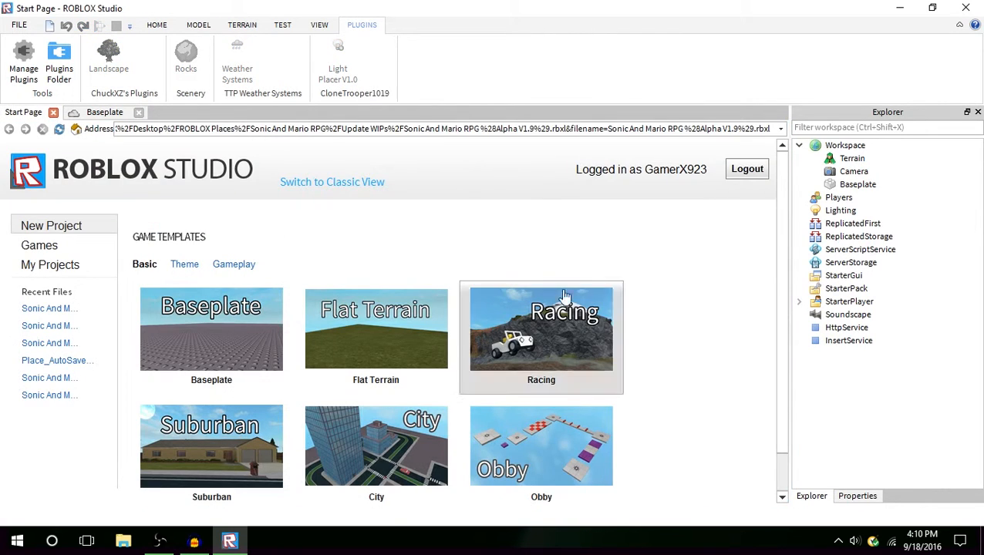
left_click(374, 183)
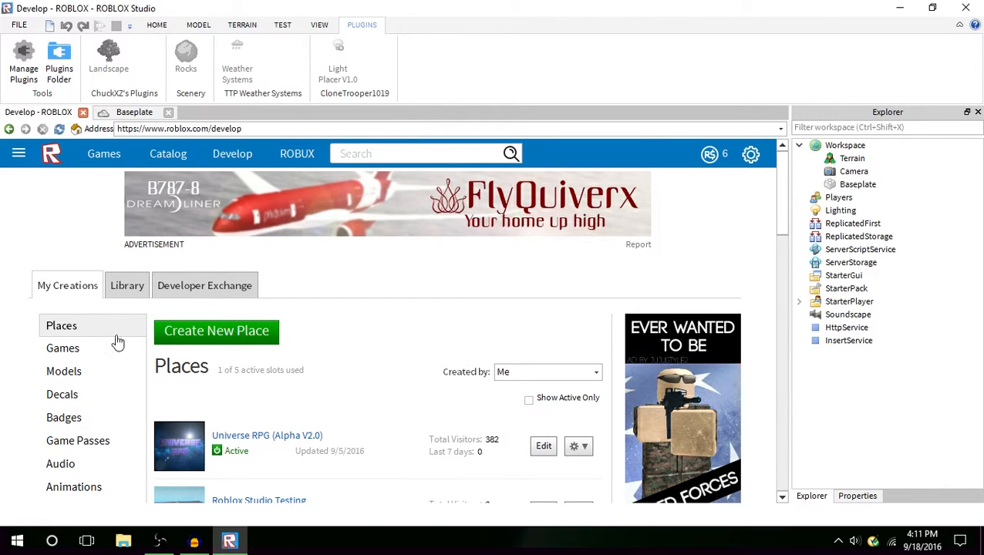
left_click(141, 290)
left_click(76, 454)
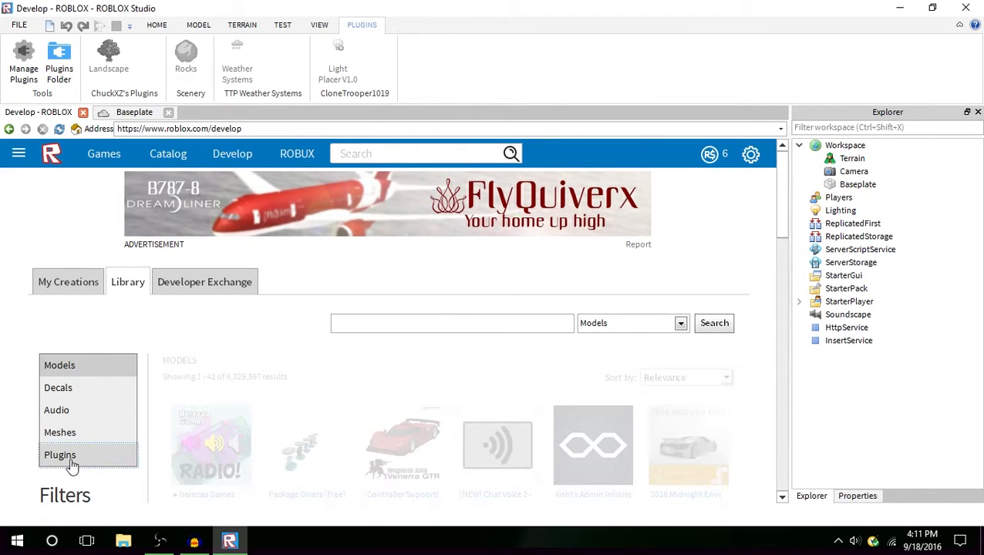
Browse the free plugins offered in the Library
scroll(340, 356, "down", 3)
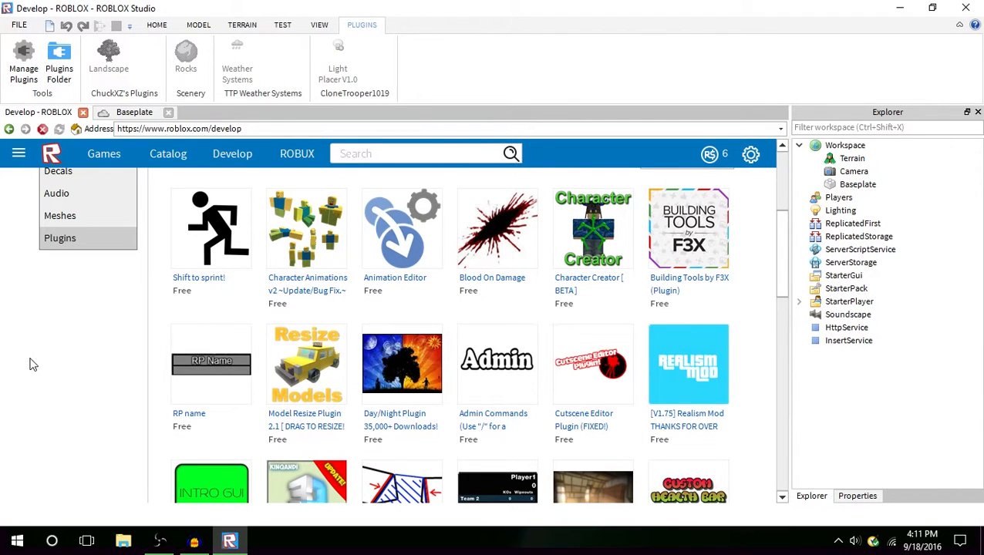
scroll(31, 357, "down", 3)
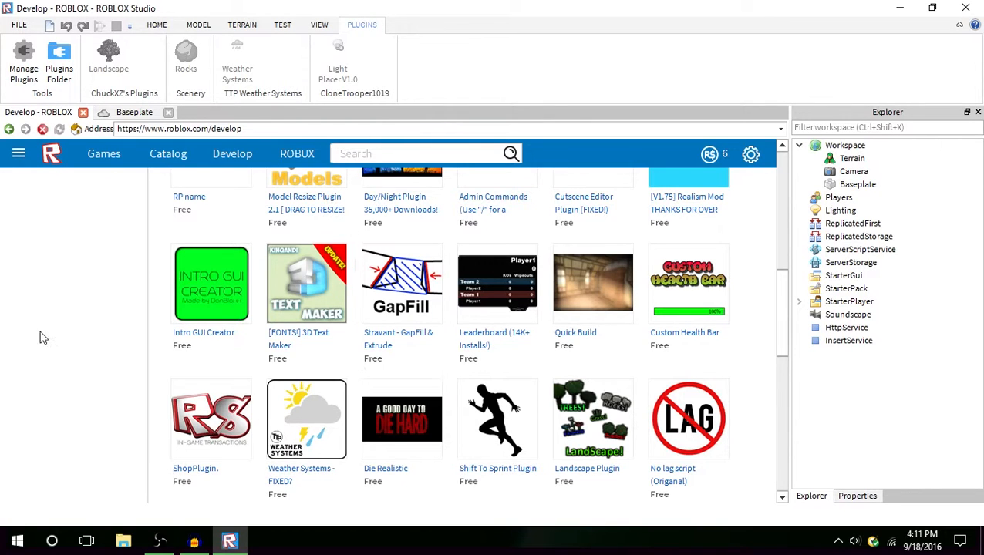
scroll(100, 332, "up", 5)
scroll(98, 351, "down", 3)
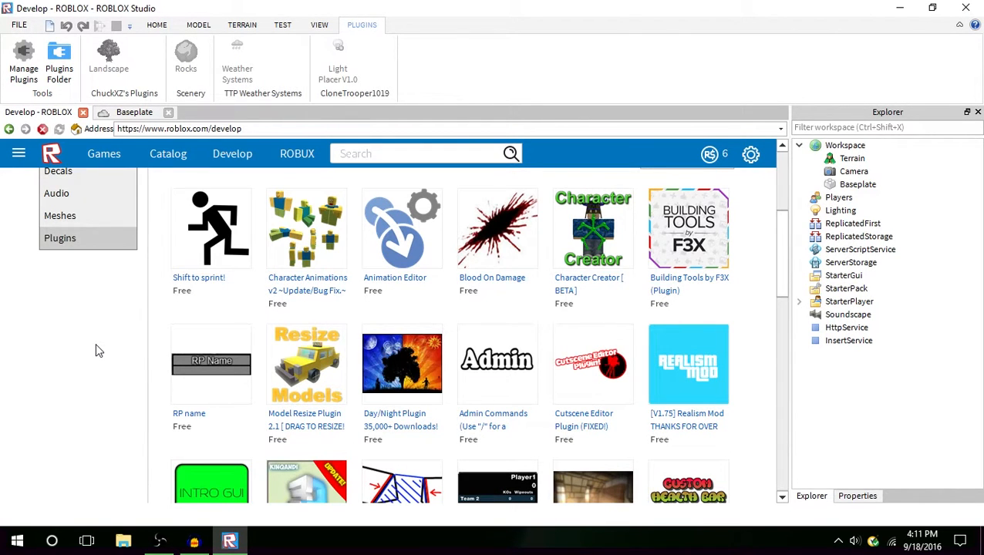
scroll(111, 351, "down", 3)
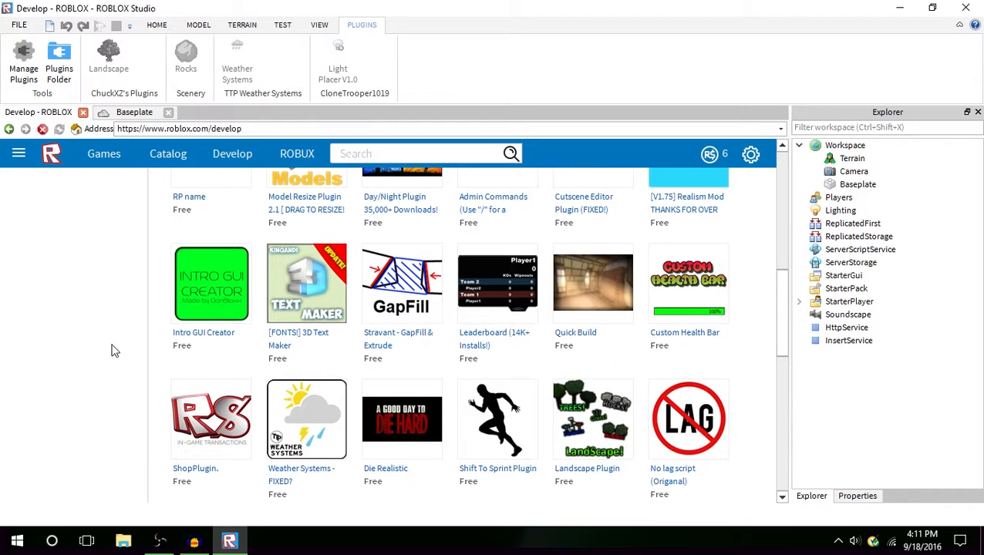
Look through the remaining free plugins on the Library's first results page
scroll(503, 467, "down", 3)
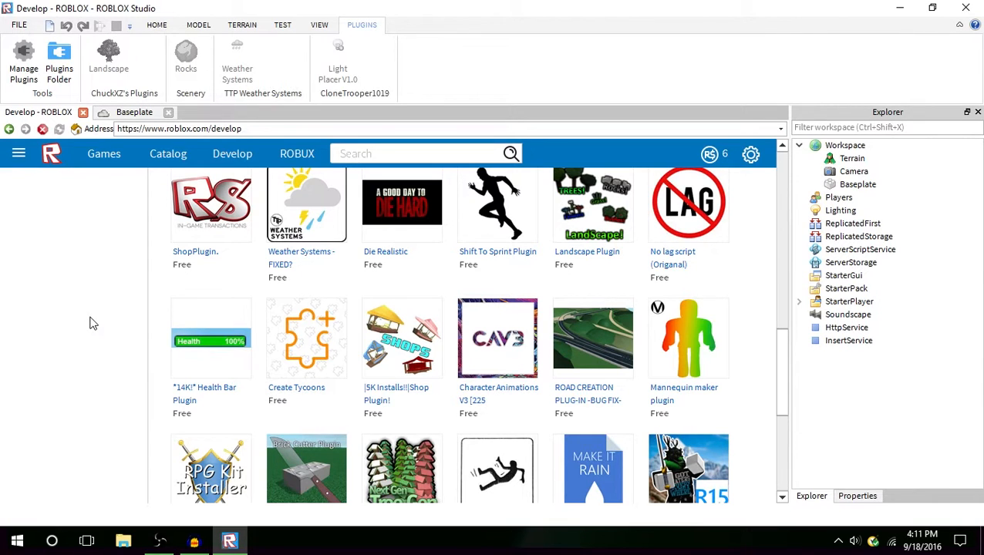
scroll(92, 319, "down", 3)
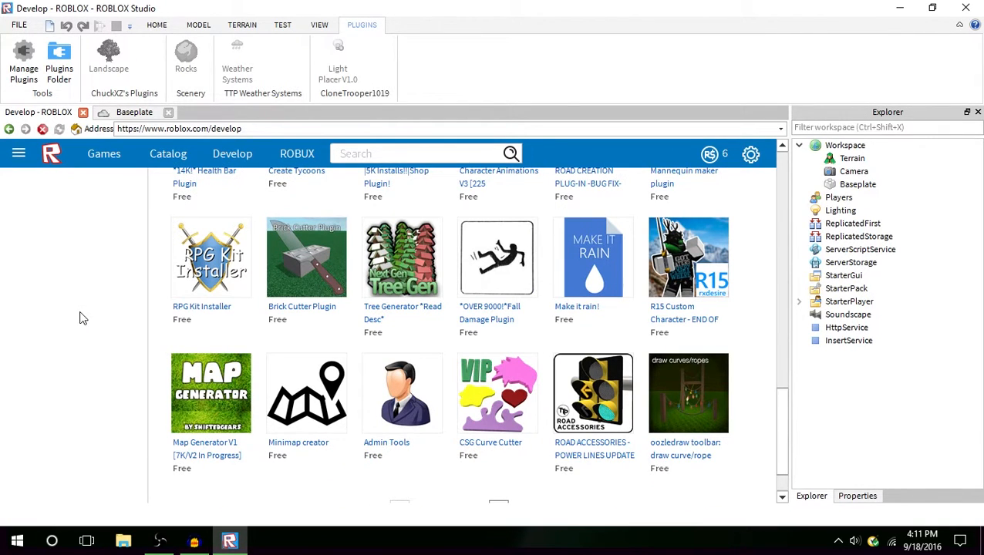
scroll(86, 304, "up", 3)
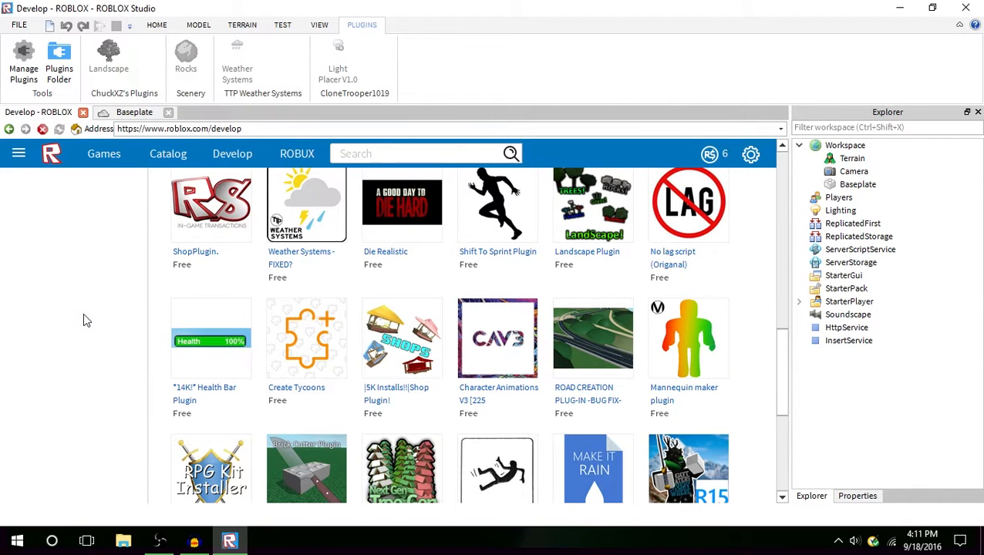
scroll(85, 317, "up", 10)
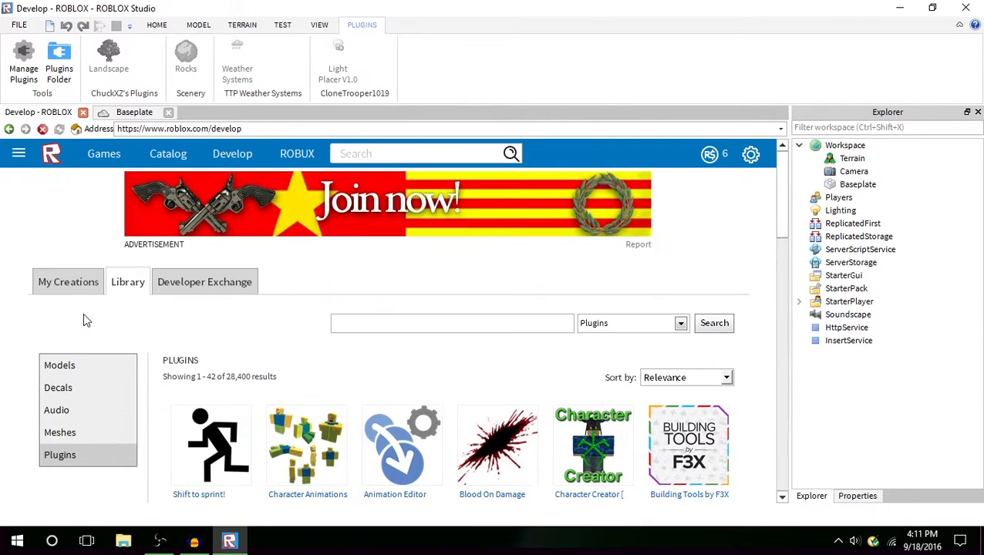
scroll(85, 317, "down", 3)
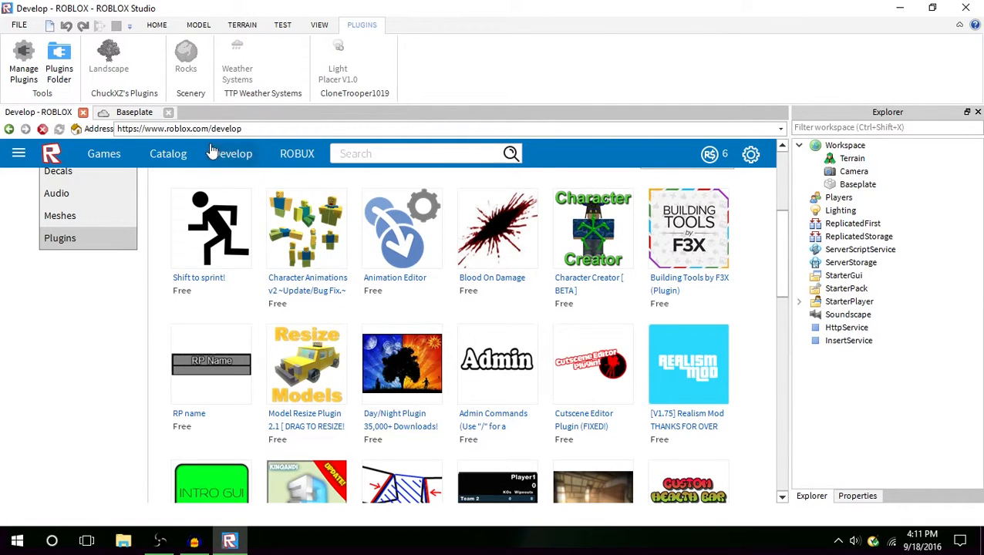
Return to the Baseplate place, show the categories of ChuckXZ's Landscape plugin, and switch back to the Select tool
left_click(137, 113)
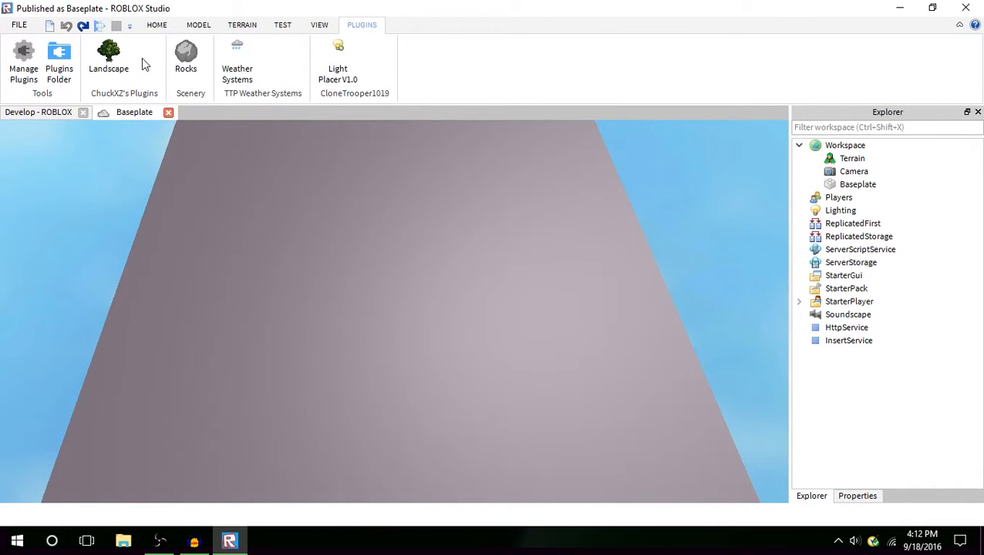
left_click(111, 71)
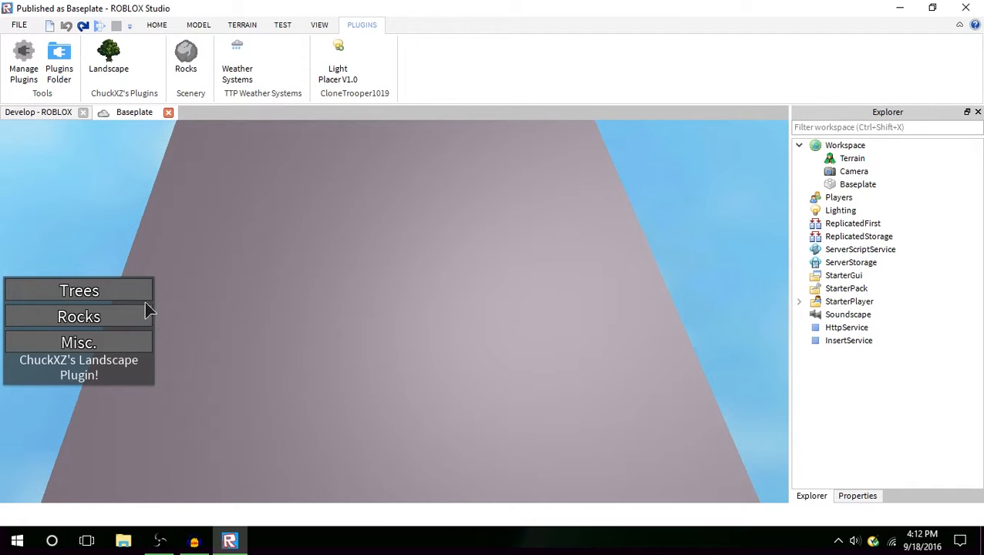
left_click(115, 290)
left_click(66, 271)
left_click(159, 26)
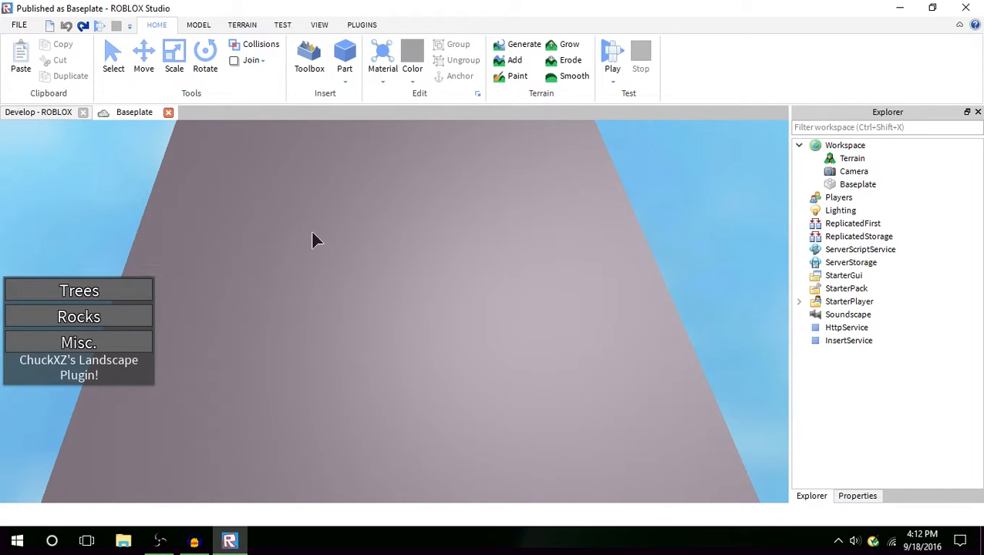
right_click(318, 235)
left_click(116, 60)
left_click_drag(258, 251, 296, 279)
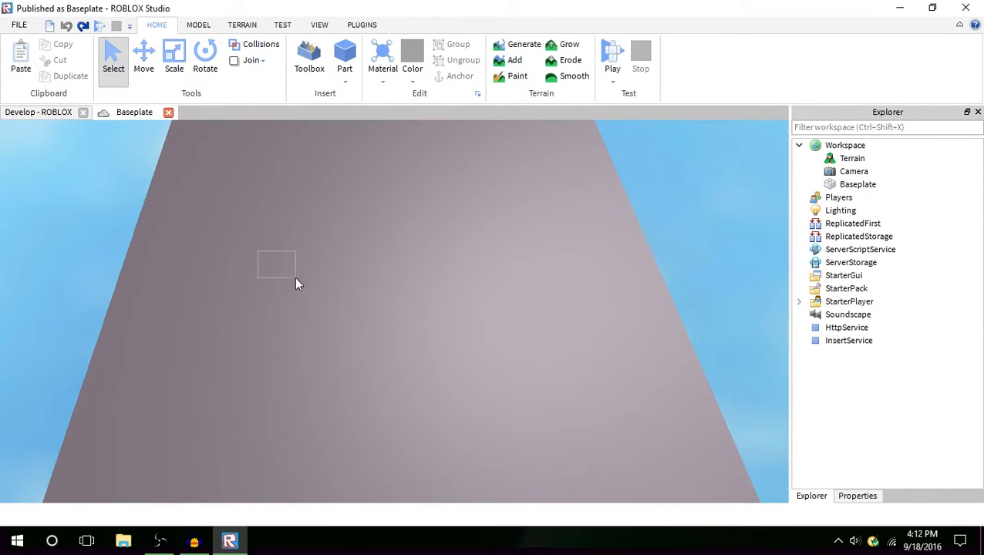
right_click_drag(296, 279, 295, 278)
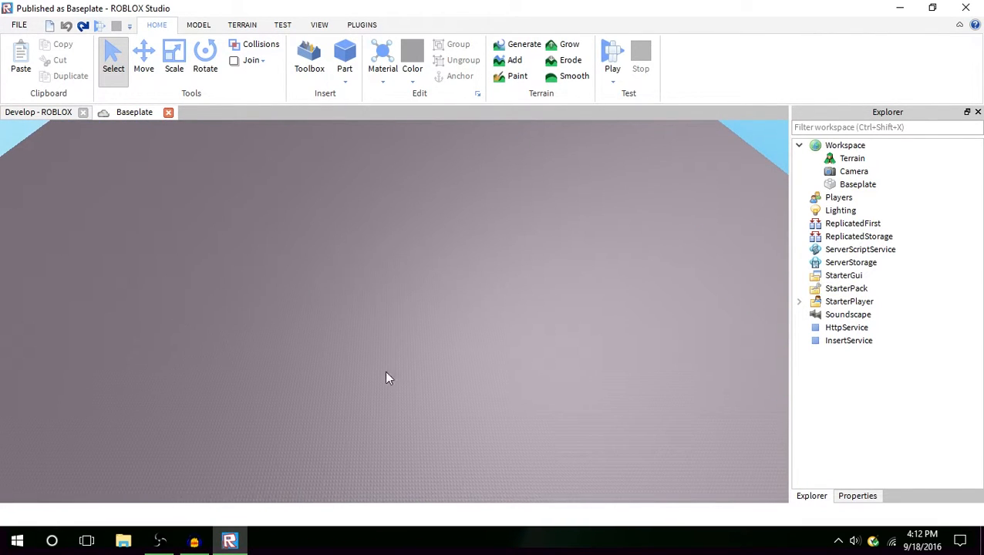
Check the recording in Open Broadcaster Software and return to Roblox Studio
left_click(160, 541)
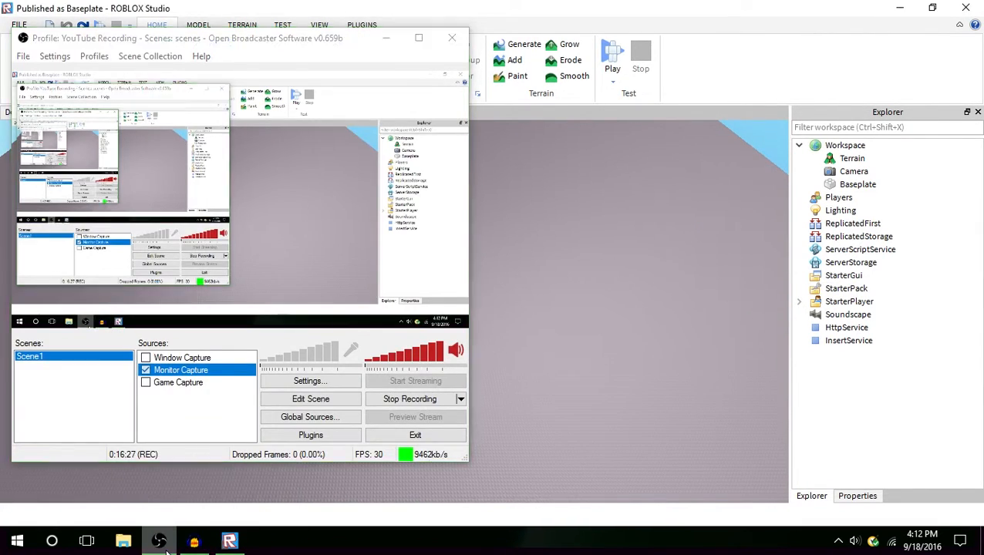
left_click(165, 550)
scroll(387, 418, "down", 5)
right_click_drag(388, 418, 387, 418)
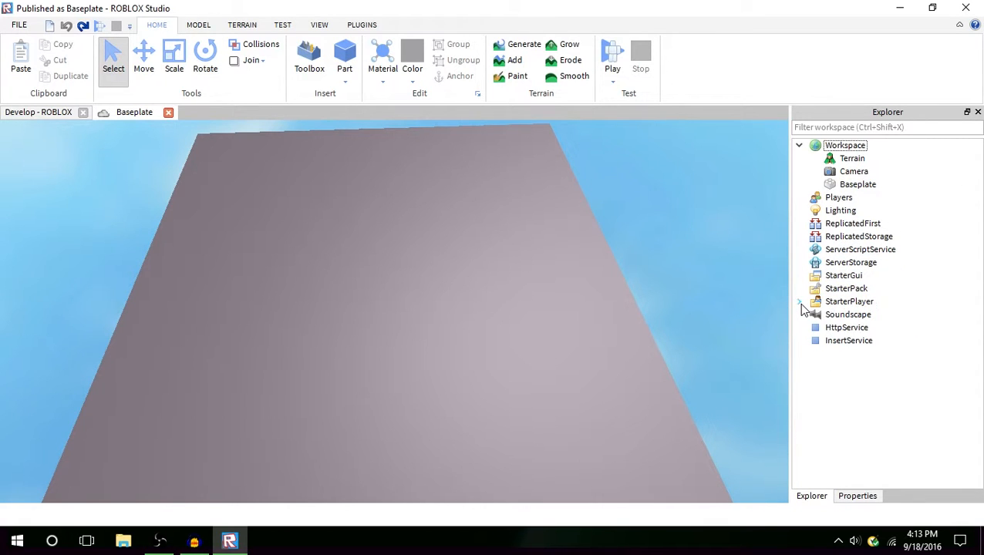
List the decals in the Library and browse the free ones offered
left_click(48, 111)
left_click(120, 114)
left_click(70, 111)
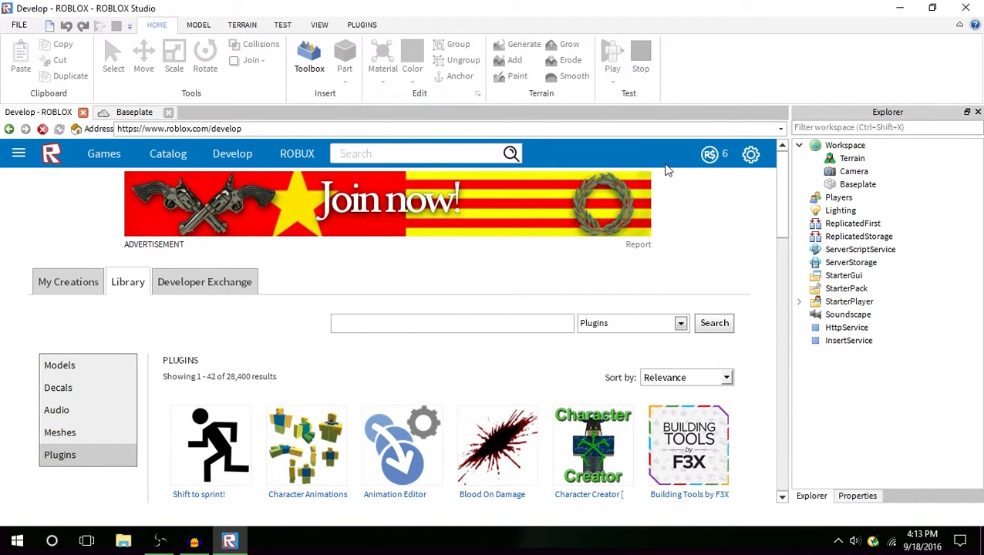
left_click(80, 397)
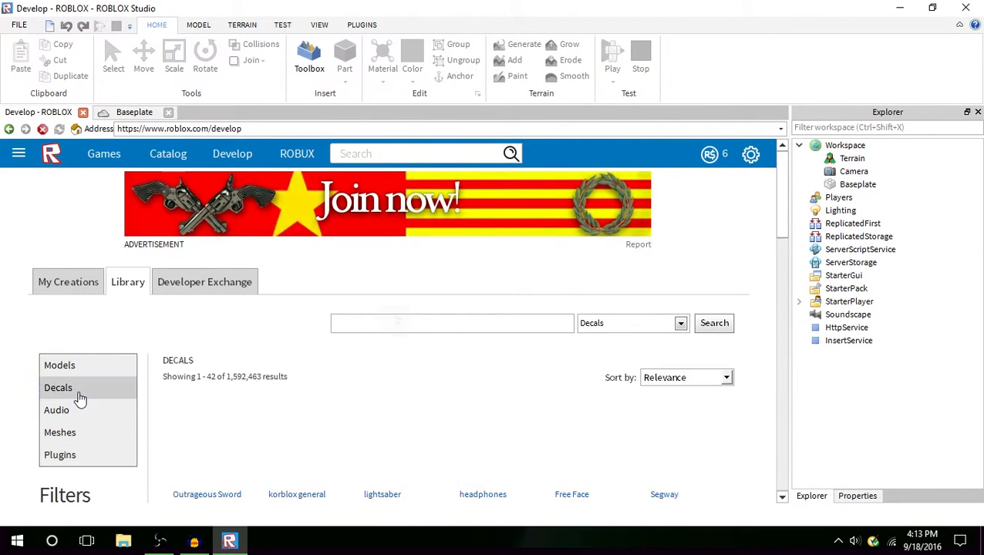
scroll(369, 348, "down", 3)
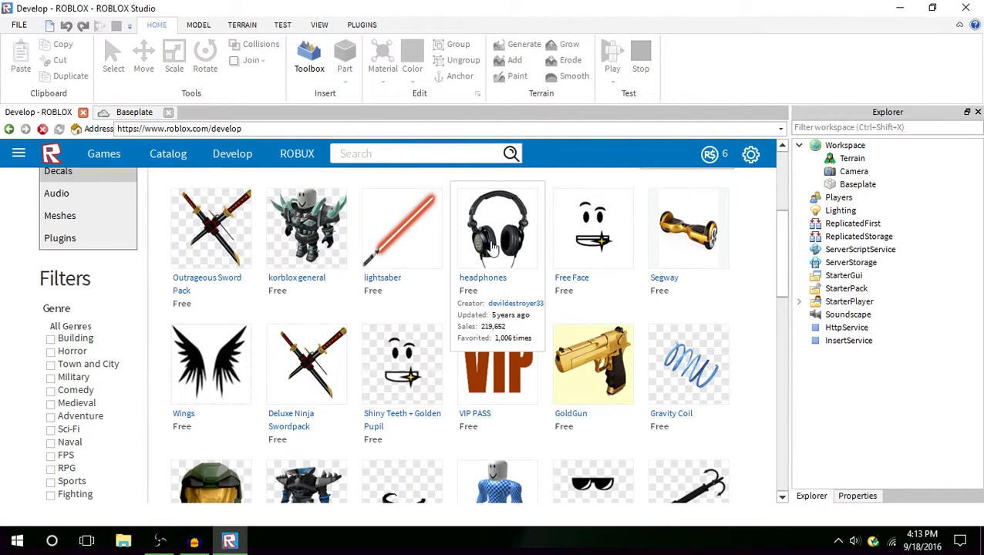
scroll(432, 371, "down", 3)
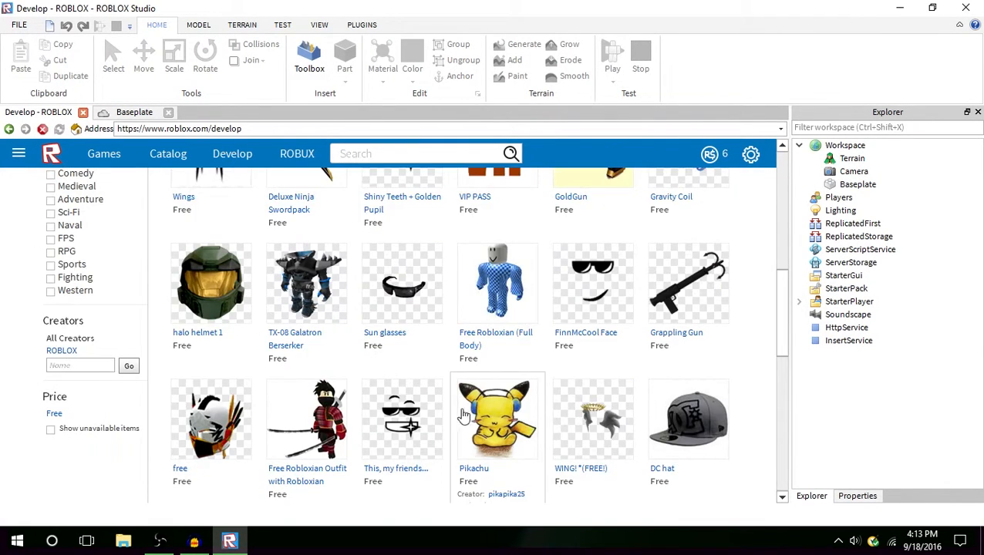
scroll(527, 374, "up", 10)
Insert a part in the Baseplate place and scale it into a flat slab covering much of the baseplate
left_click(129, 114)
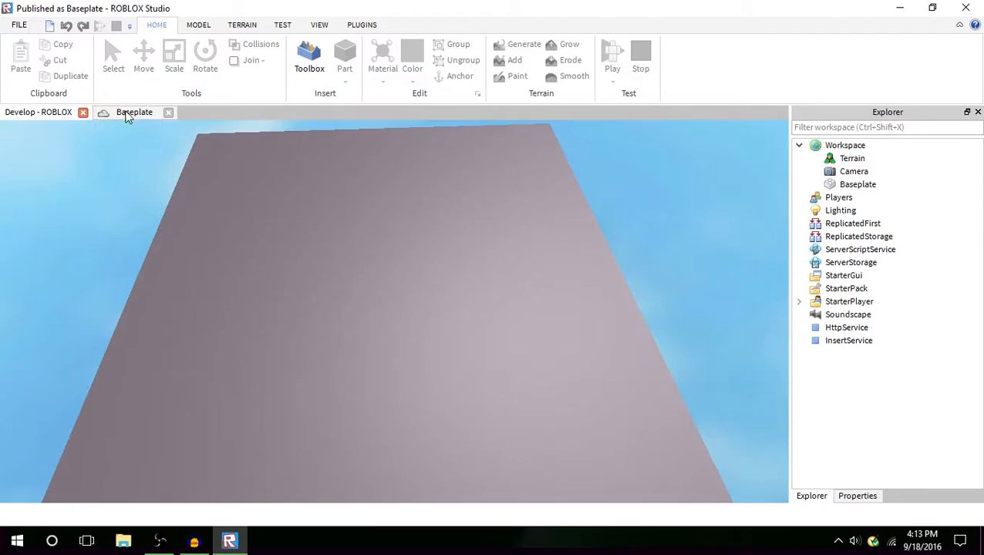
left_click(355, 58)
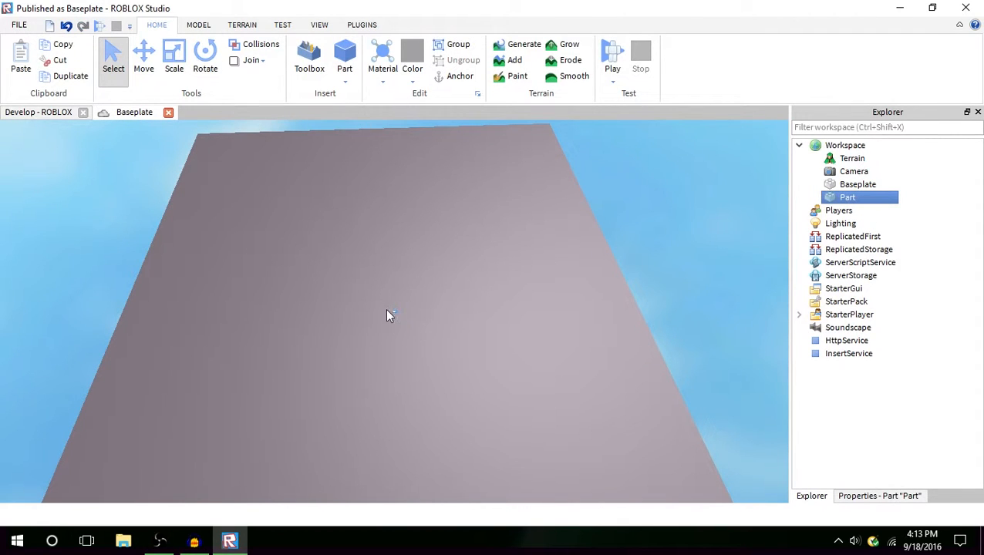
left_click(174, 60)
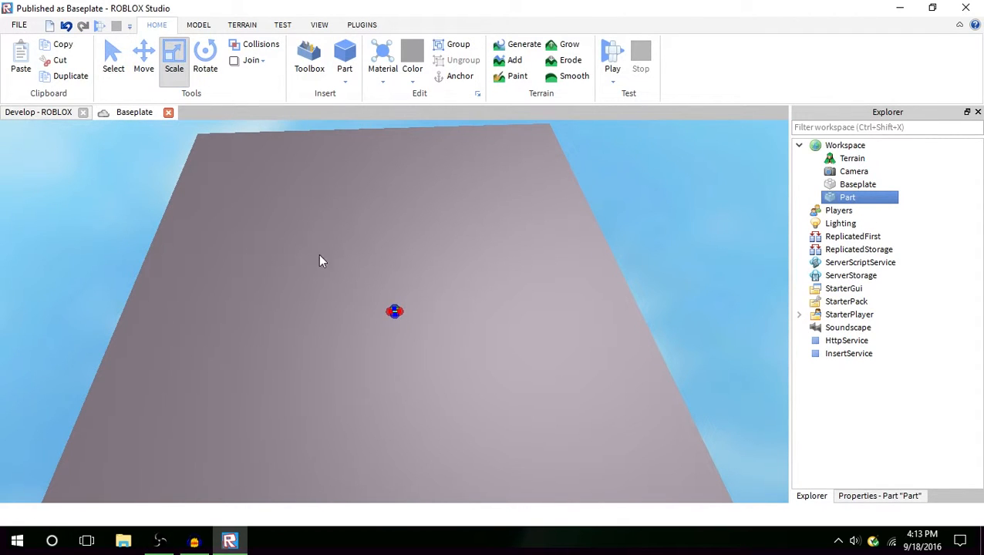
left_click_drag(401, 310, 515, 479)
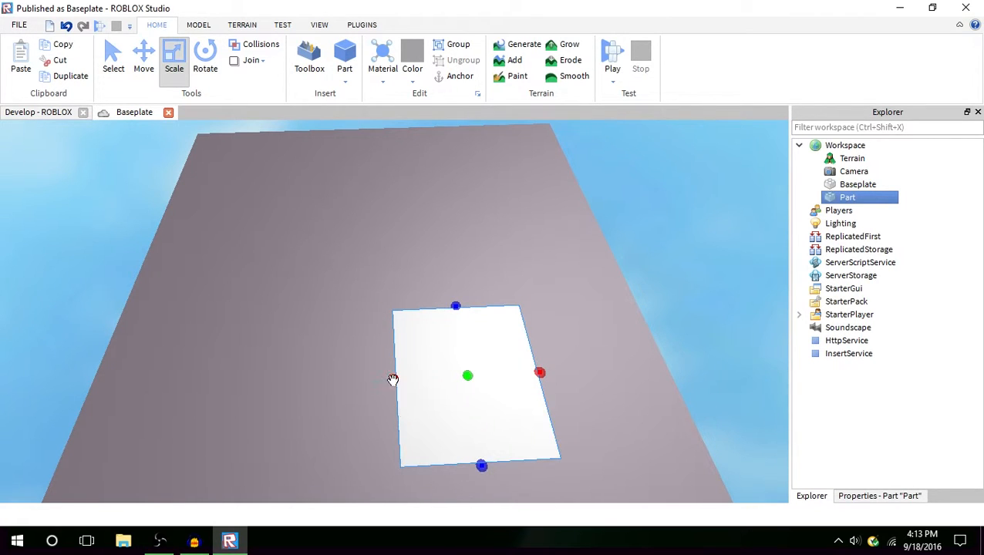
left_click_drag(393, 380, 198, 365)
left_click_drag(353, 310, 354, 172)
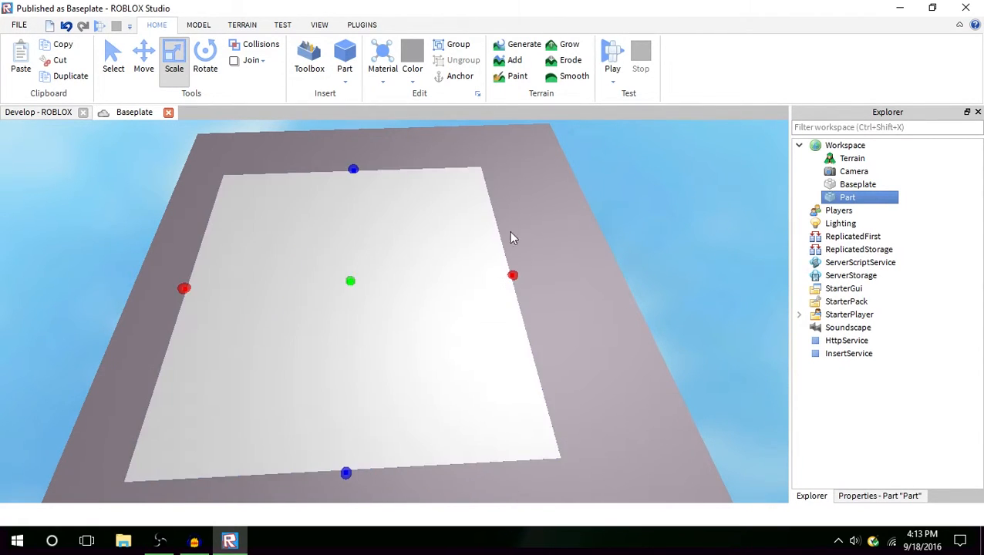
left_click(544, 332)
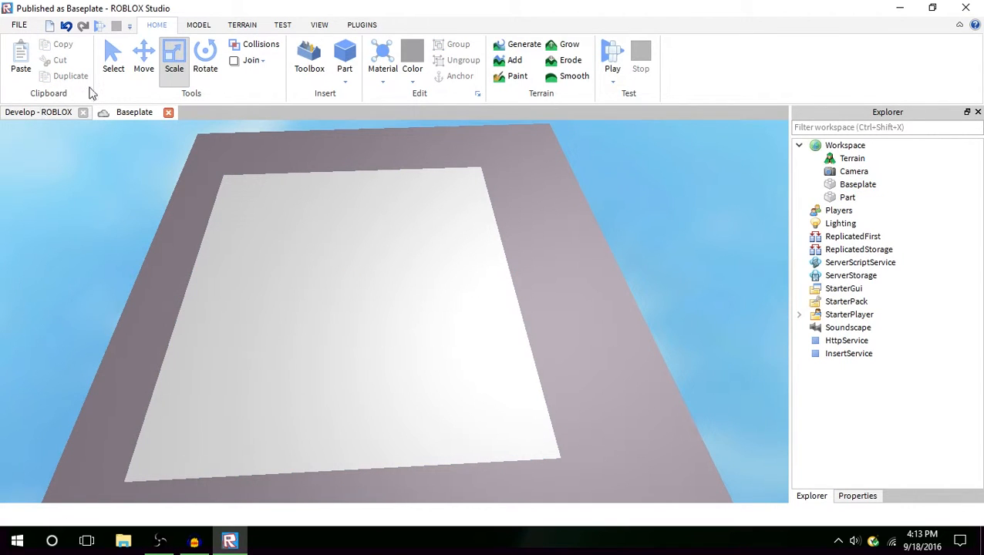
Review the Model, Home, Terrain, Test, View and Plugins tool sets, ending on the smooth terrain tools
left_click(199, 25)
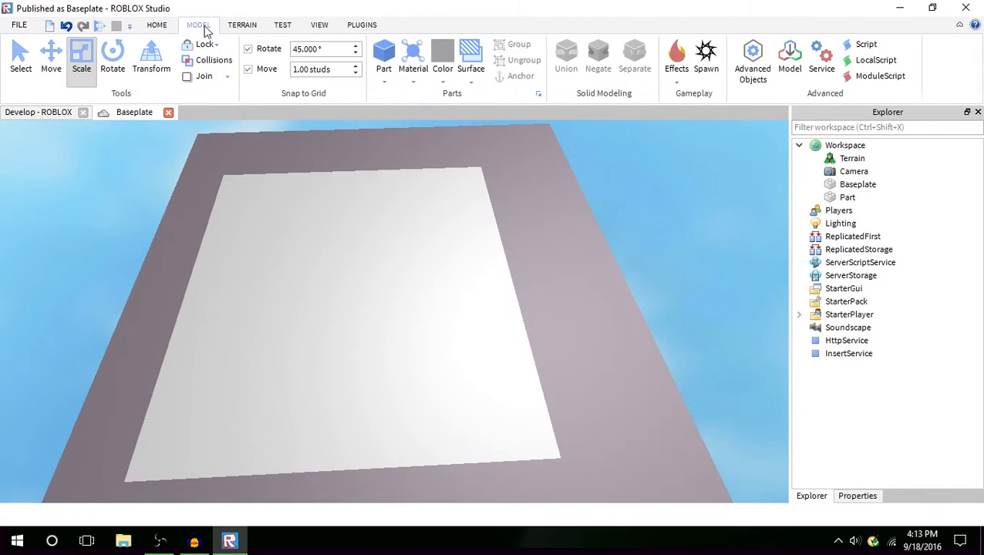
left_click(162, 24)
left_click(246, 25)
left_click(282, 28)
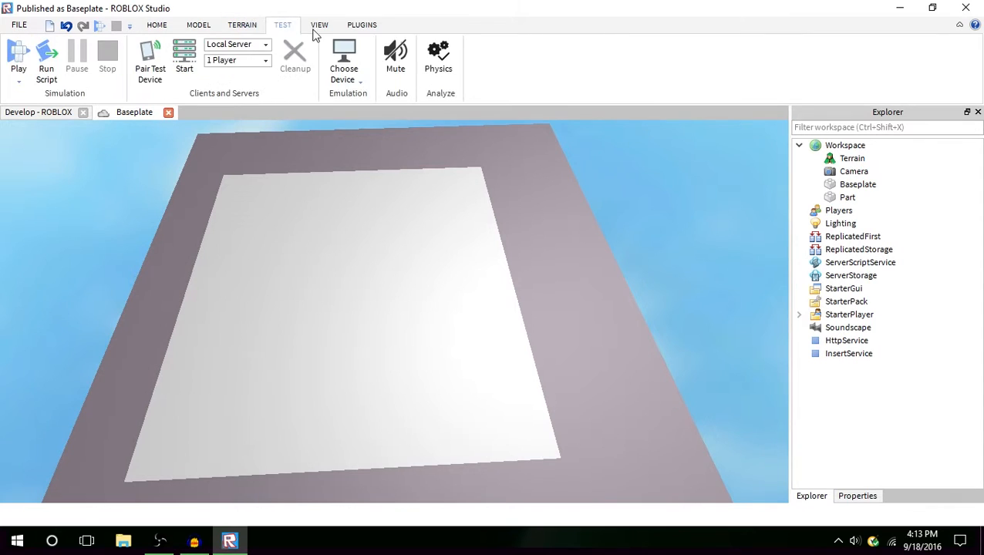
left_click(362, 29)
left_click(323, 29)
left_click(157, 26)
left_click(243, 25)
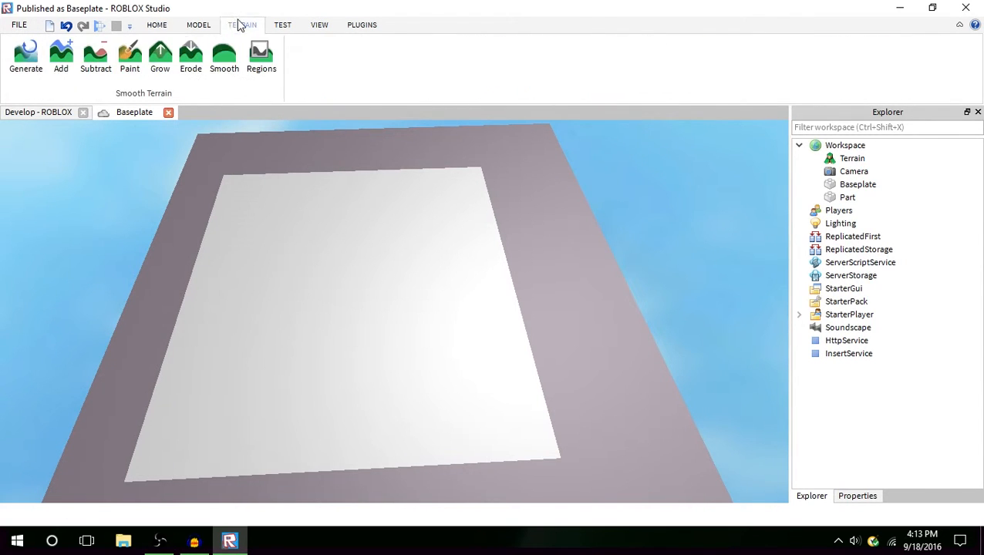
left_click(199, 25)
left_click(281, 26)
left_click(248, 26)
double_click(208, 13)
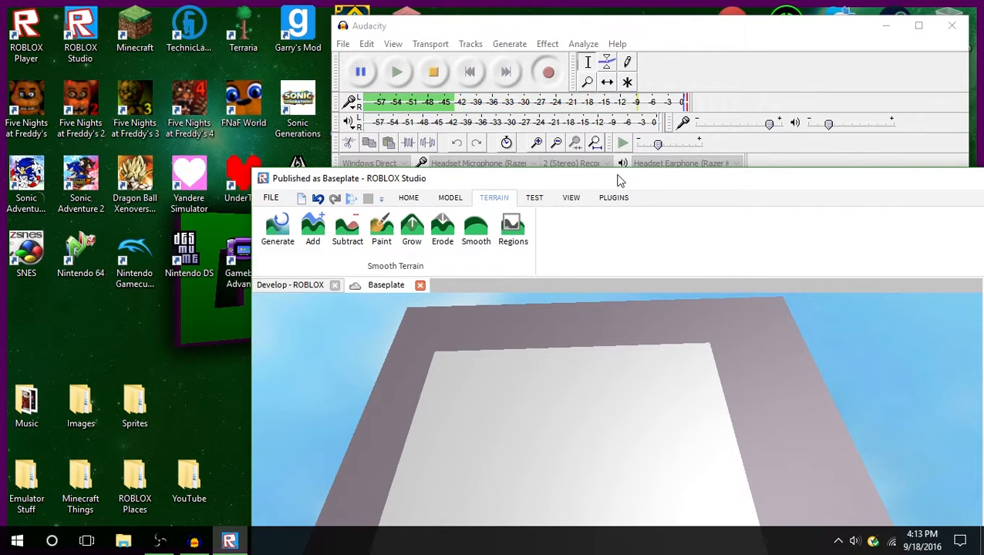
left_click_drag(622, 179, 609, 178)
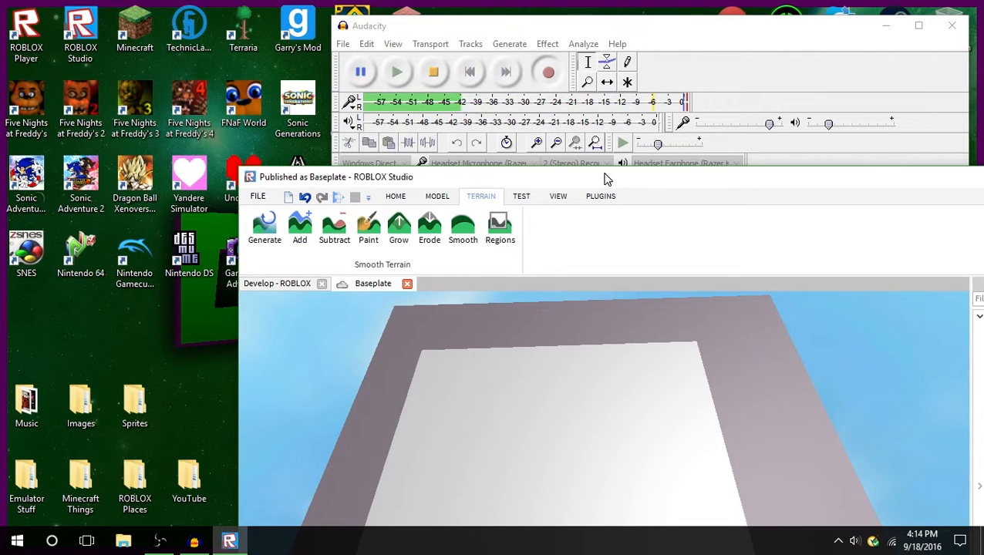
left_click_drag(606, 179, 610, 97)
double_click(607, 96)
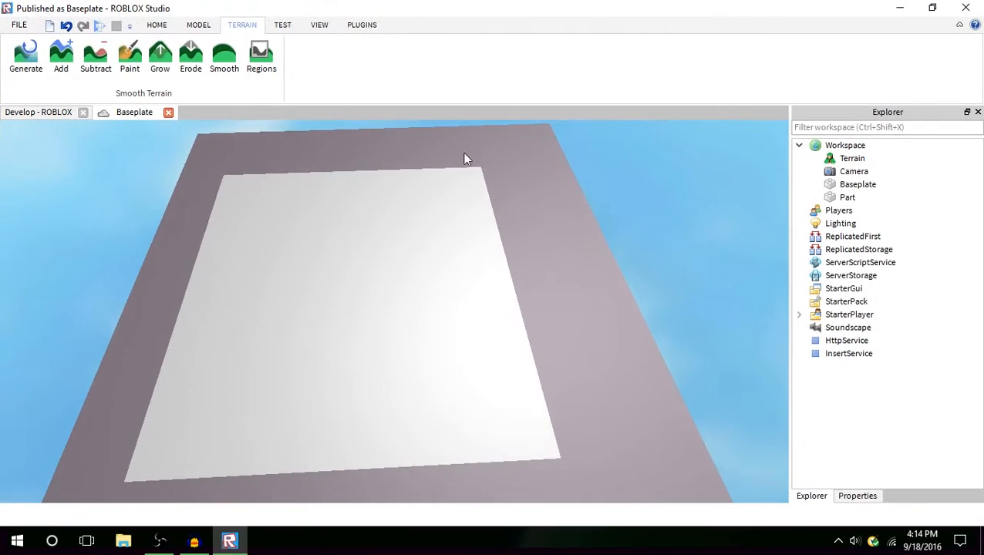
Open the Toolbox beside the Baseplate place
right_click_drag(435, 332, 521, 314)
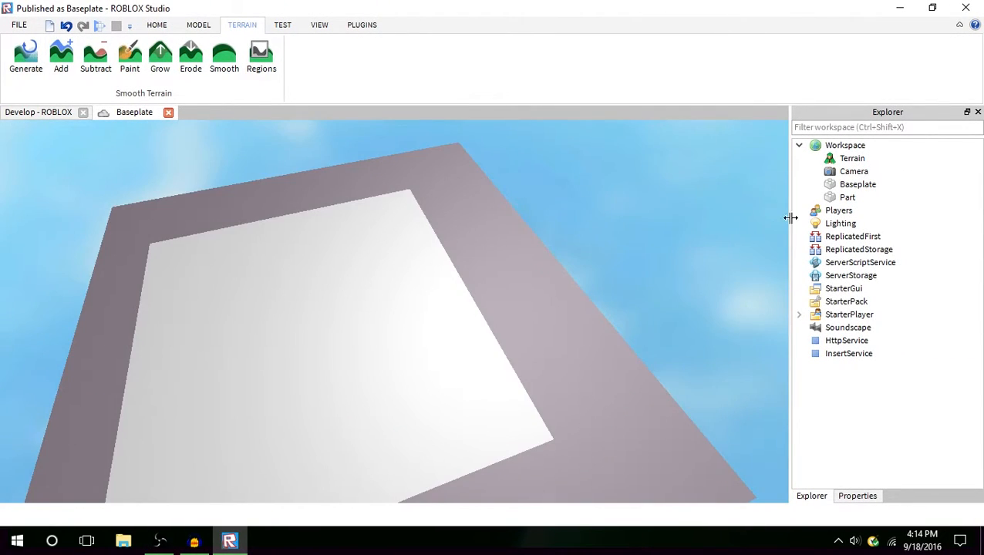
right_click_drag(791, 217, 661, 279)
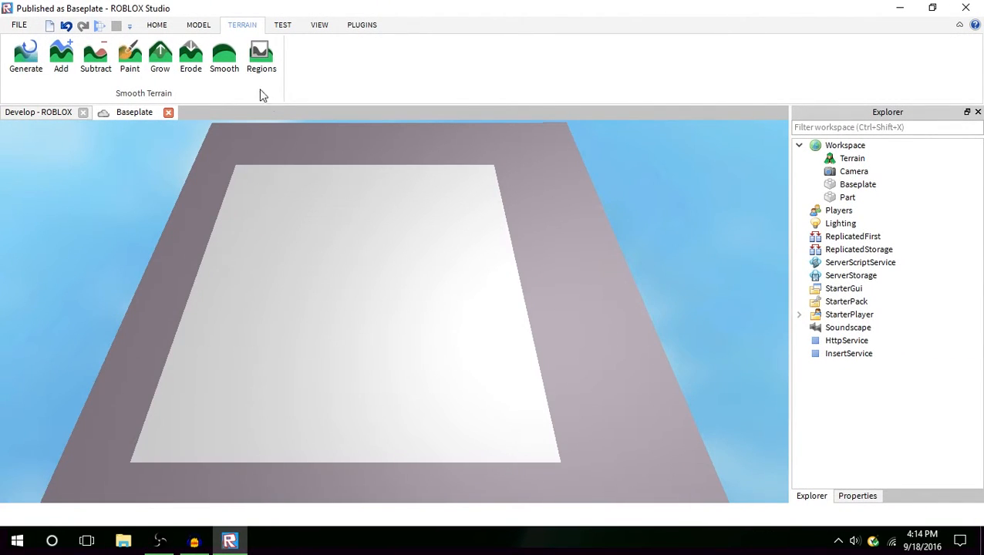
left_click(319, 24)
left_click(242, 25)
left_click(201, 25)
left_click(158, 25)
left_click(309, 61)
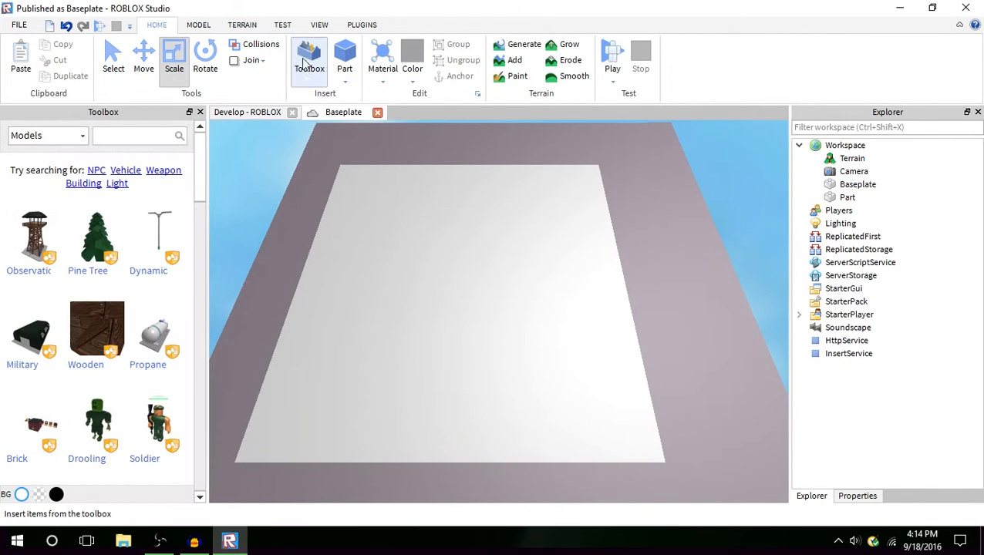
List your own decals in the Toolbox, switch to the public Decals category and browse the images offered
left_click(47, 136)
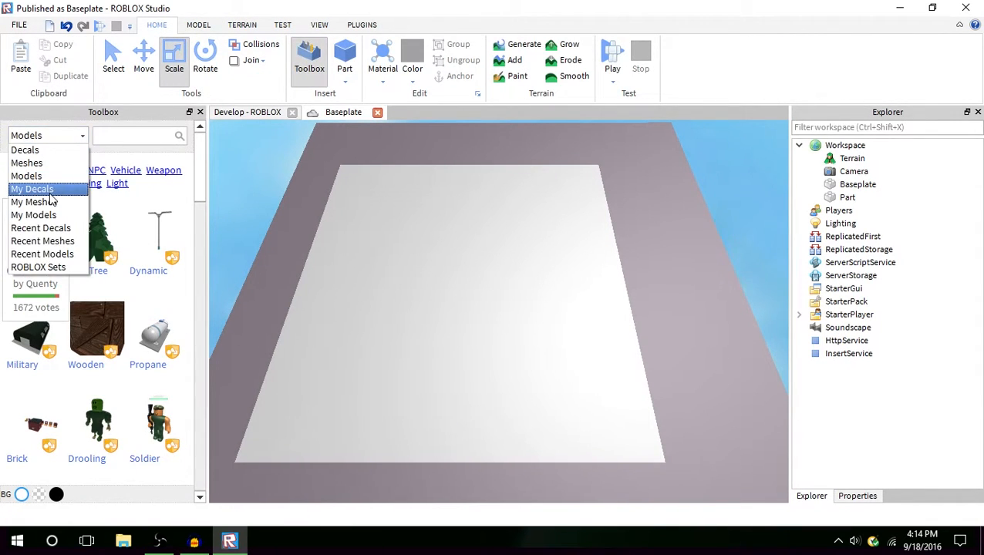
left_click(35, 190)
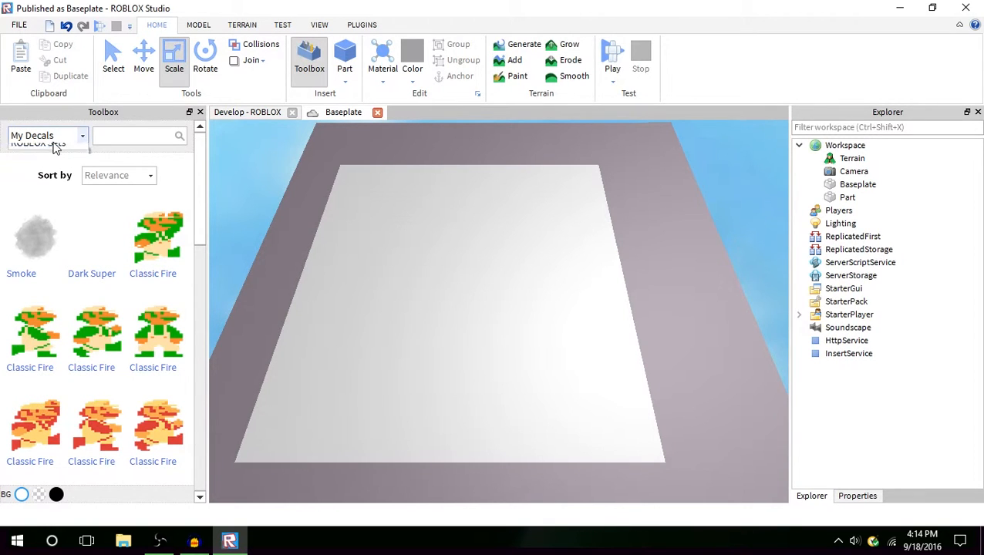
left_click(55, 158)
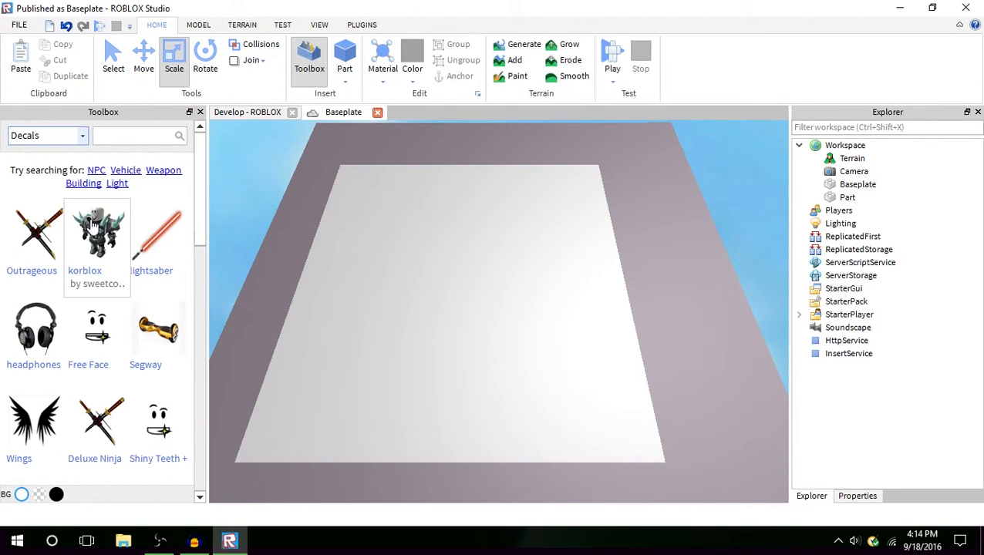
scroll(102, 258, "down", 3)
scroll(142, 197, "up", 3)
scroll(152, 276, "down", 3)
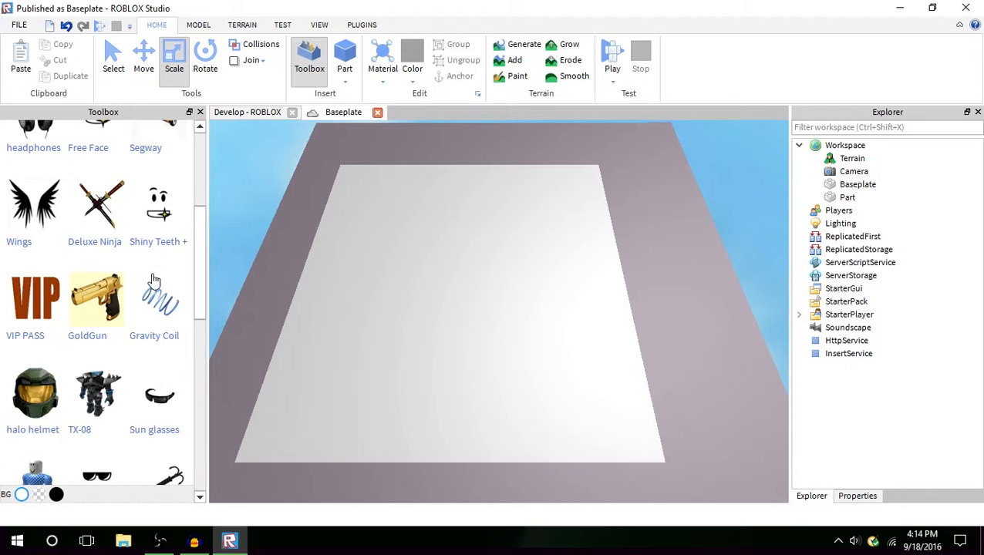
scroll(152, 279, "down", 5)
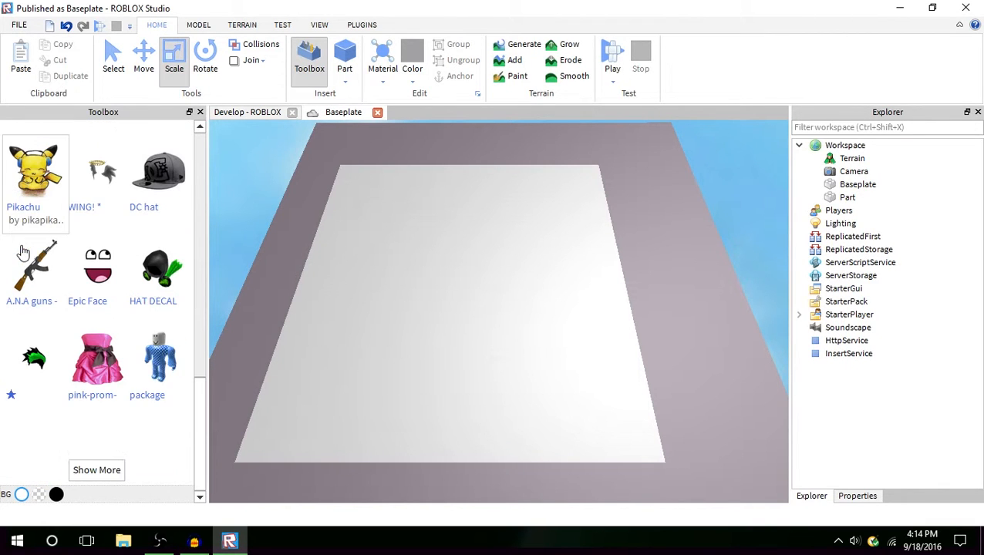
Load more public decals and apply the pink hair decal to the top face of the slab
left_click(81, 472)
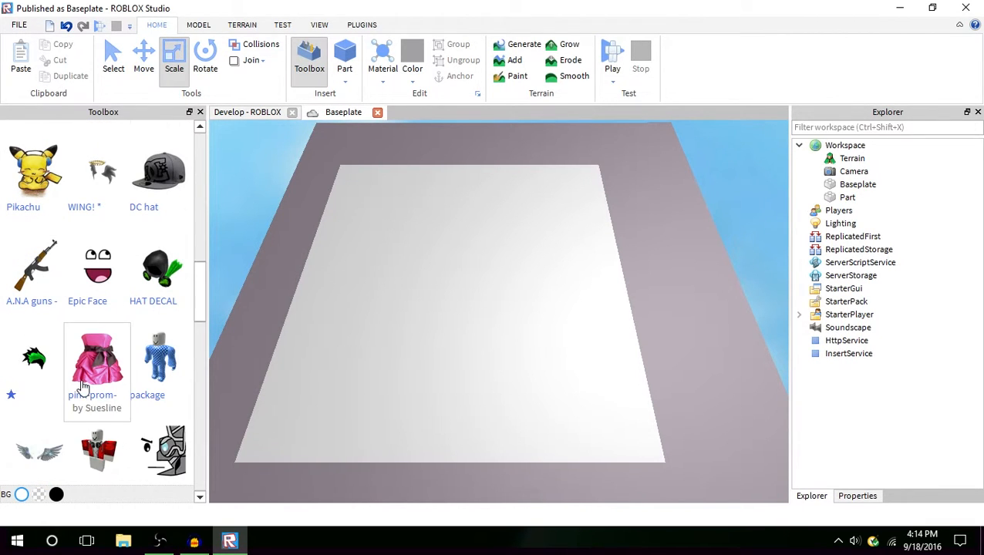
scroll(85, 362, "down", 3)
scroll(100, 330, "down", 3)
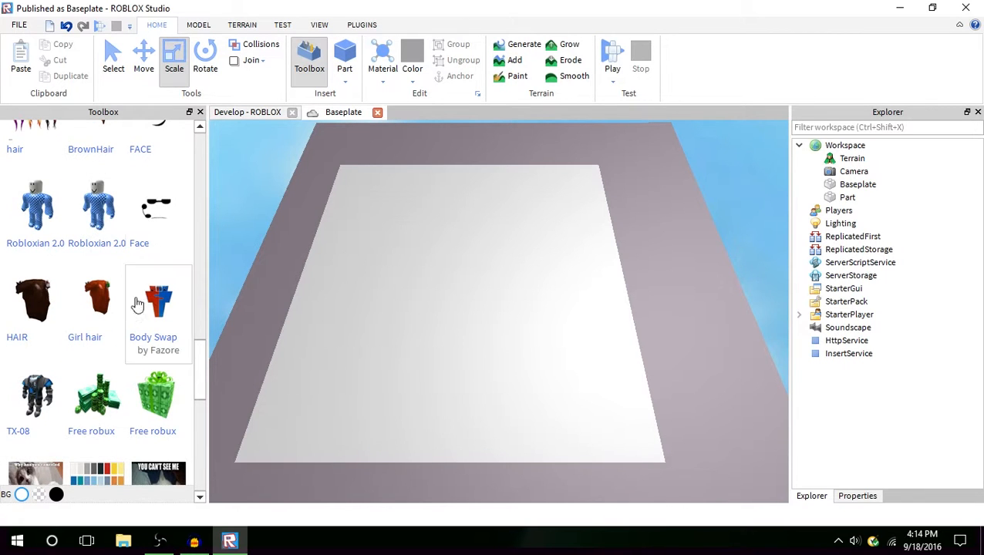
scroll(105, 332, "down", 8)
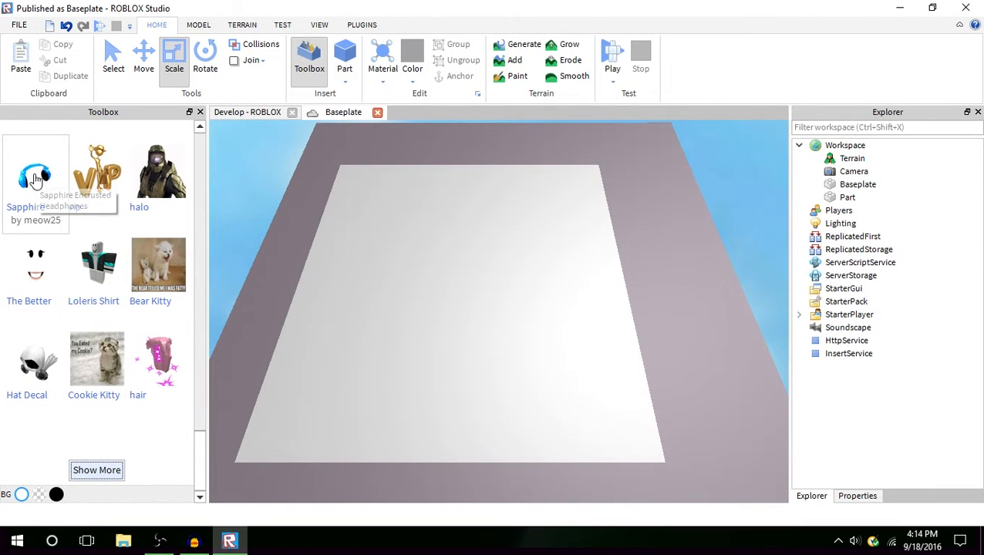
left_click(171, 366)
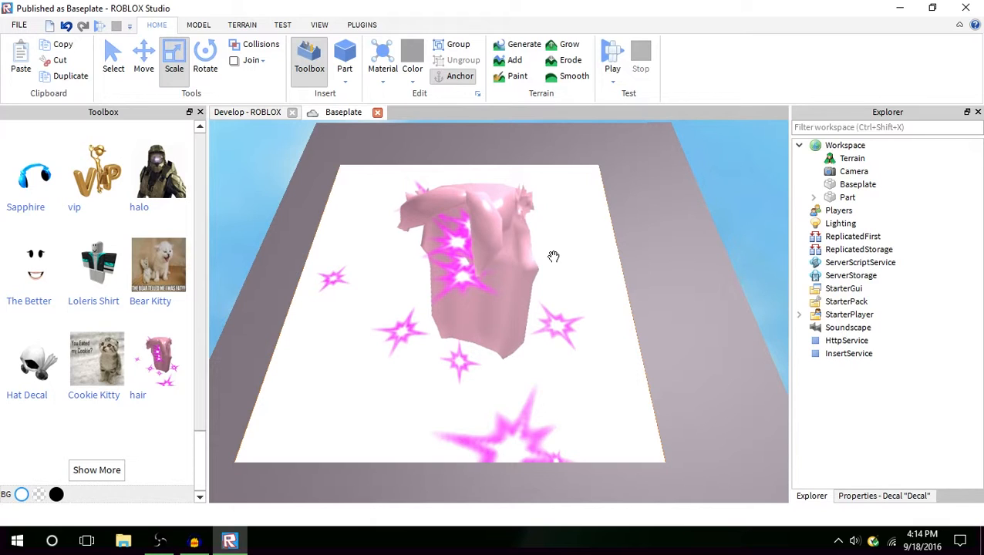
left_click(554, 257)
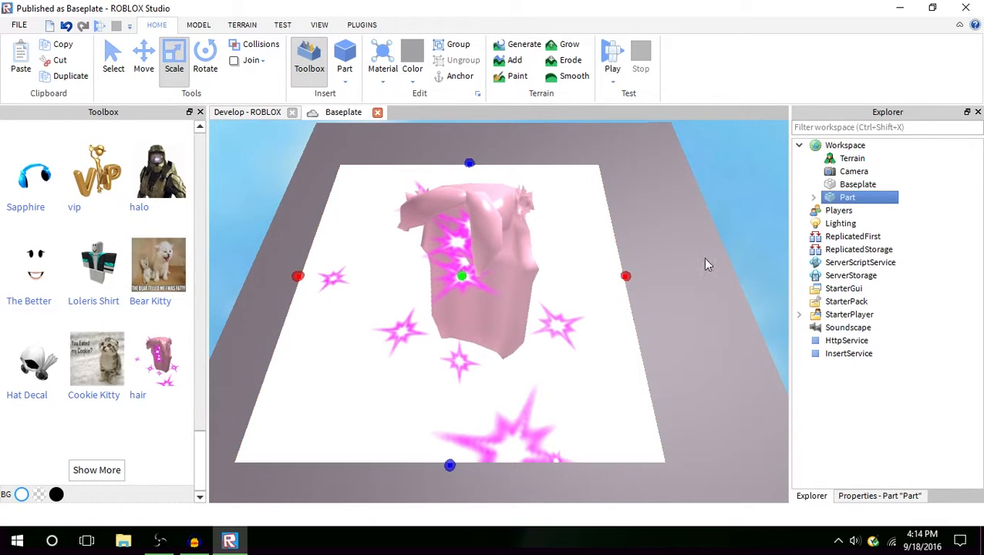
Make the hair decal inside the part semi-transparent, trying a transparency of .5 in its properties
left_click(874, 501)
left_click(812, 500)
left_click(814, 197)
left_click(837, 223)
left_click(858, 210)
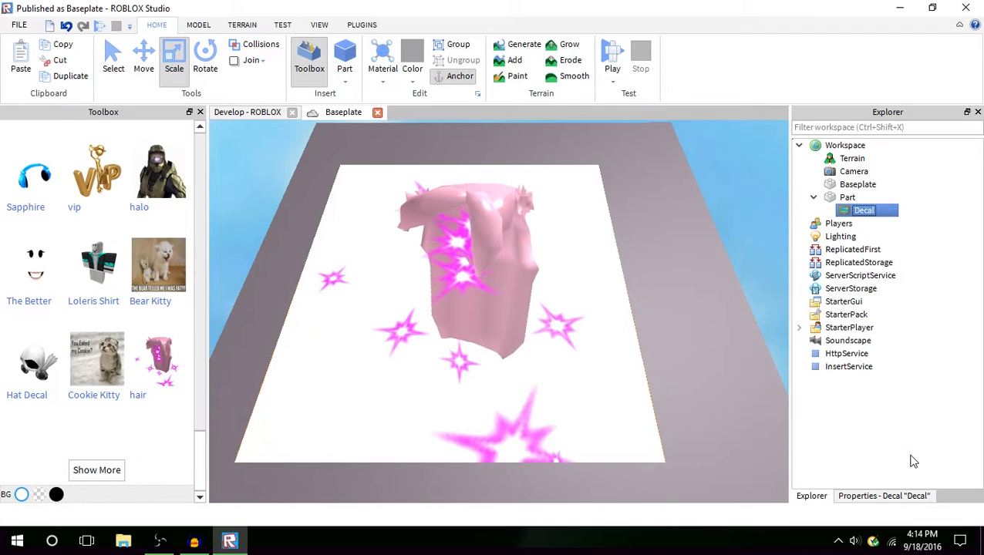
left_click(887, 496)
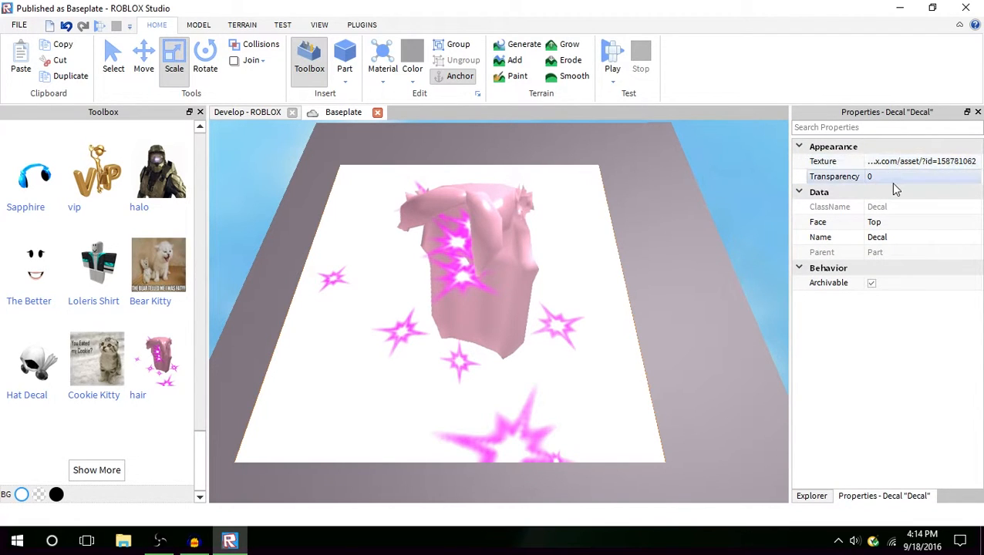
left_click(906, 177)
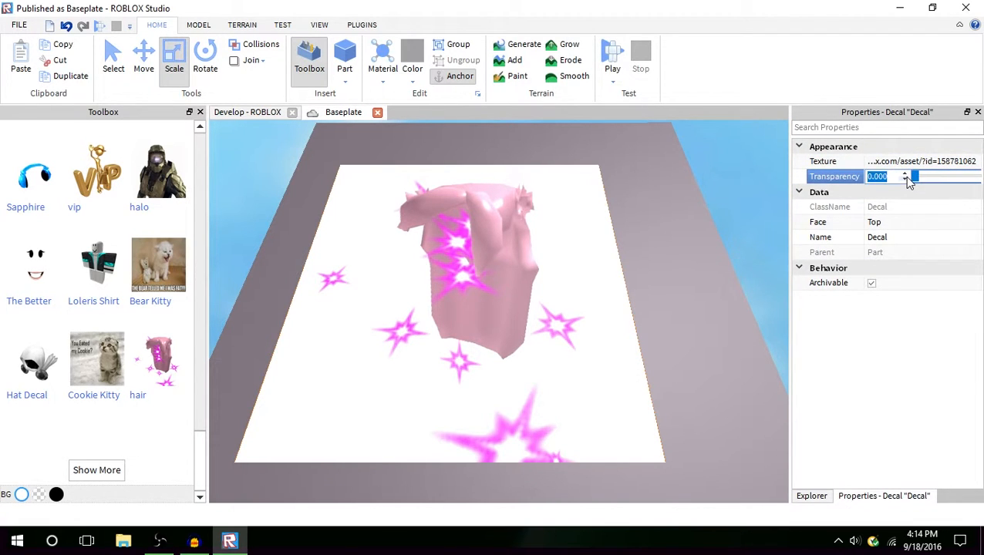
type(".5")
key("BackSpace")
key("BackSpace")
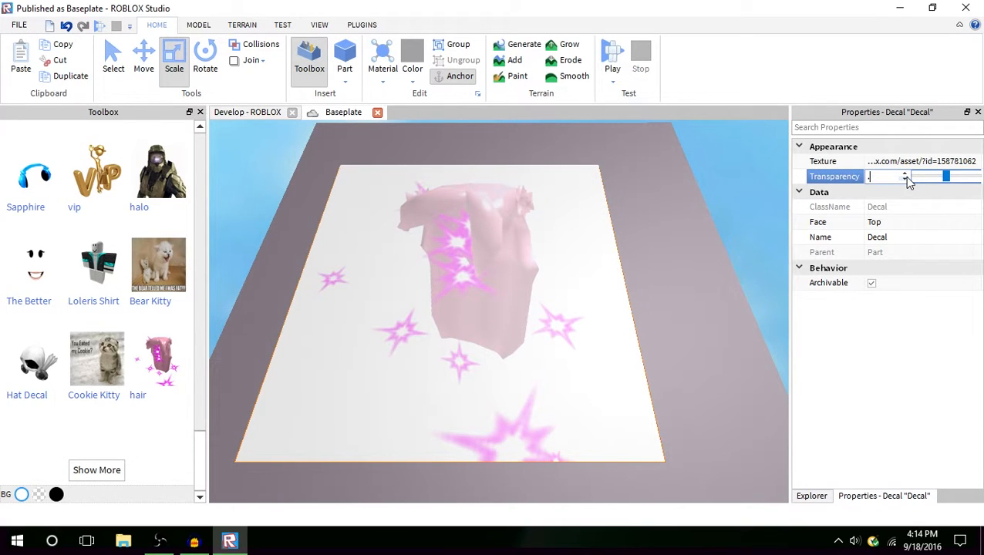
left_click(701, 367)
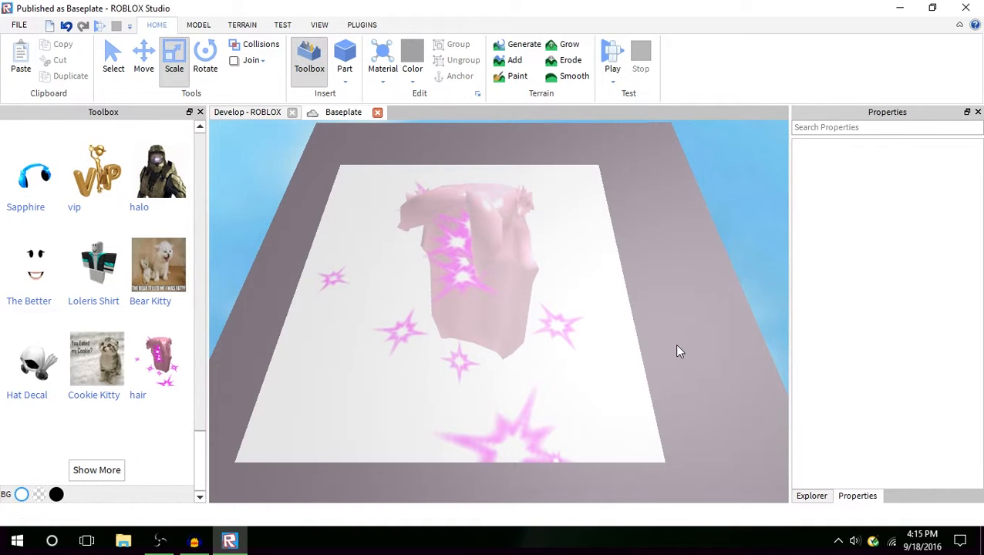
Switch the Toolbox to the Models category and delete the slab with its decal from the baseplate
right_click_drag(676, 346, 636, 348)
left_click(637, 348)
left_click(637, 348)
scroll(62, 193, "up", 10)
left_click(48, 138)
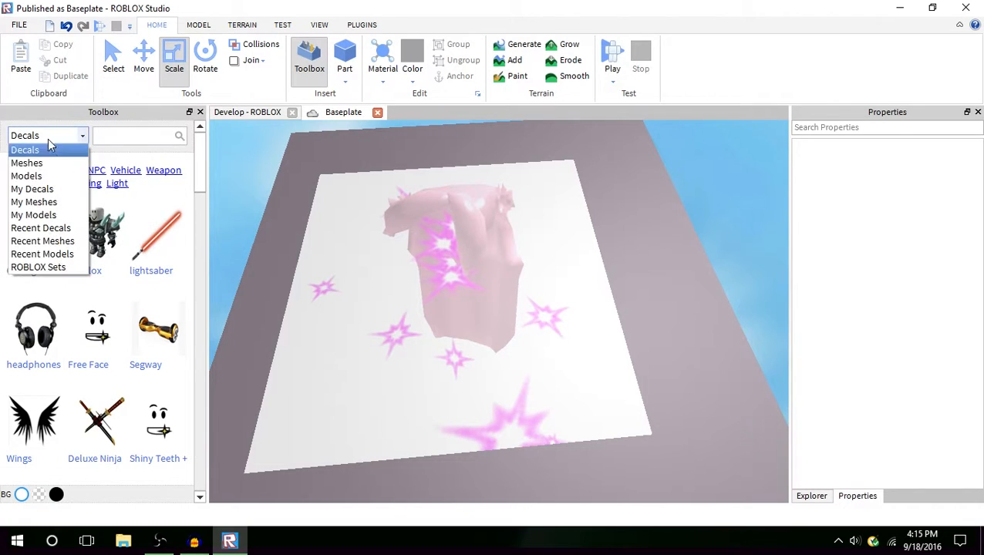
left_click(49, 175)
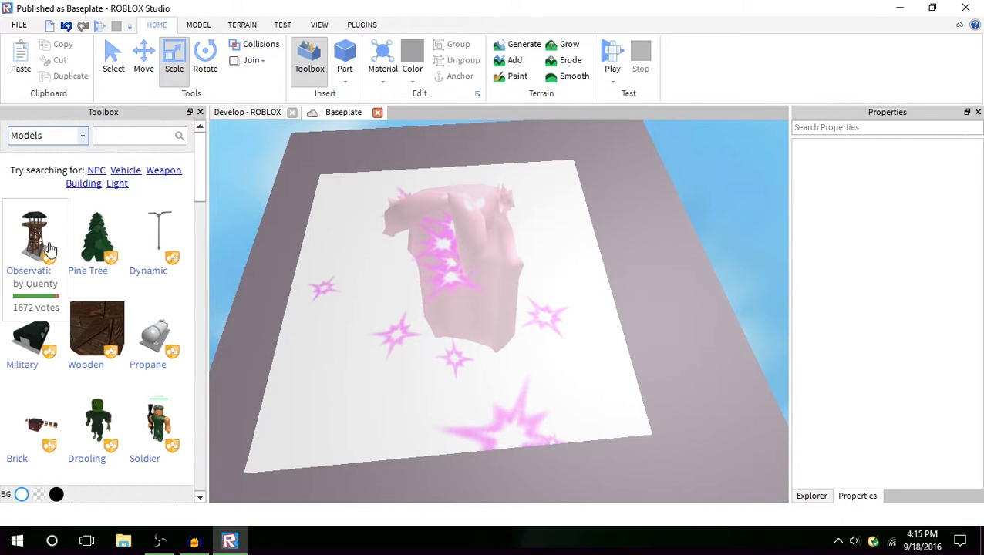
left_click_drag(49, 248, 413, 280)
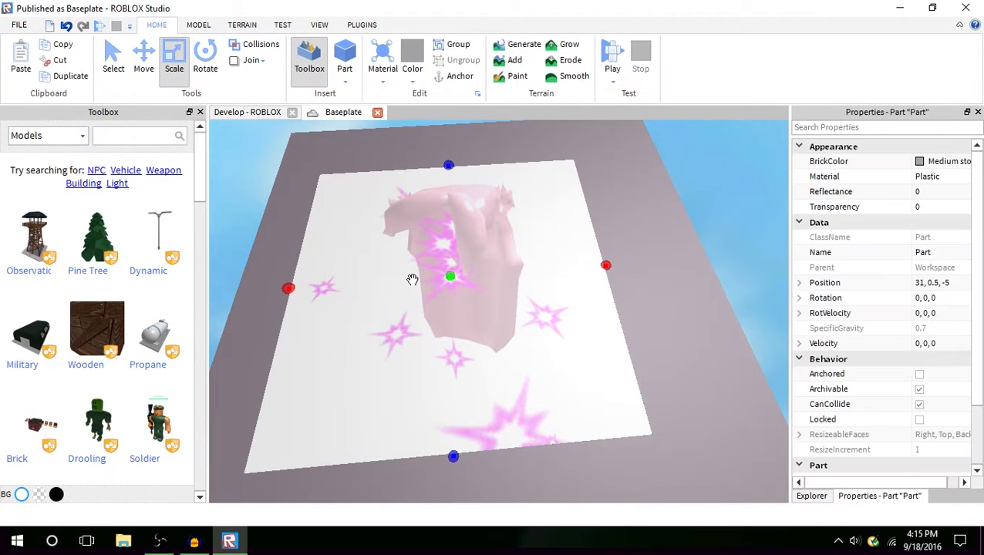
key("Delete")
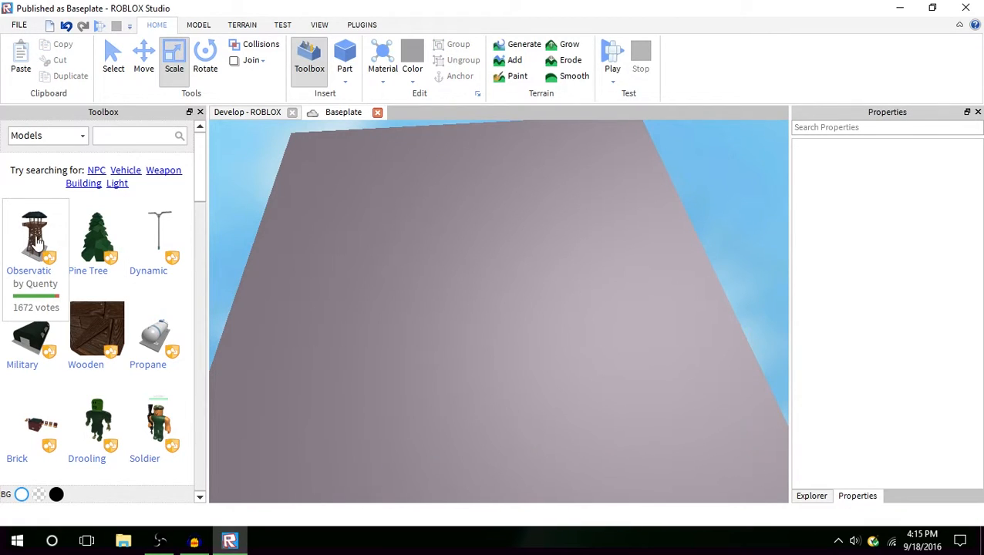
Insert the Observation Tower model on the empty baseplate and inspect it from up close and from a distance
left_click_drag(49, 246, 462, 307)
scroll(485, 287, "up", 10)
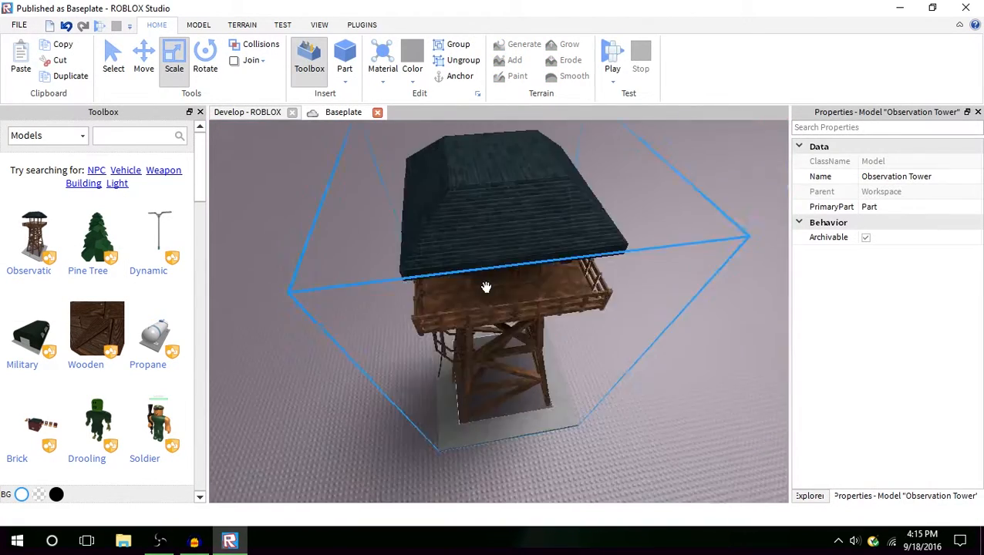
right_click_drag(485, 287, 486, 288)
scroll(486, 287, "up", 3)
scroll(486, 287, "down", 6)
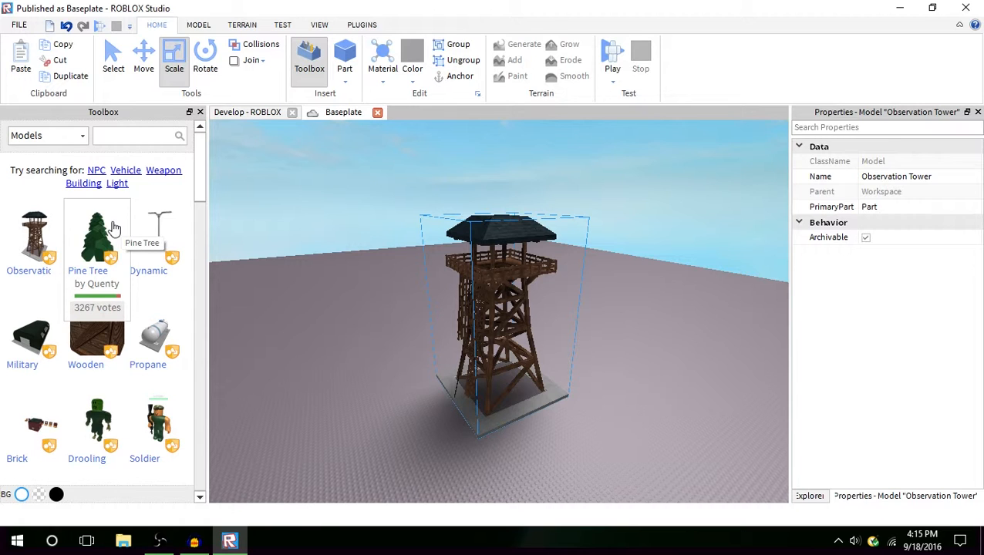
Browse further models in the Toolbox and delete the Observation Tower from the baseplate
scroll(137, 337, "down", 10)
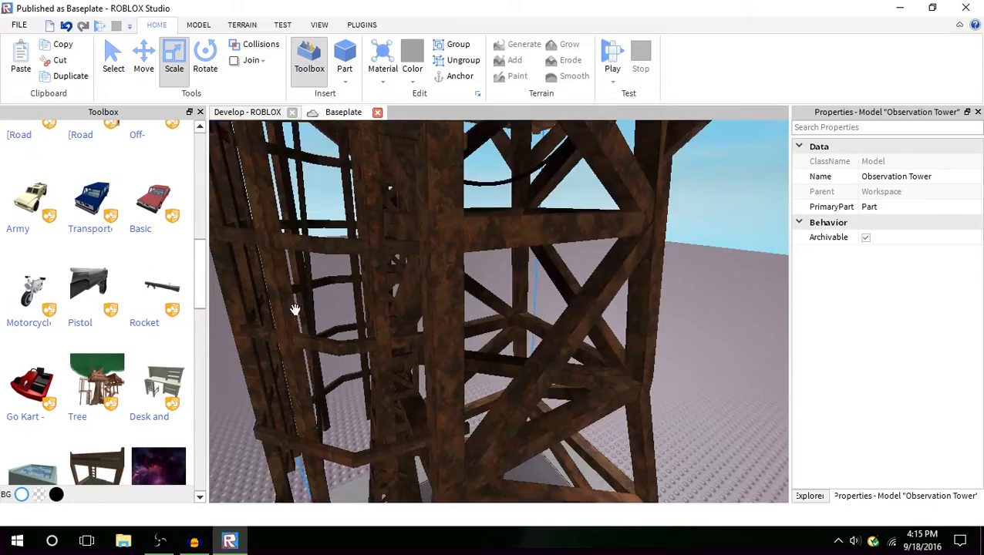
right_click_drag(439, 305, 438, 305)
key("Delete")
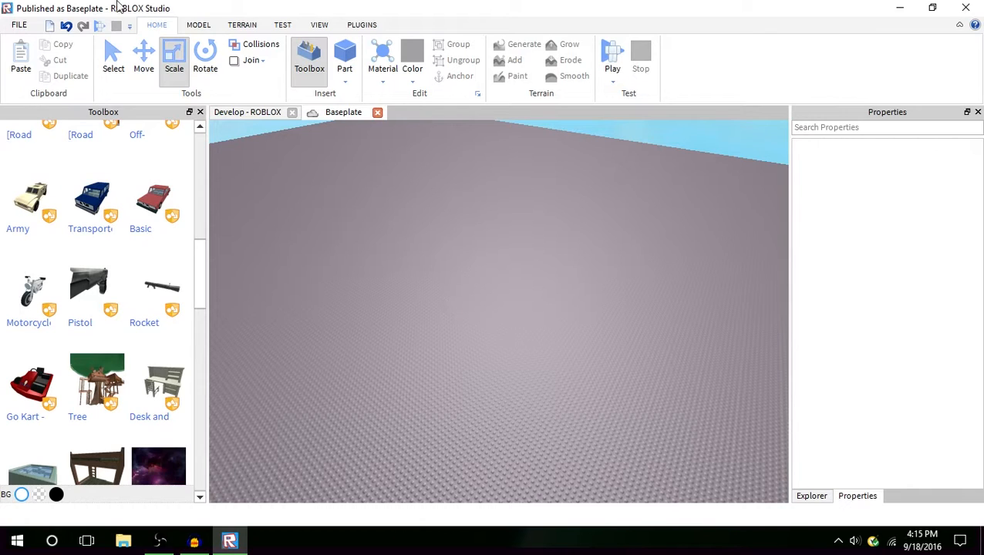
Insert the blue van model from the Toolbox onto the baseplate
left_click(17, 25)
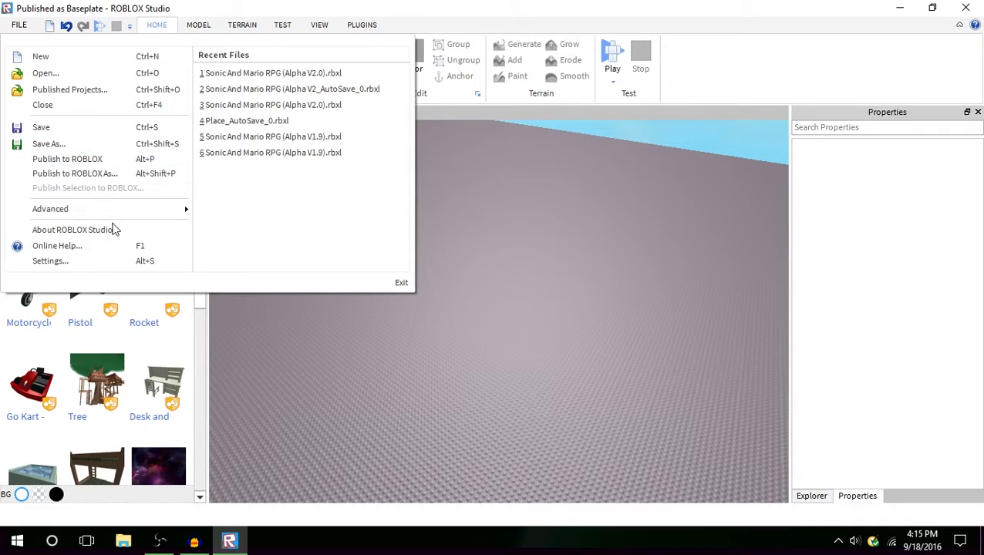
left_click(553, 320)
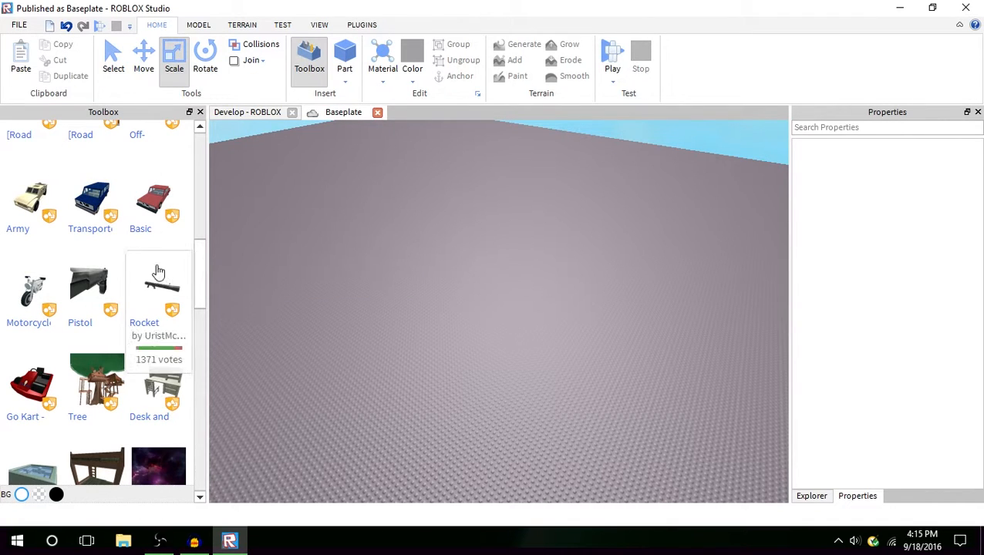
left_click(92, 199)
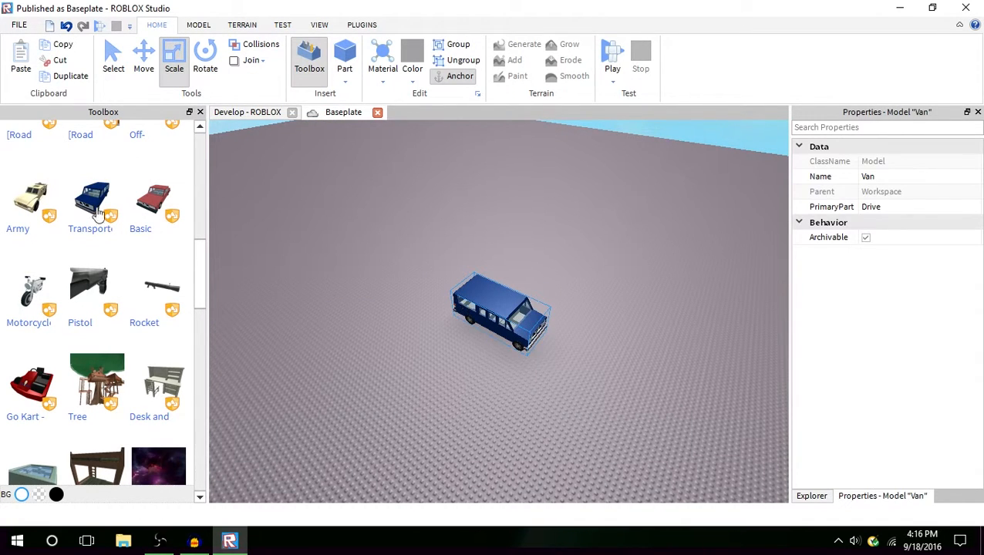
Review the file and publishing commands, with and without the van selected, and the commands and objects available for the van
left_click(19, 26)
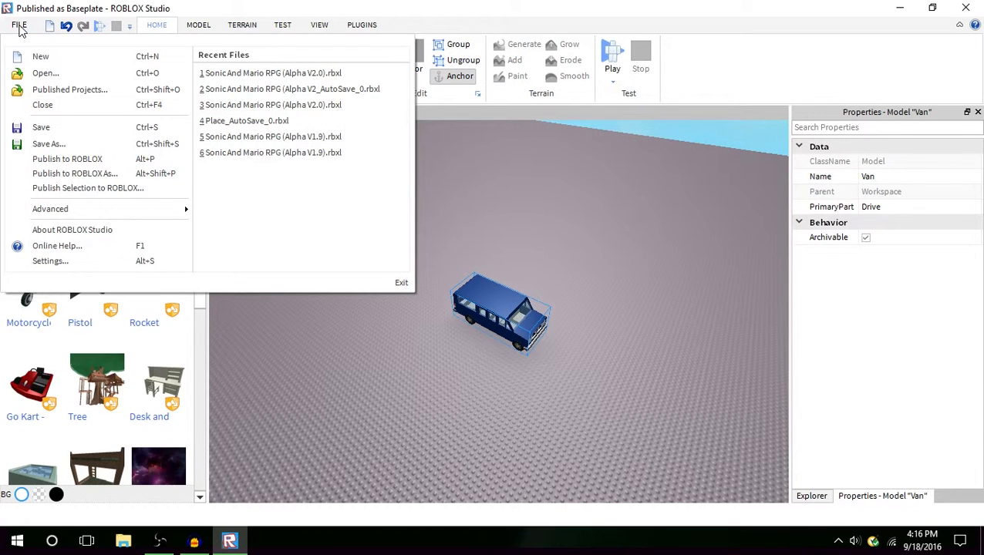
left_click(19, 27)
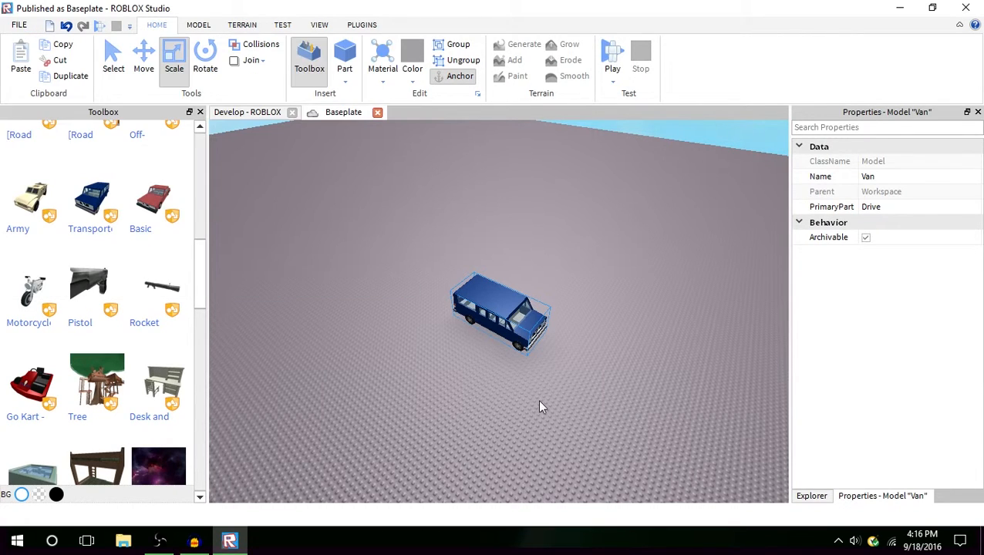
right_click(486, 336)
mouse_move(514, 297)
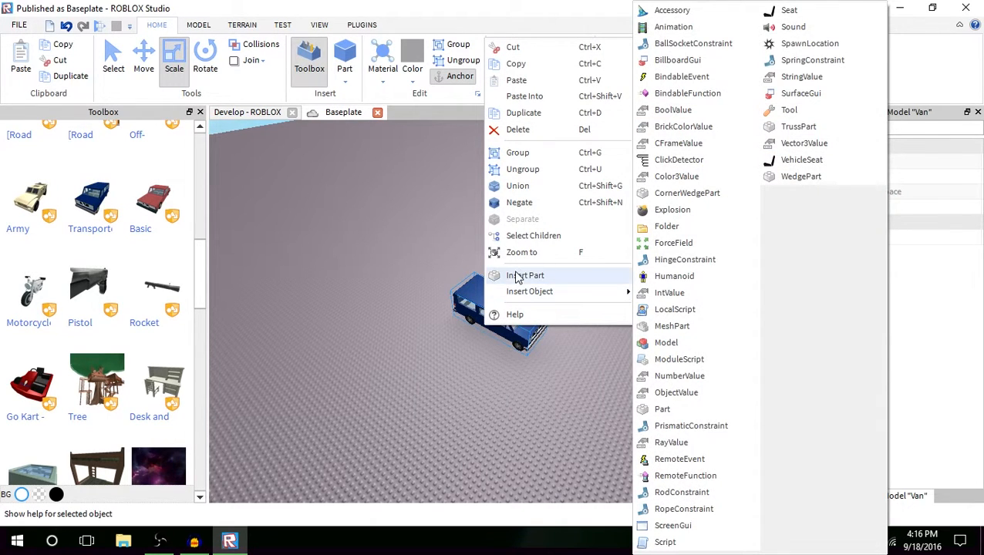
left_click(344, 344)
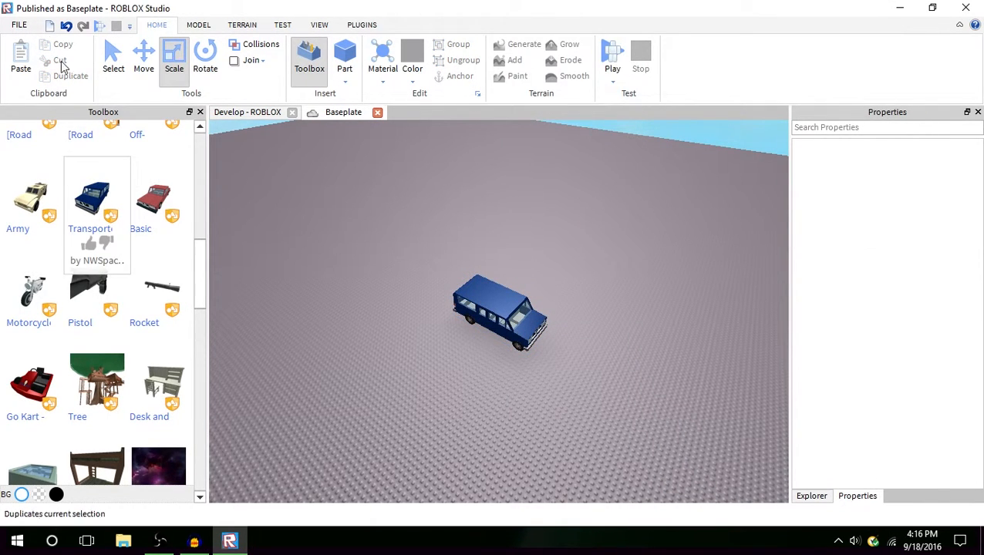
left_click(7, 24)
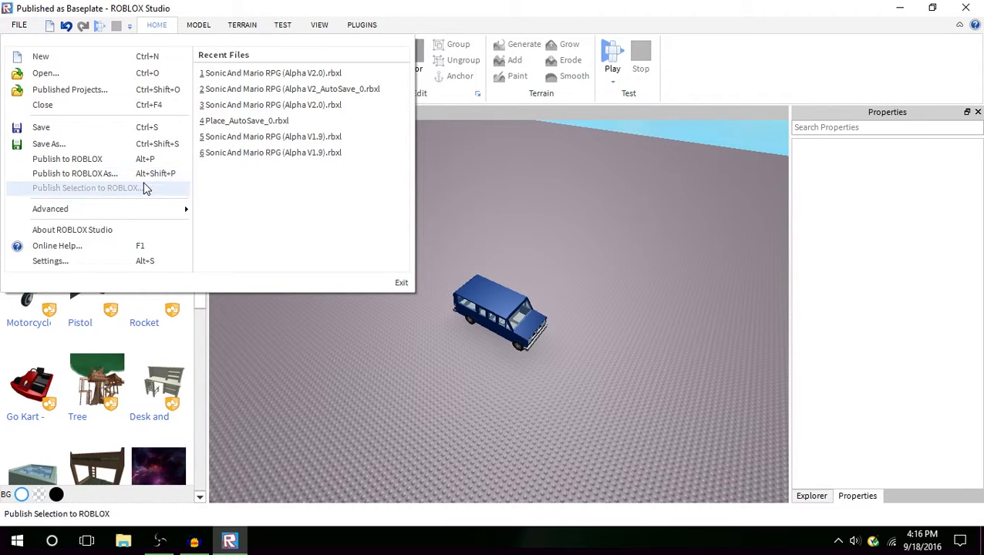
left_click(367, 395)
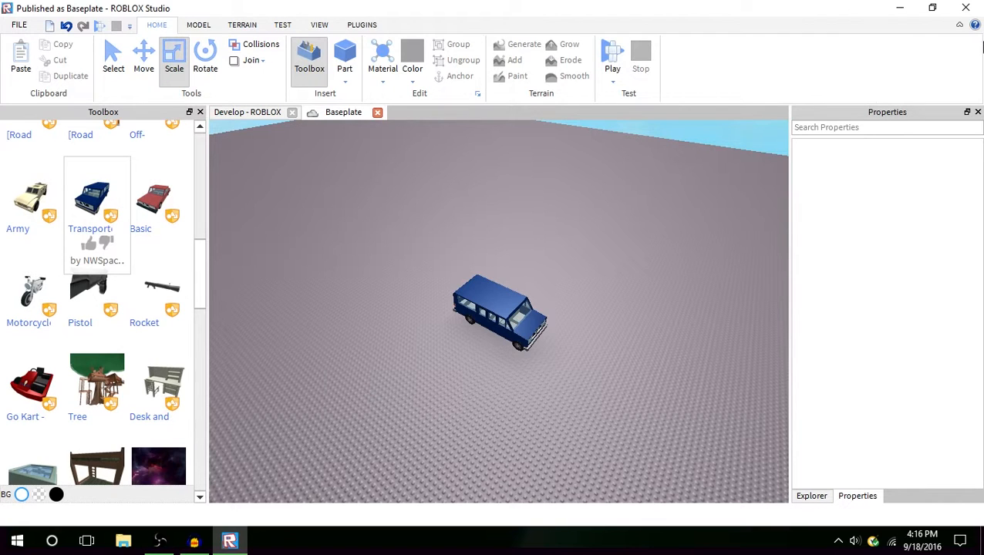
Delete the blue van from the baseplate and close the Toolbox
left_click(509, 303)
key("Delete")
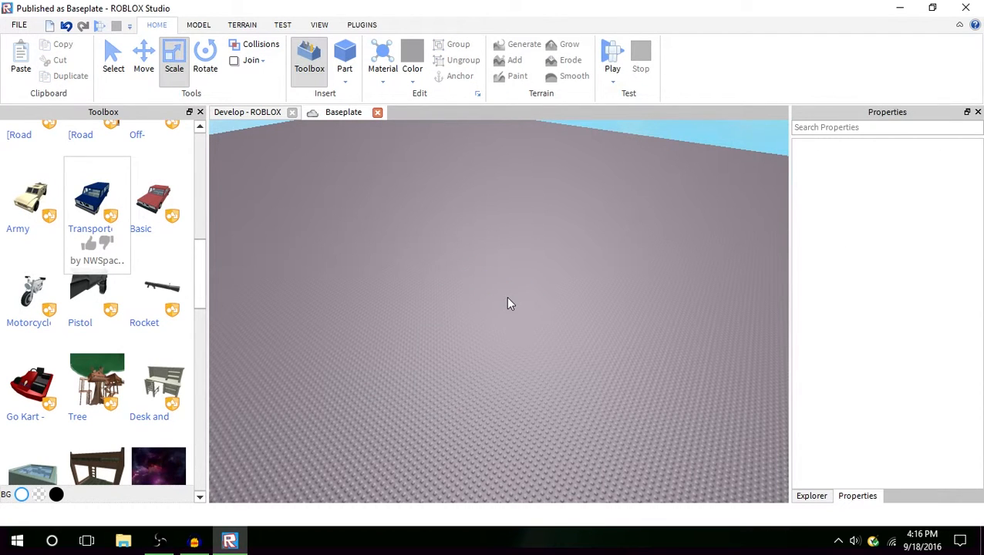
left_click(199, 112)
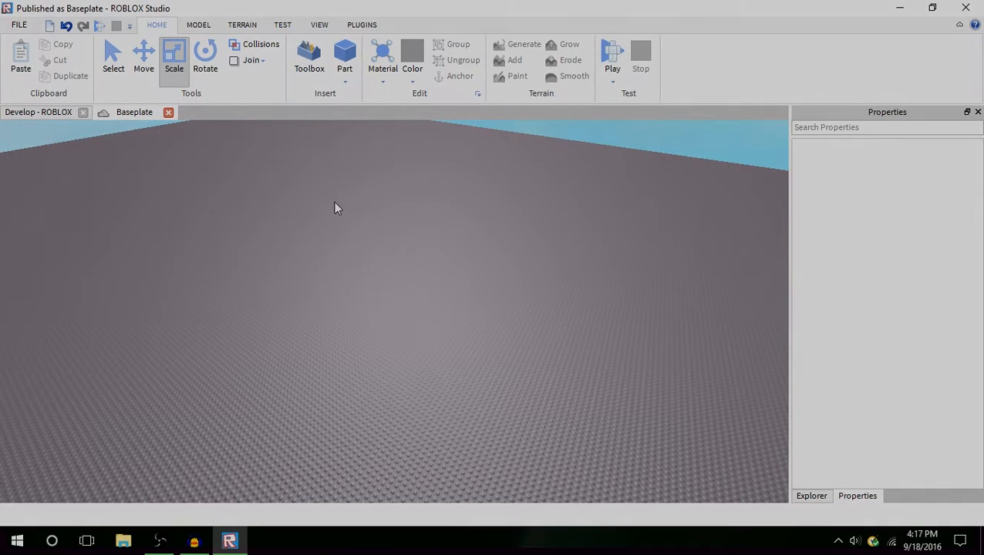
left_click(160, 540)
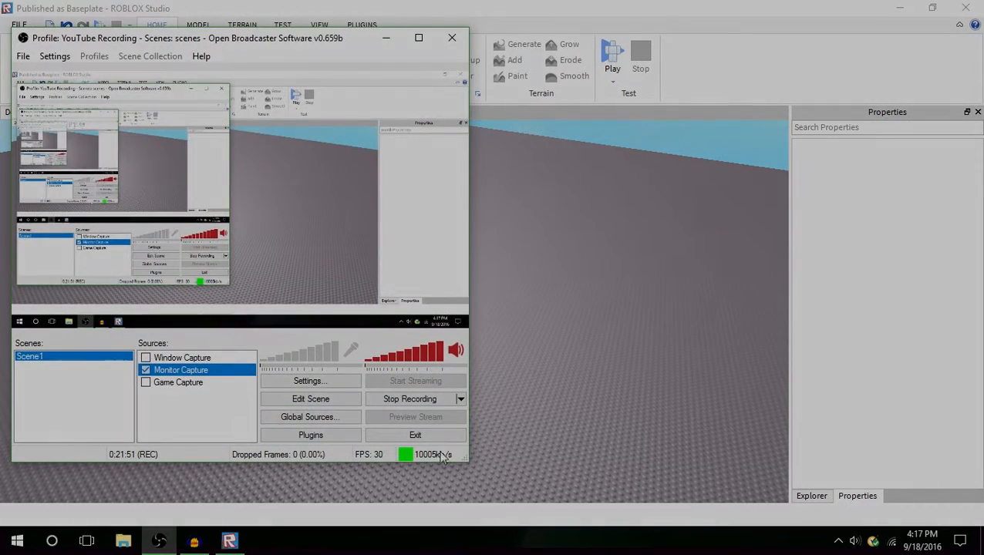
left_click(553, 383)
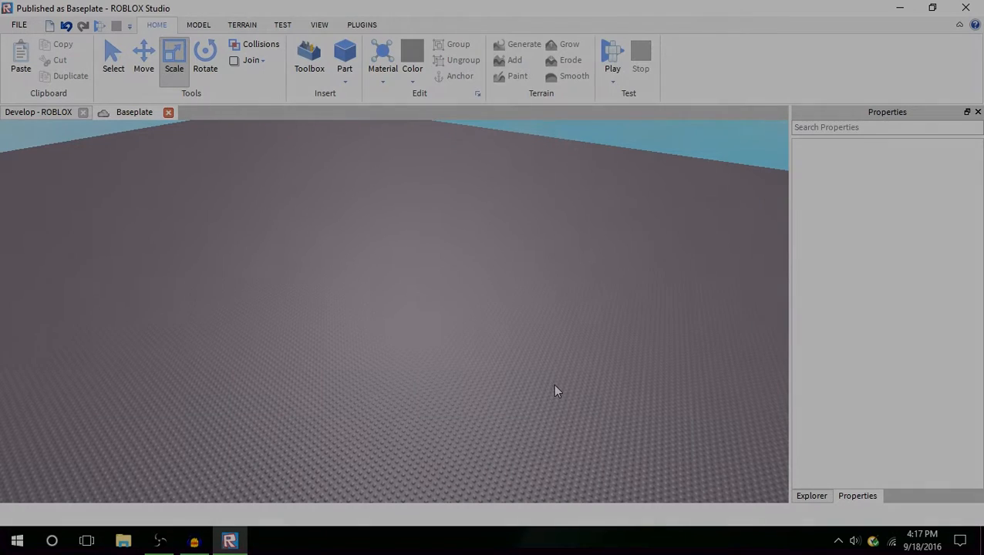